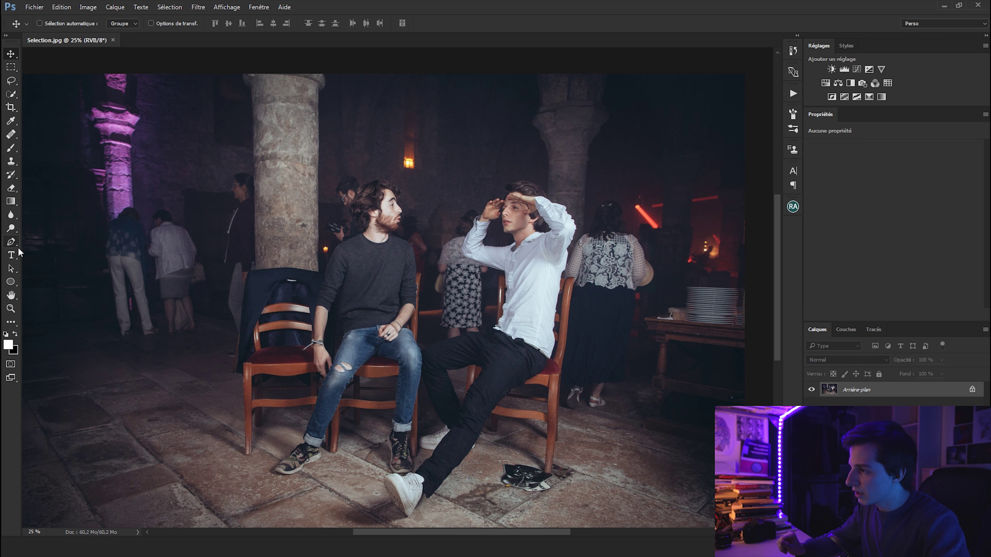
# Step: Try the Rectangular Marquee and Lasso tools, then show the marquee shape variants
pyautogui.click(10, 67)
pyautogui.click(10, 83)
pyautogui.click(10, 75)
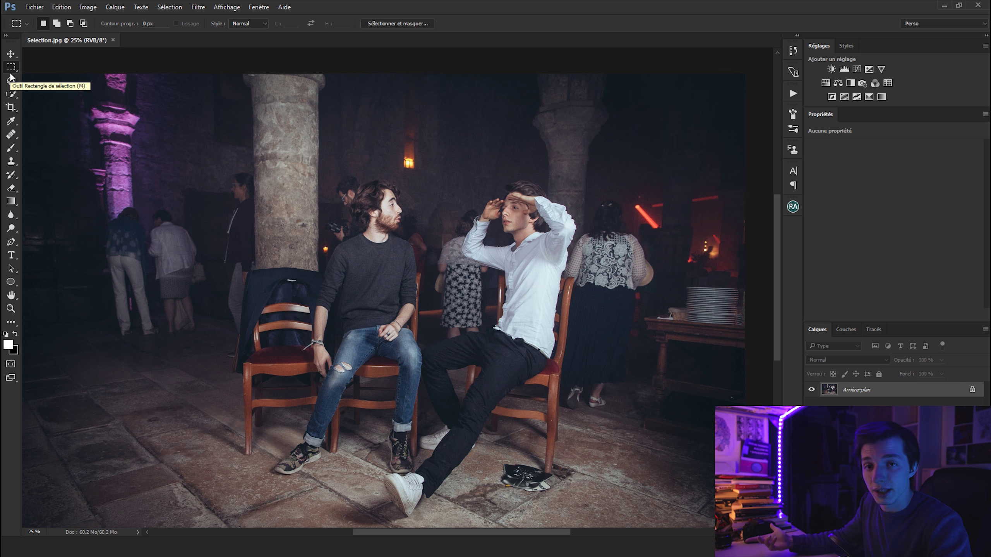
pyautogui.rightClick(12, 74)
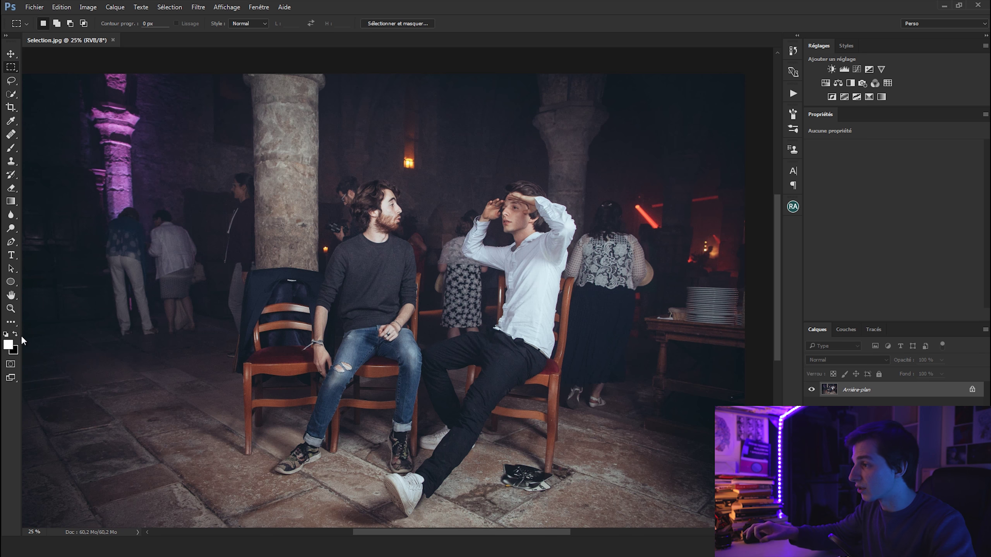
# Step: Try moving the locked background photo with the Move tool and dismiss the lock warning
pyautogui.click(10, 127)
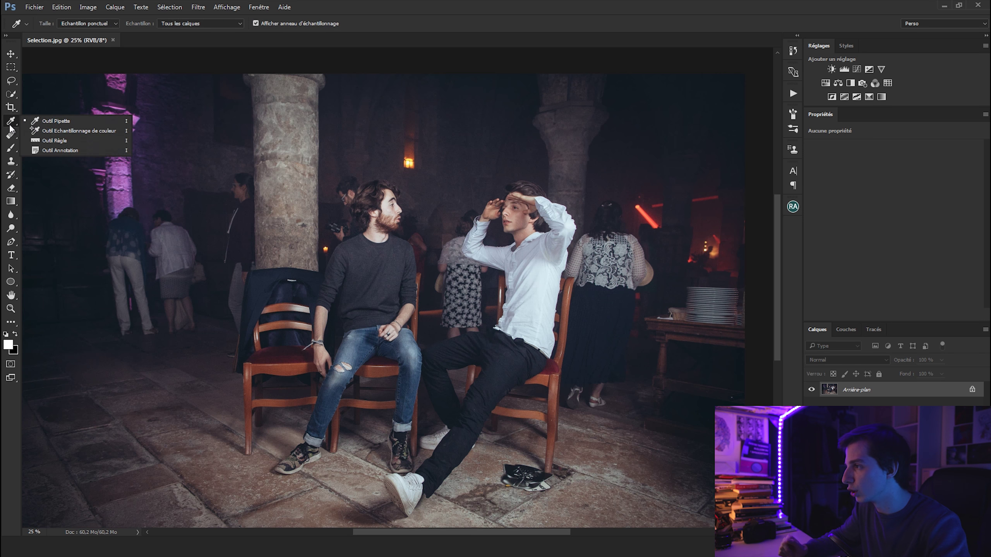
pyautogui.click(10, 128)
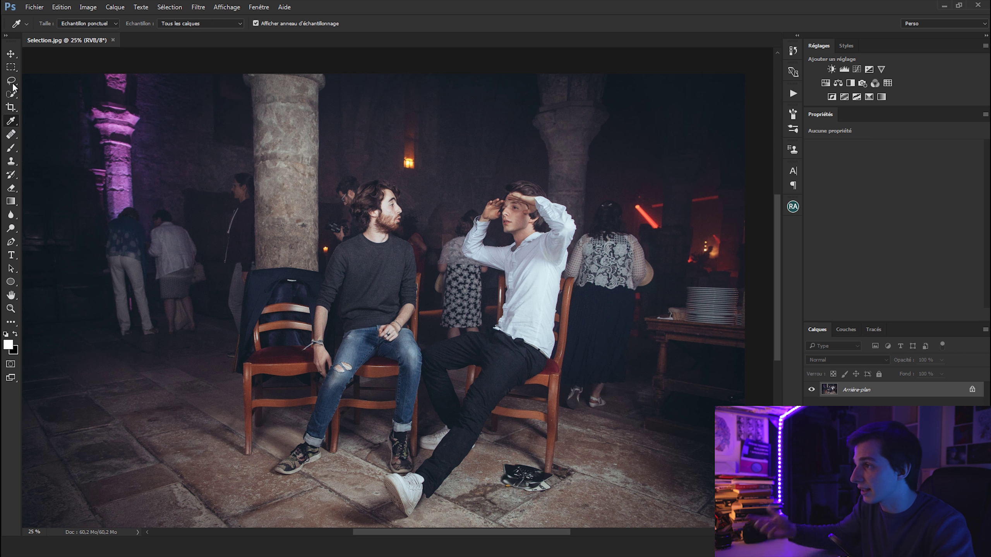
pyautogui.click(11, 54)
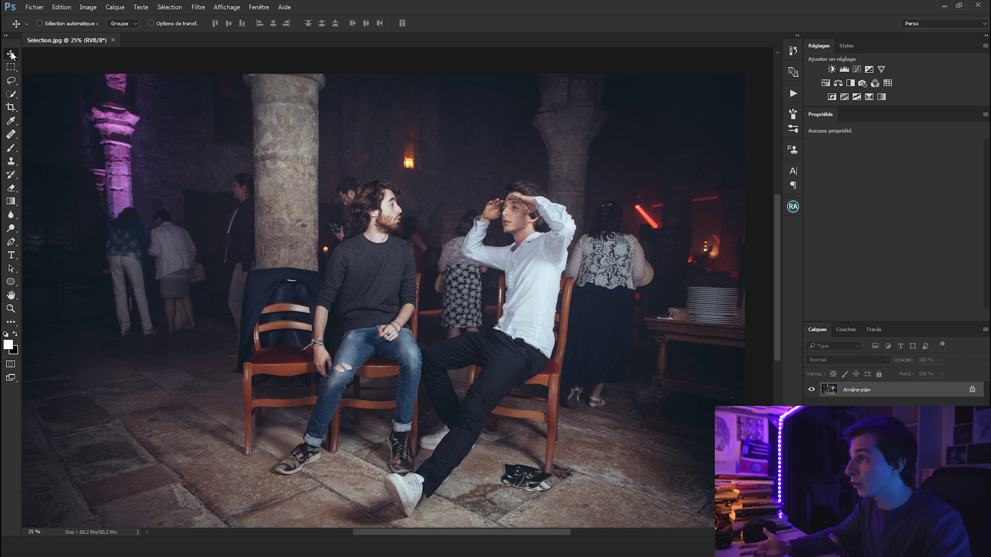
pyautogui.rightClick(12, 55)
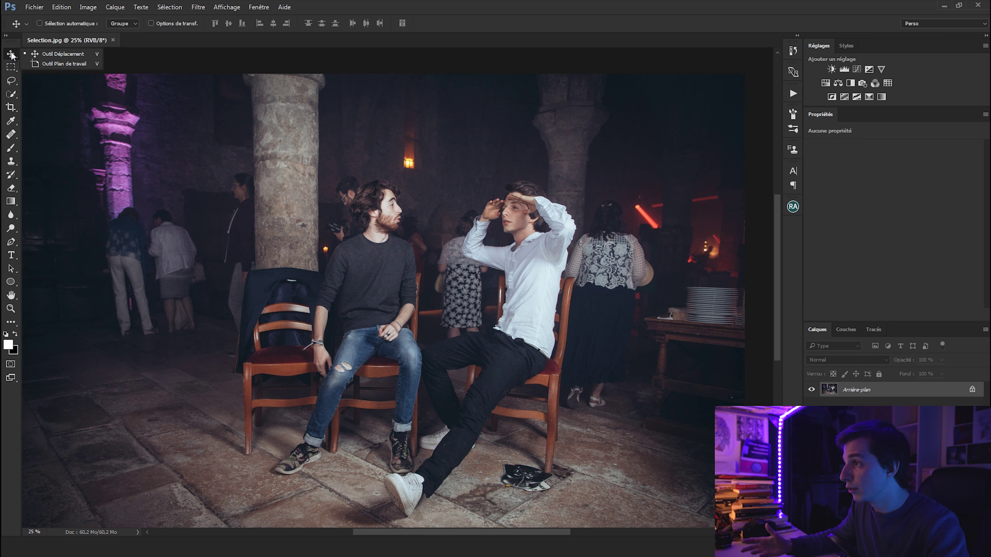
pyautogui.click(12, 56)
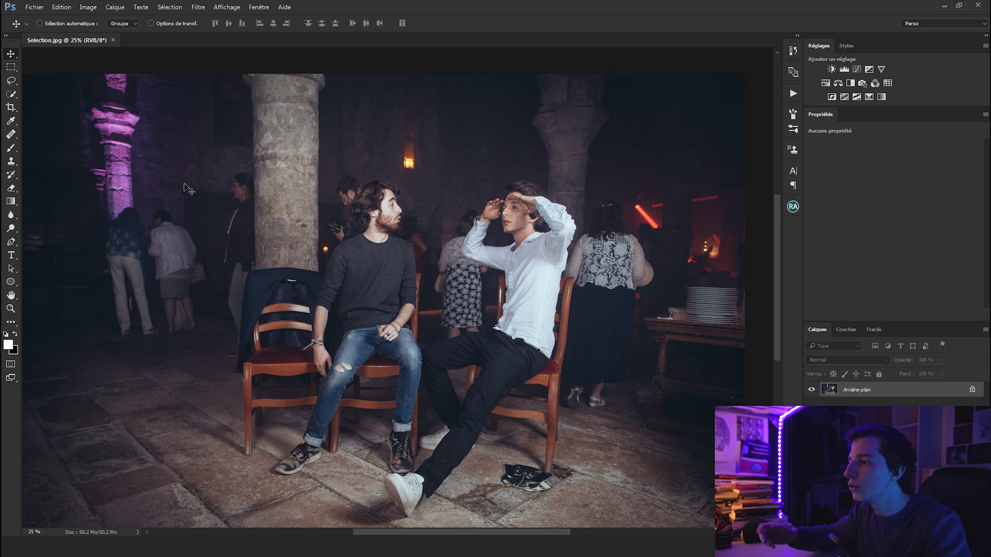
pyautogui.click(460, 203)
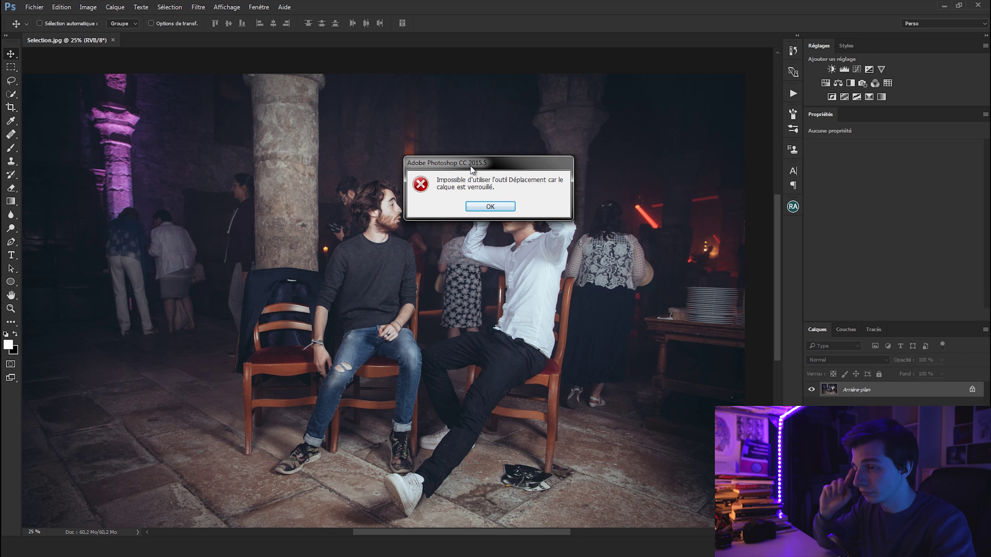
pyautogui.moveTo(468, 162); pyautogui.dragTo(424, 146)
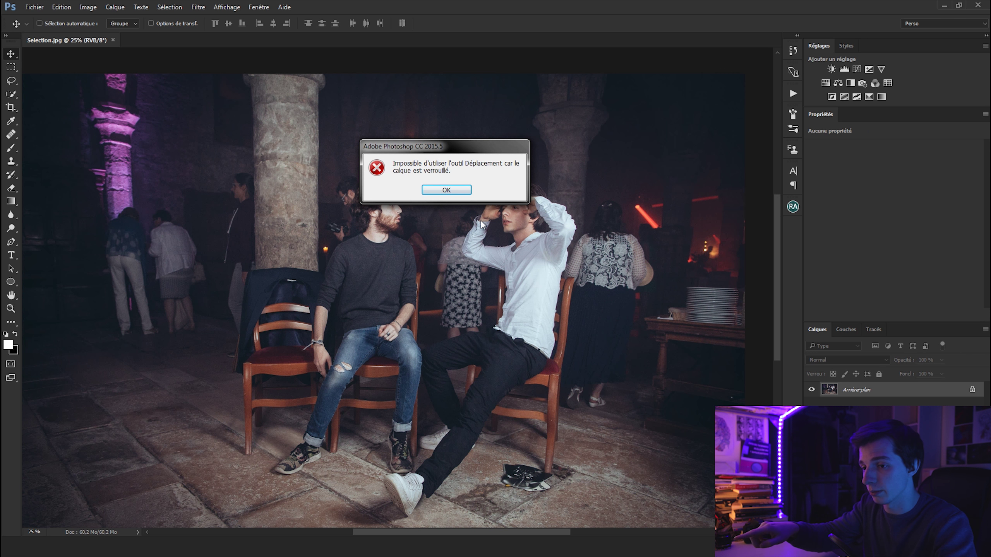
pyautogui.click(446, 190)
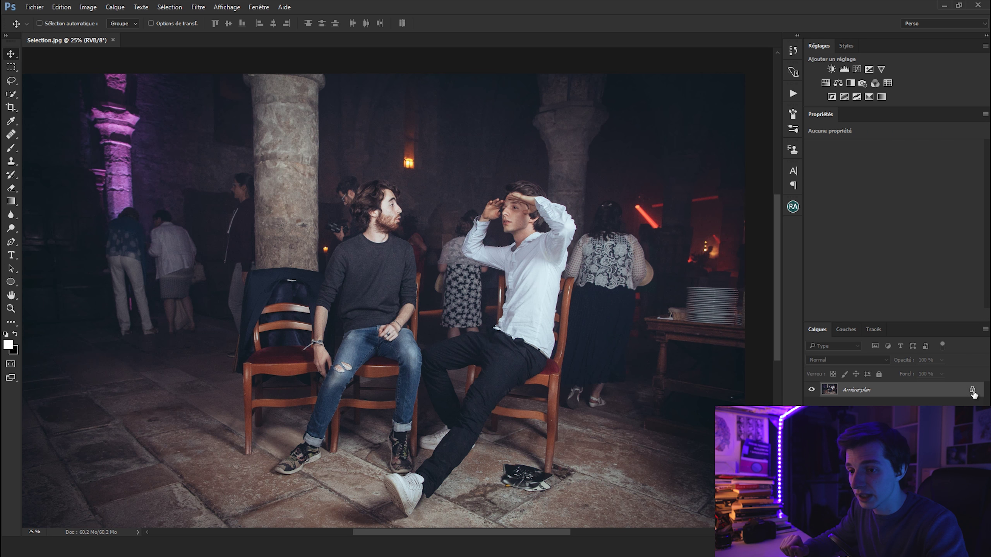
# Step: Unlock the background into Calque 0, test moving the photo, and undo the move
pyautogui.click(865, 191)
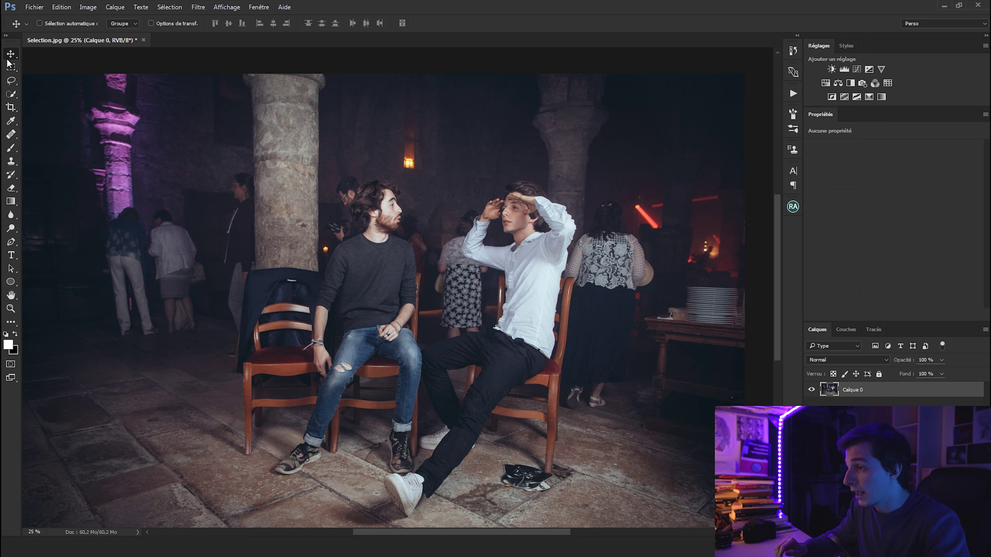
pyautogui.moveTo(175, 211); pyautogui.dragTo(231, 198)
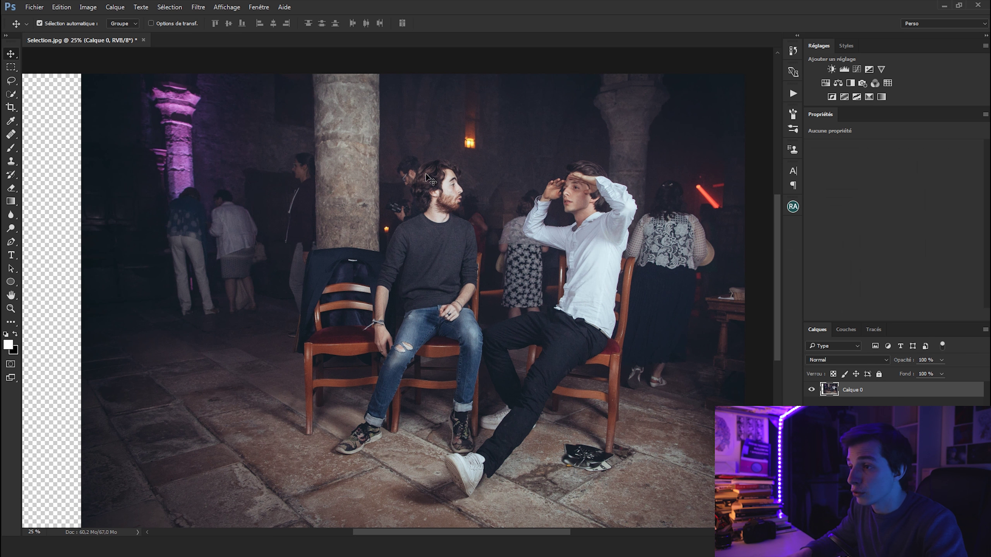
pyautogui.hotkey('ctrl', 'z')
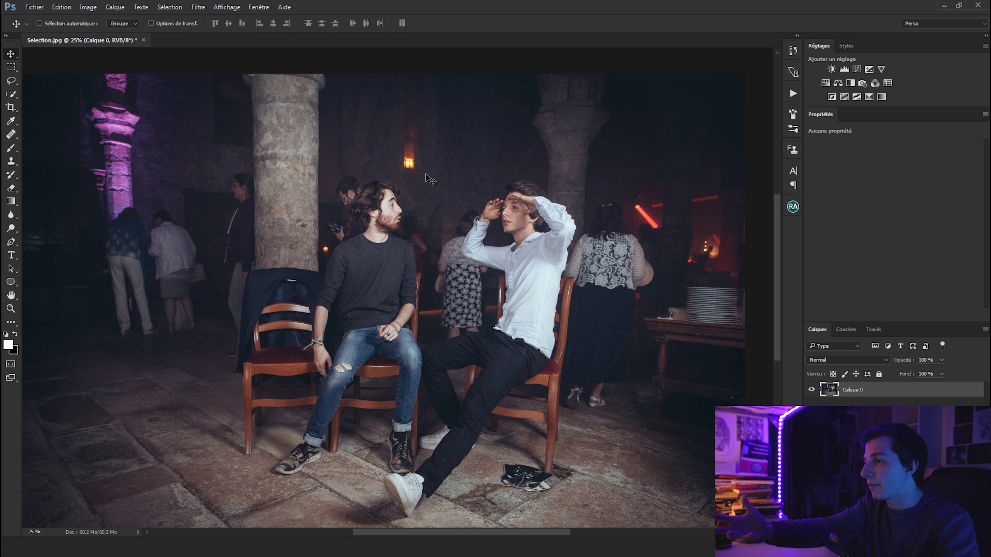
pyautogui.click(11, 67)
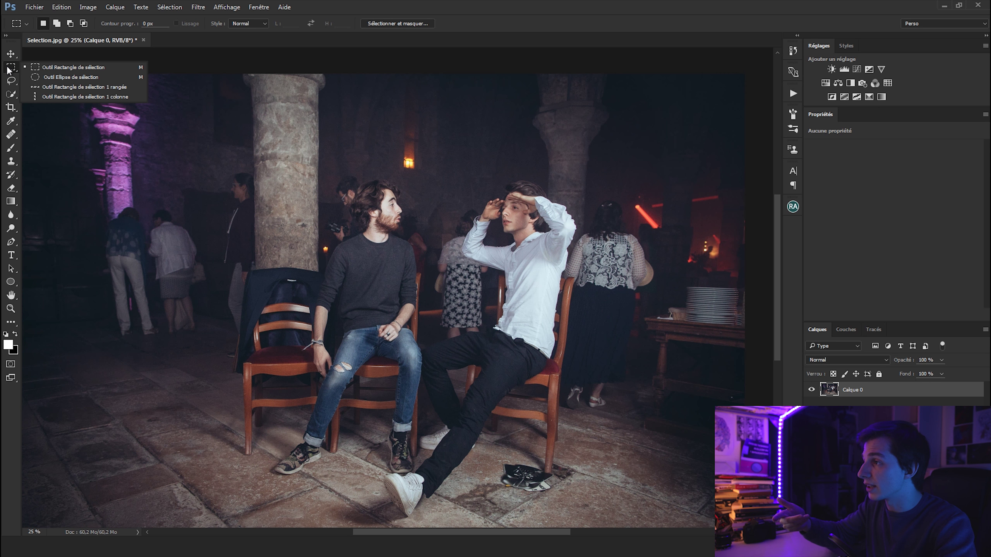
# Step: Drag a rectangle around both seated men, deselect with Ctrl+D, then reselect with Ctrl+Shift+D
pyautogui.click(45, 67)
pyautogui.scroll(-1, 492, 277)
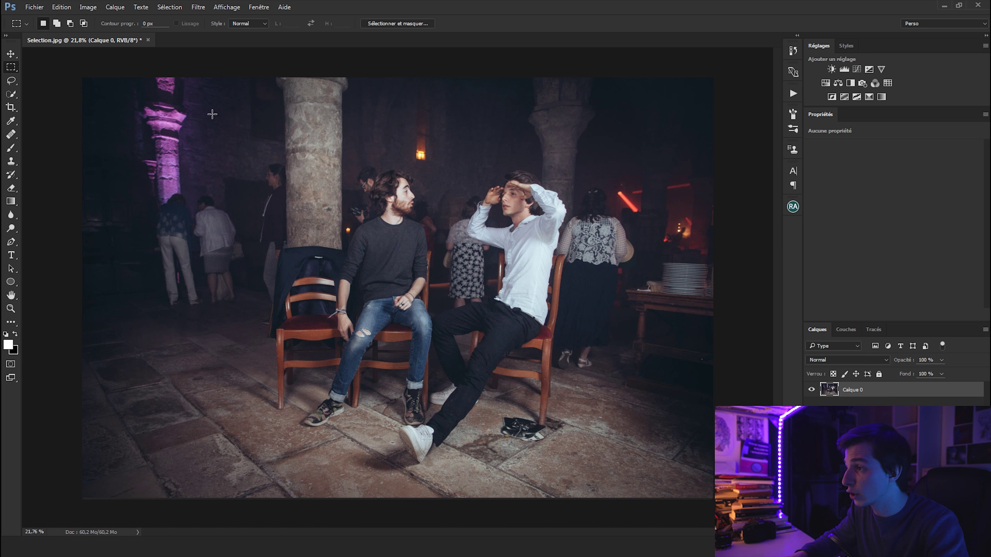
pyautogui.moveTo(201, 124)
pyautogui.mouseDown()
pyautogui.moveTo(628, 319)
pyautogui.moveTo(620, 385)
pyautogui.mouseUp()
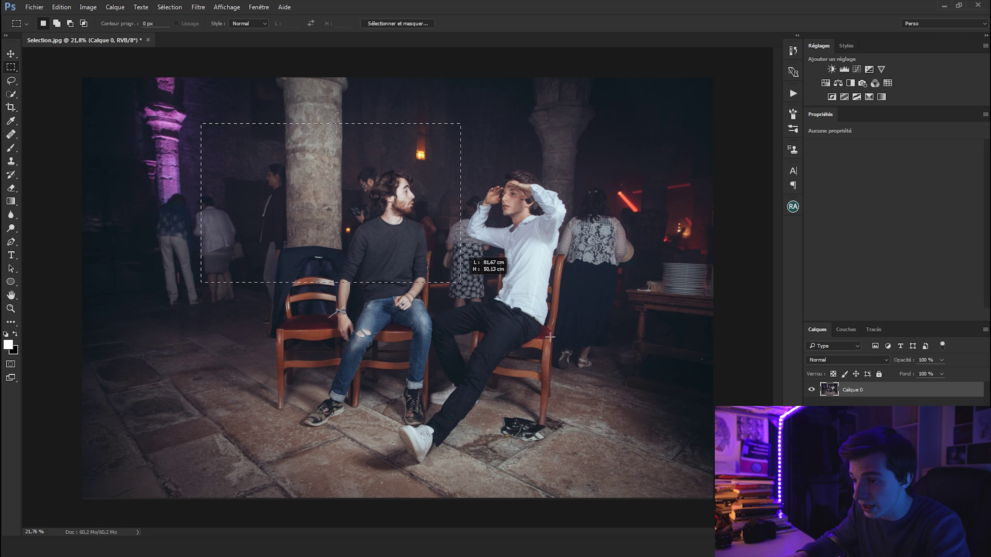
pyautogui.moveTo(619, 384); pyautogui.dragTo(619, 384)
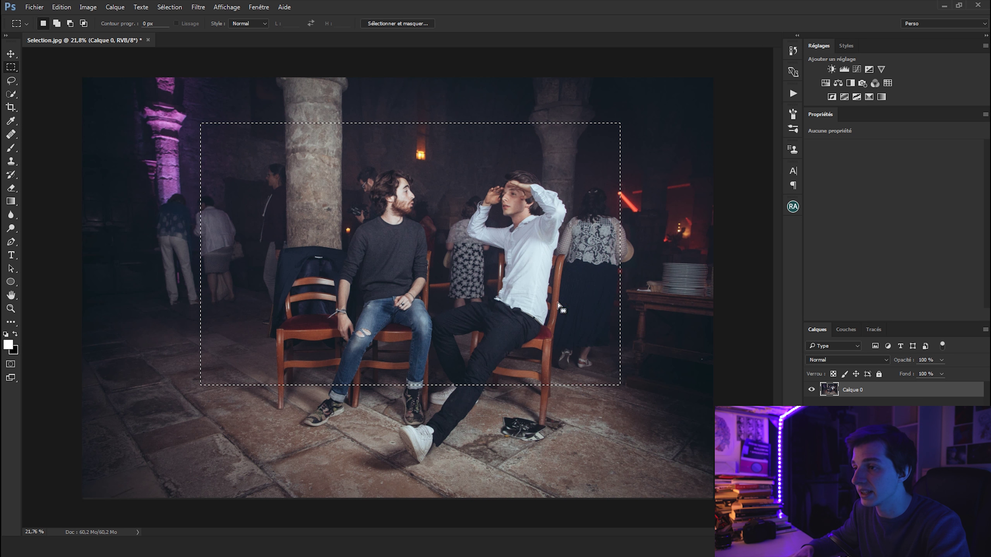
pyautogui.scroll(2, 366, 176)
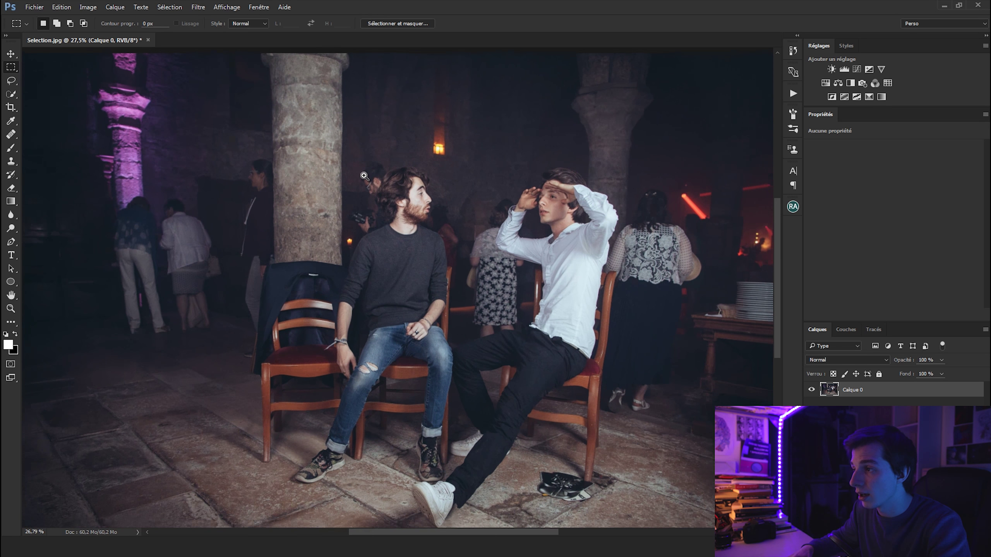
pyautogui.scroll(-2, 401, 204)
pyautogui.scroll(2, 432, 222)
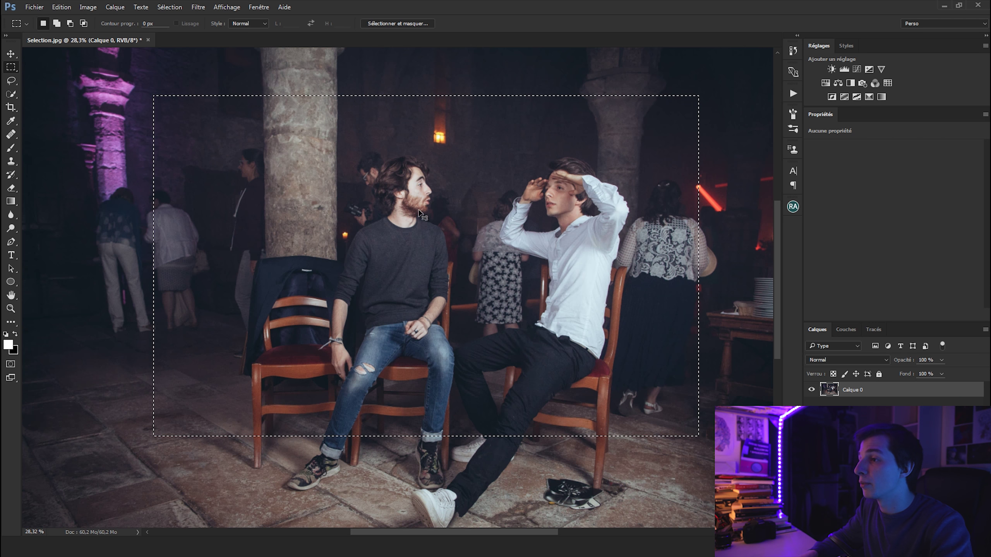
pyautogui.hotkey('ctrl', 'd')
pyautogui.hotkey('ctrl', '-')
pyautogui.hotkey('ctrl', 'shift', 'd')
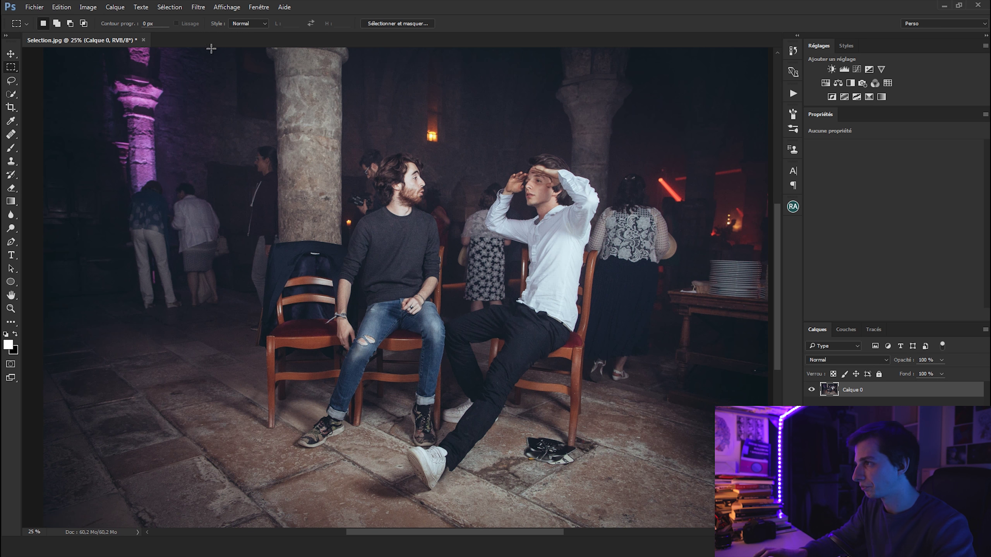
pyautogui.rightClick(8, 69)
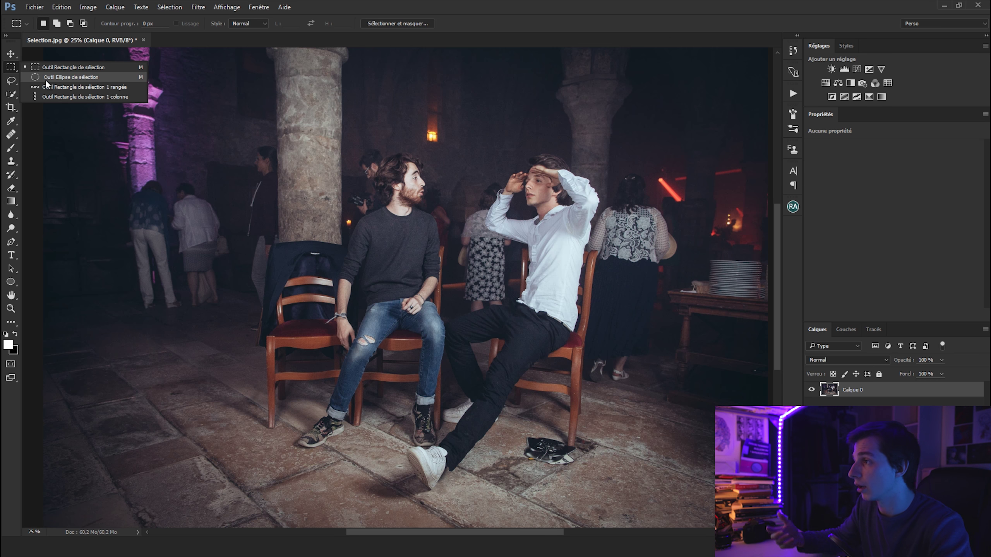
pyautogui.click(45, 77)
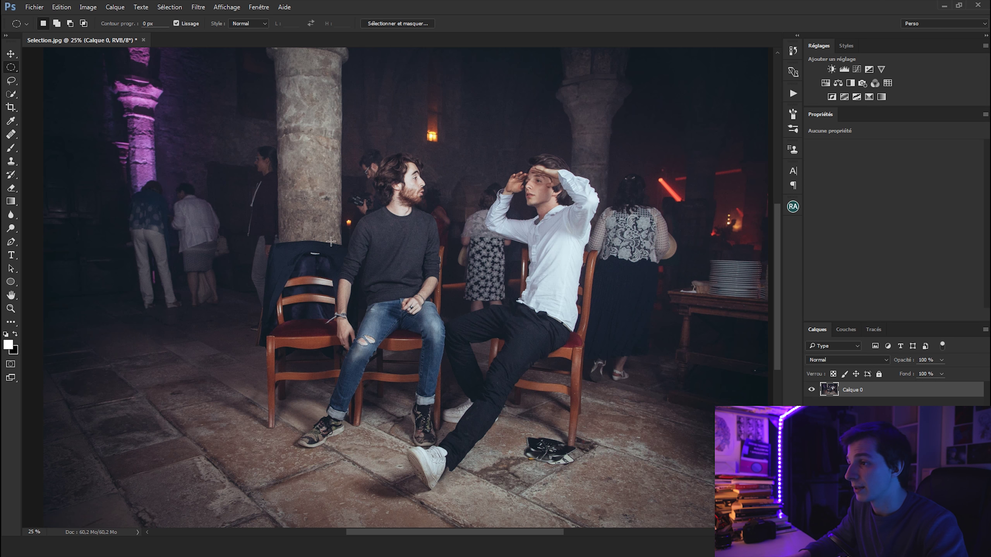
pyautogui.moveTo(224, 149); pyautogui.dragTo(614, 445)
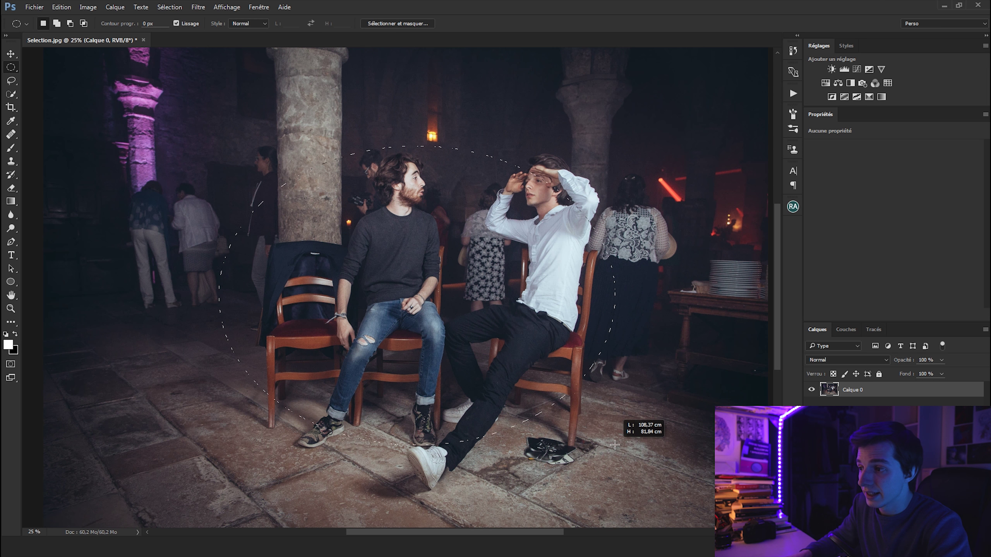
pyautogui.click(384, 201)
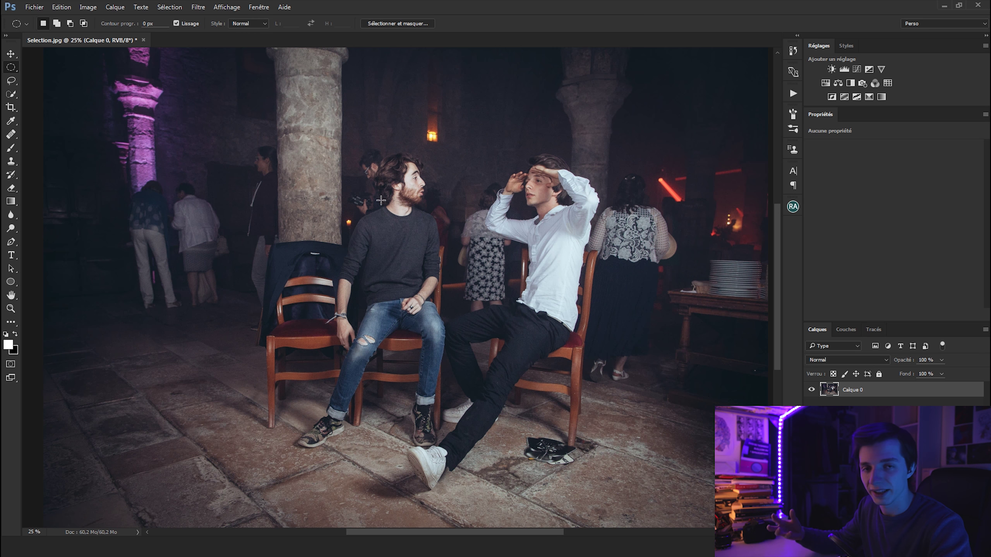
pyautogui.rightClick(12, 68)
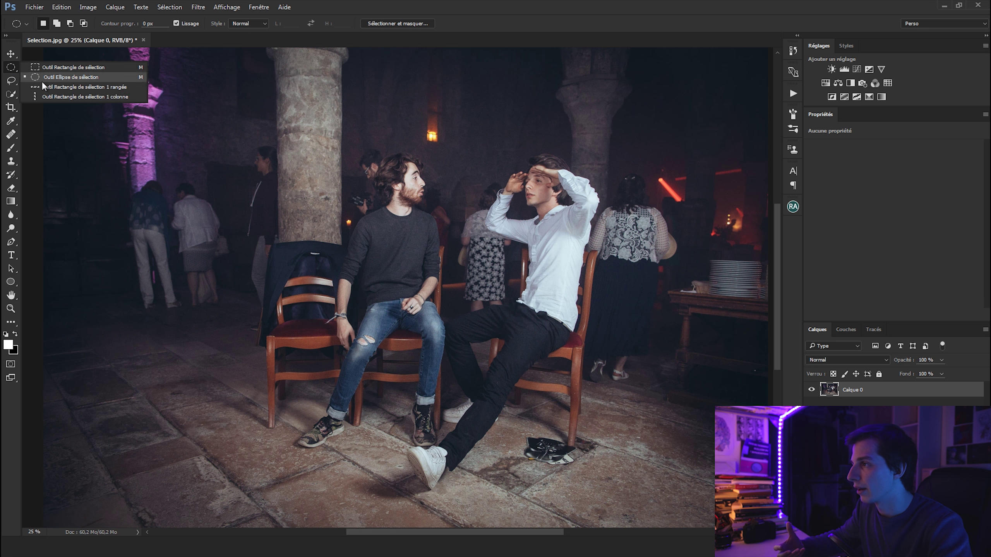
pyautogui.click(84, 87)
pyautogui.click(412, 217)
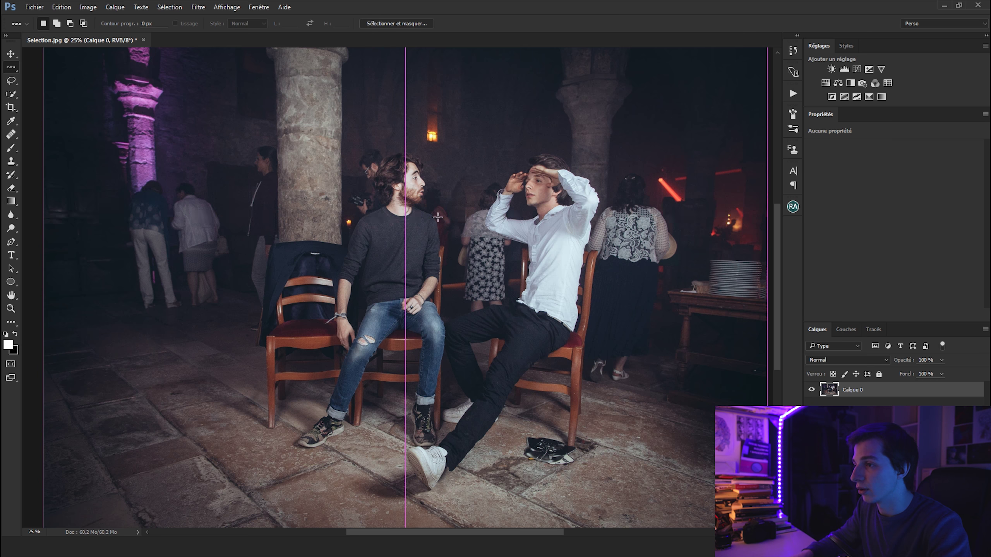
pyautogui.rightClick(9, 73)
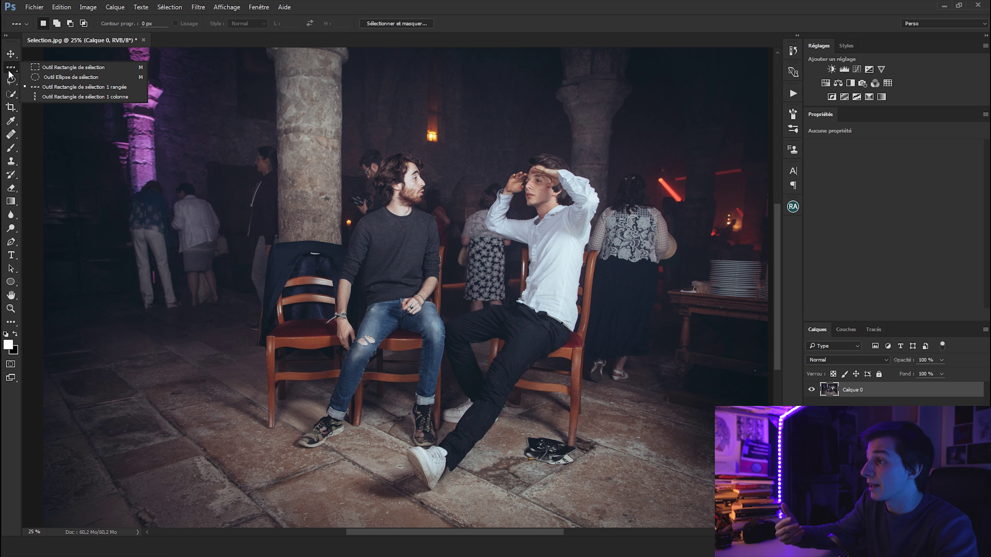
pyautogui.click(38, 71)
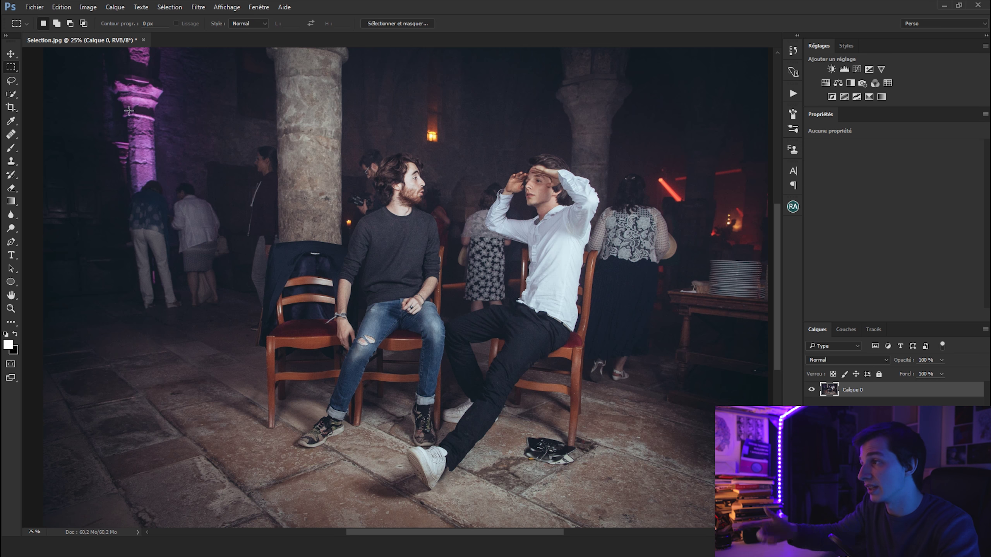
# Step: Draw several trial rectangular selections over both men, then clear them and list the marquee shapes
pyautogui.moveTo(287, 176); pyautogui.dragTo(283, 177)
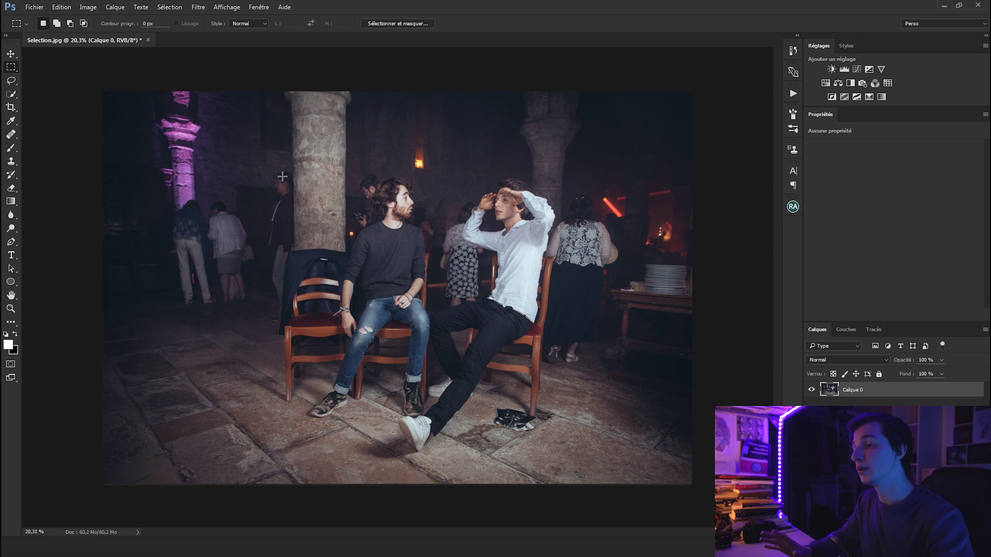
pyautogui.moveTo(102, 91); pyautogui.dragTo(743, 128)
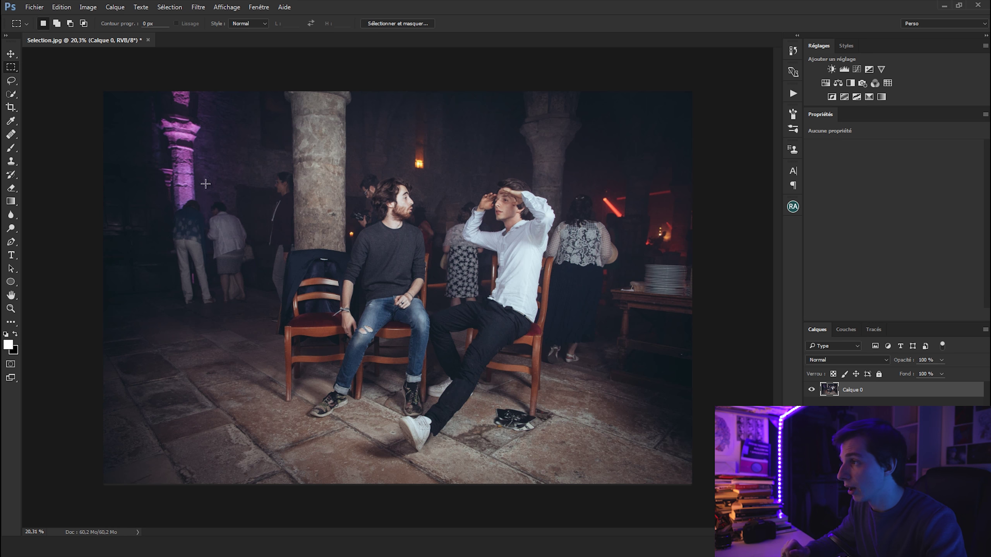
pyautogui.moveTo(213, 145); pyautogui.dragTo(644, 172)
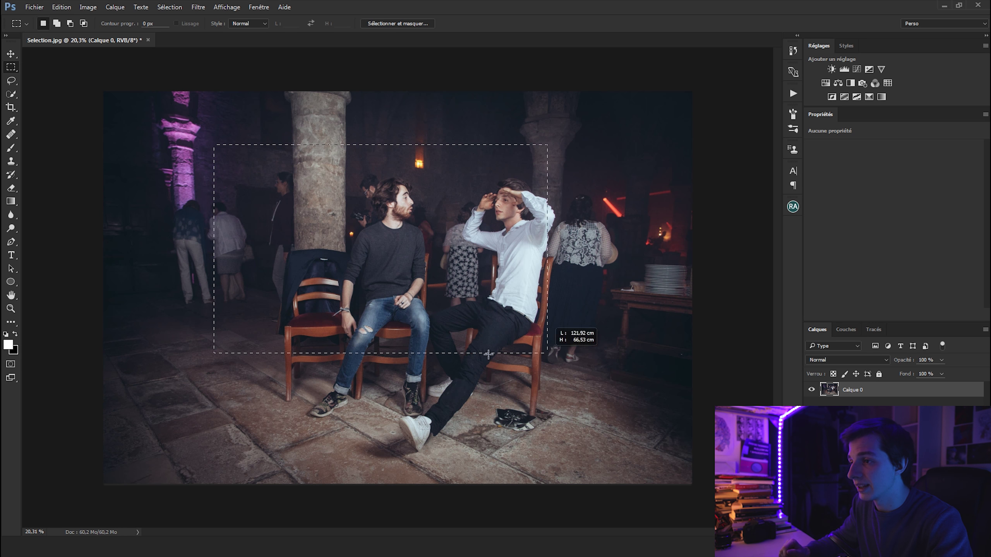
pyautogui.moveTo(644, 172)
pyautogui.mouseDown()
pyautogui.moveTo(502, 260)
pyautogui.moveTo(601, 311)
pyautogui.mouseUp()
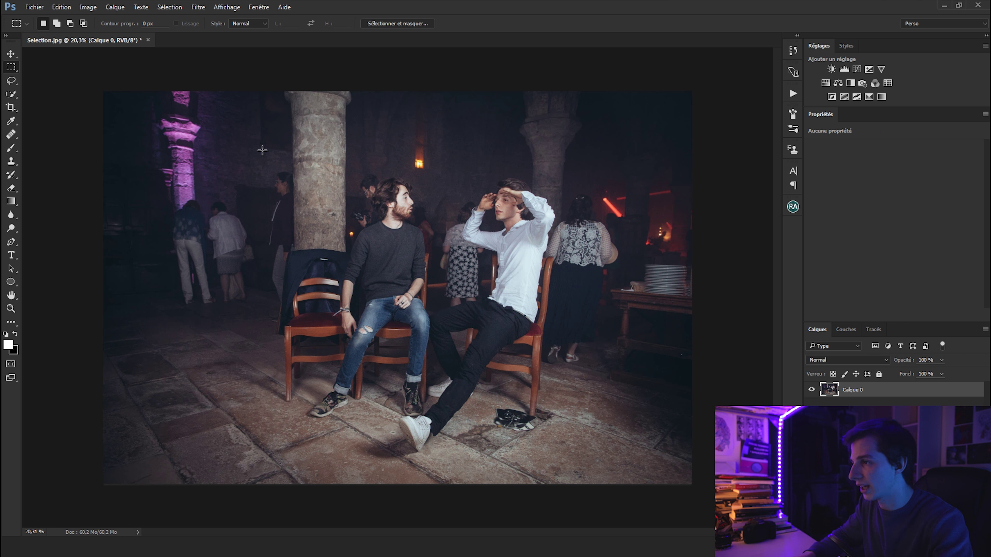
pyautogui.moveTo(249, 149); pyautogui.dragTo(249, 149)
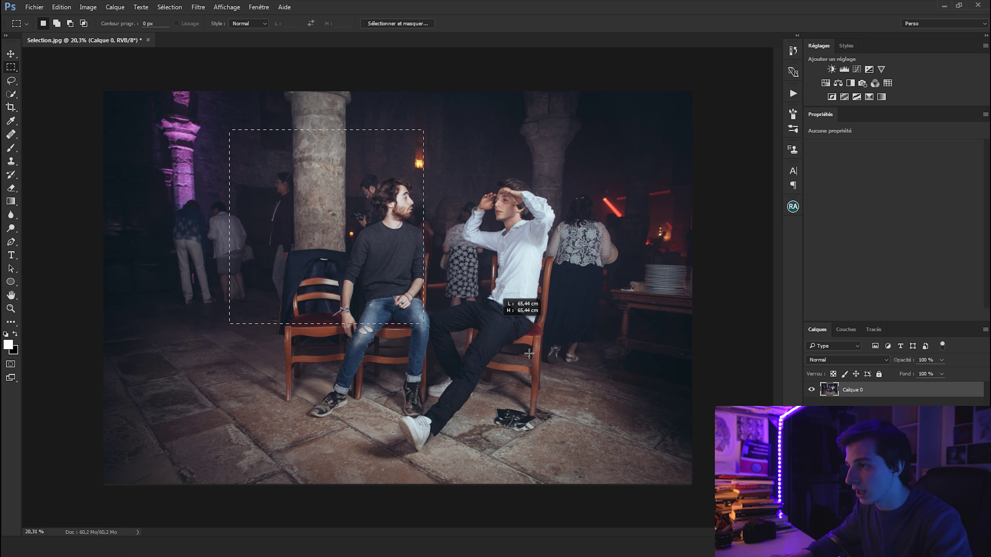
pyautogui.moveTo(249, 149); pyautogui.dragTo(594, 495)
pyautogui.click(86, 117)
pyautogui.rightClick(10, 69)
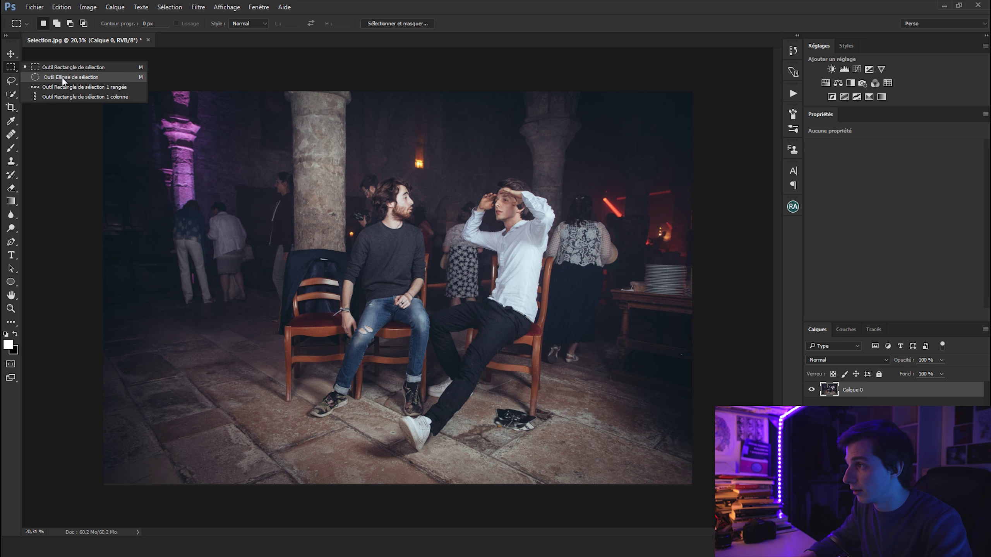
# Step: Draw an elliptical selection and then a circular one around both men, and clear them
pyautogui.click(58, 76)
pyautogui.moveTo(618, 276)
pyautogui.mouseDown()
pyautogui.moveTo(686, 440)
pyautogui.moveTo(390, 381)
pyautogui.moveTo(197, 153)
pyautogui.mouseUp()
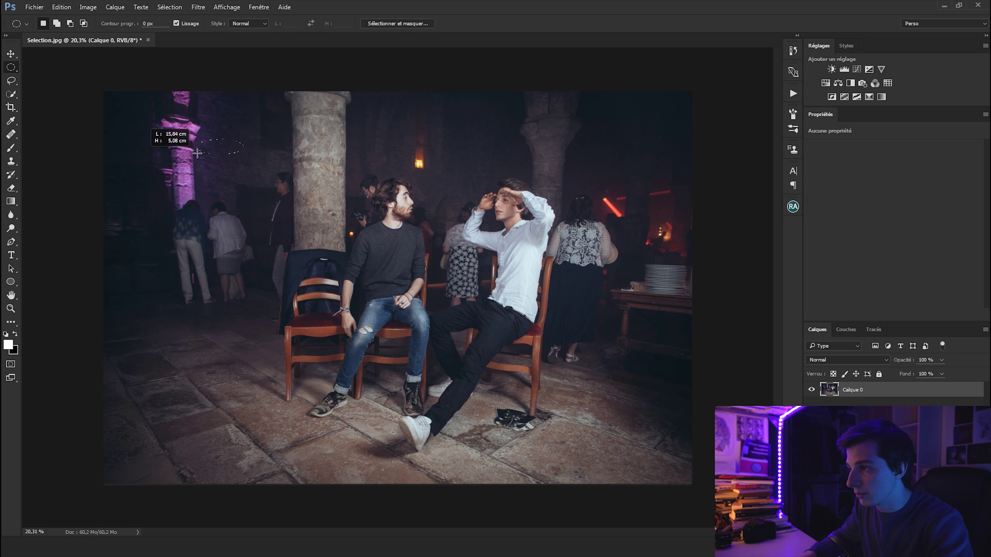
pyautogui.moveTo(244, 174); pyautogui.dragTo(221, 129)
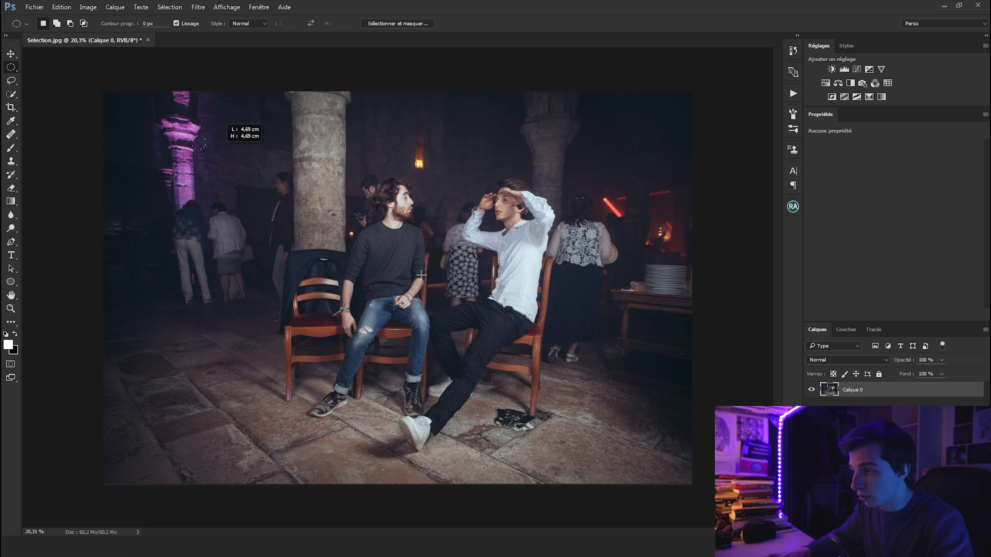
pyautogui.moveTo(205, 150); pyautogui.dragTo(524, 467)
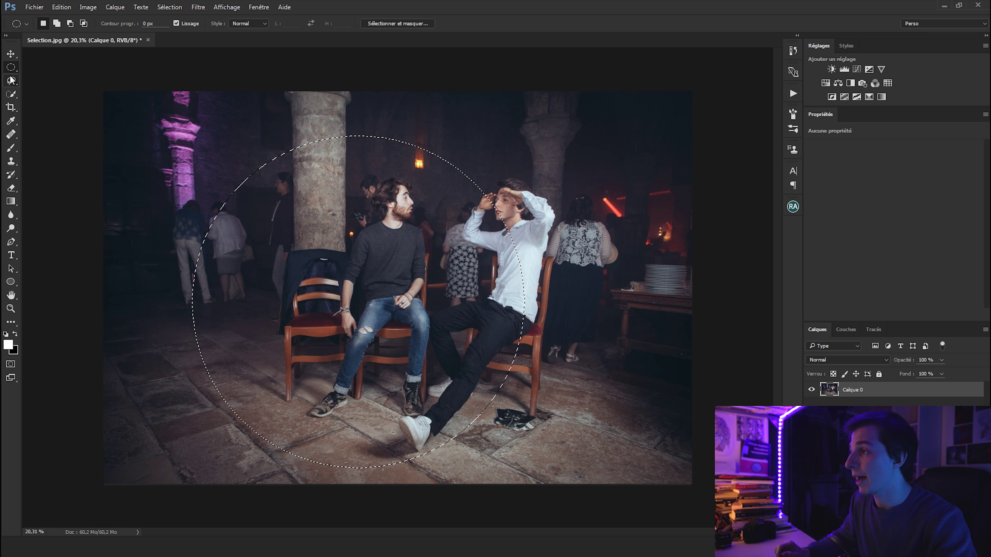
pyautogui.click(27, 81)
pyautogui.click(12, 87)
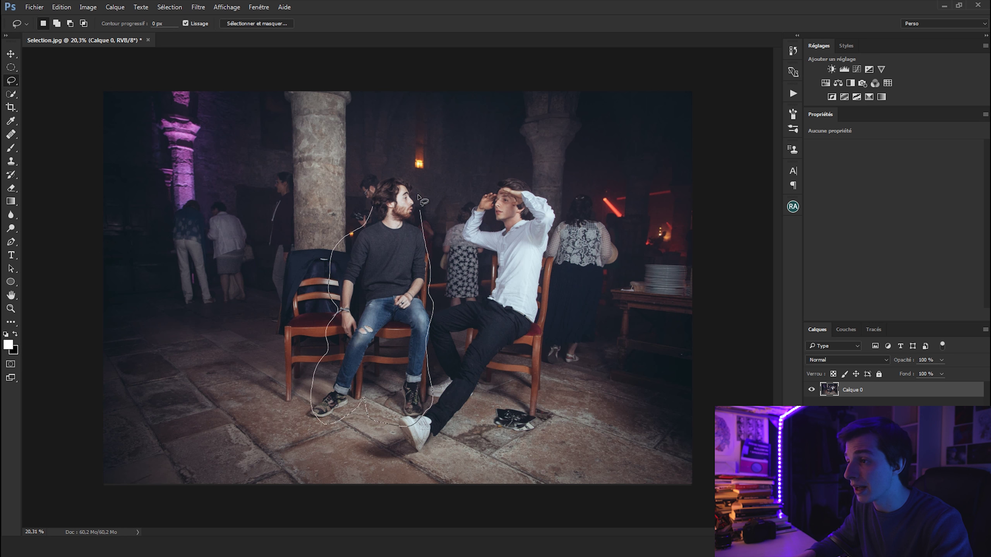
# Step: Begin a freehand lasso outline of the bearded man and zoom in on the seated men
pyautogui.moveTo(375, 174); pyautogui.dragTo(374, 179)
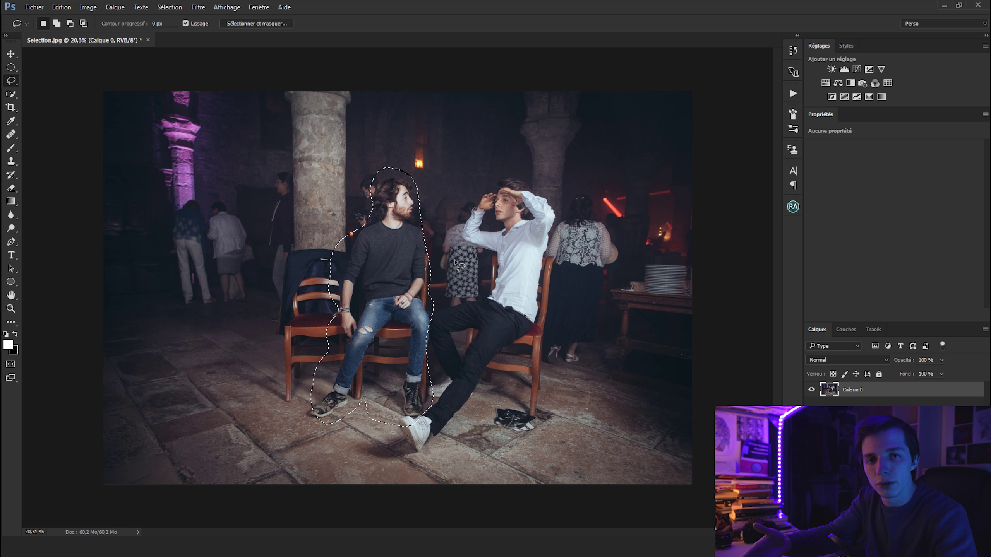
pyautogui.moveTo(379, 194); pyautogui.dragTo(446, 289)
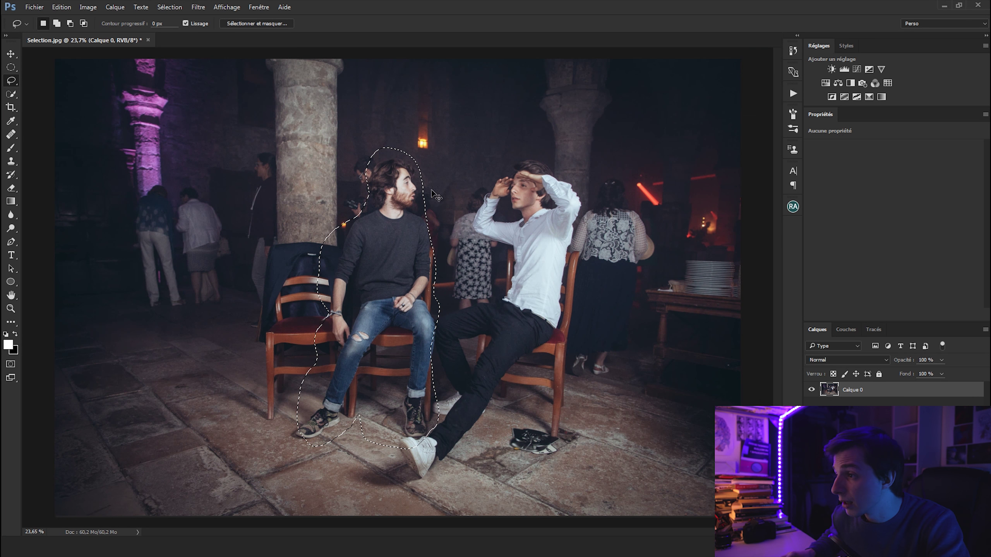
pyautogui.scroll(3, 405, 193)
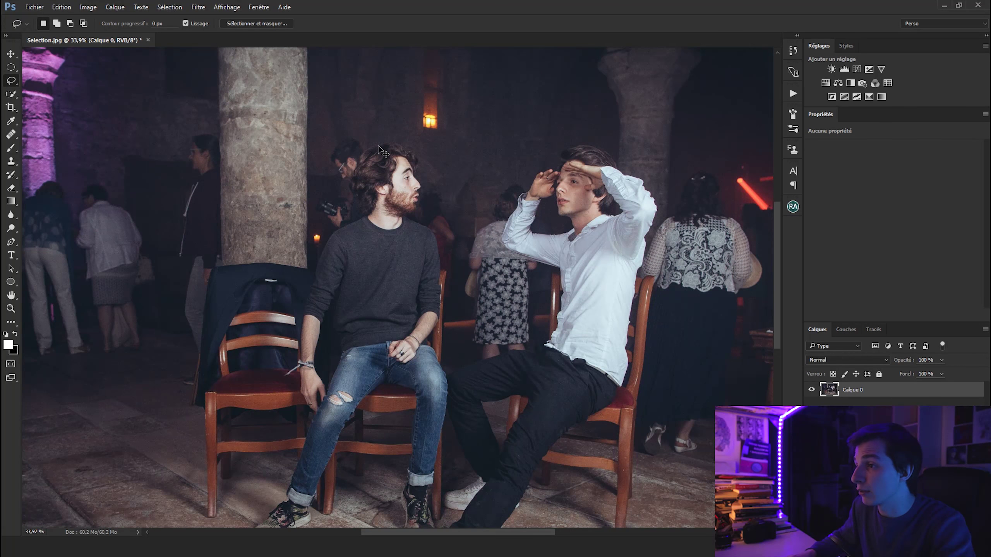
pyautogui.scroll(3, 385, 155)
pyautogui.scroll(2, 402, 145)
pyautogui.scroll(1, 413, 139)
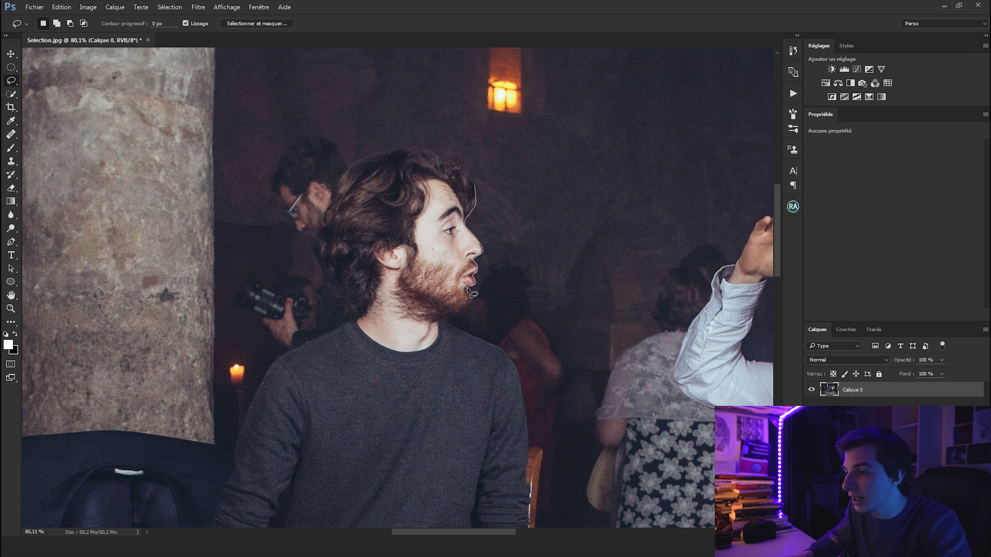
pyautogui.scroll(2, 504, 210)
pyautogui.scroll(2, 504, 211)
pyautogui.scroll(2, 493, 245)
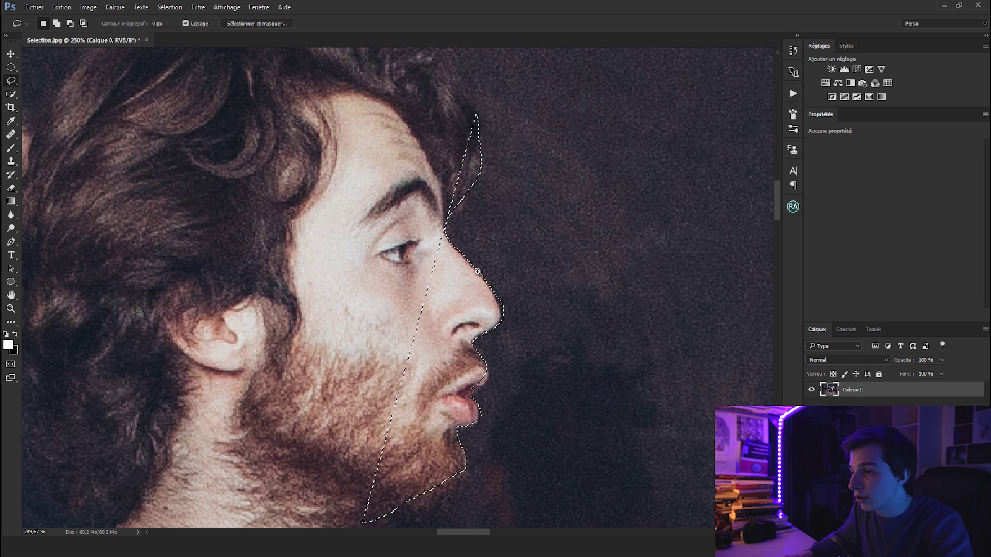
pyautogui.scroll(-5, 513, 305)
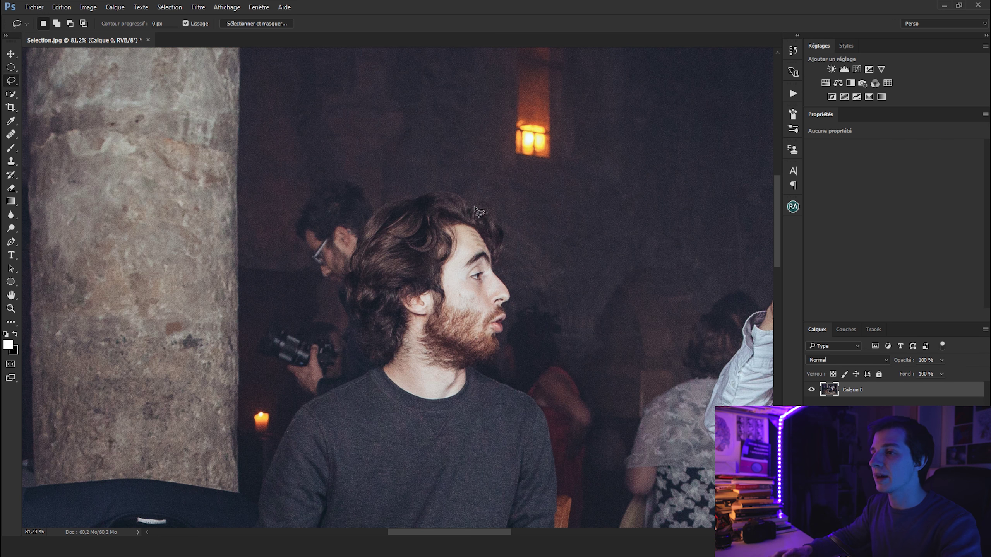
# Step: Trace along his hair, draw a small lasso selection near the wall lamp, and list lasso modes
pyautogui.moveTo(461, 196); pyautogui.dragTo(402, 198)
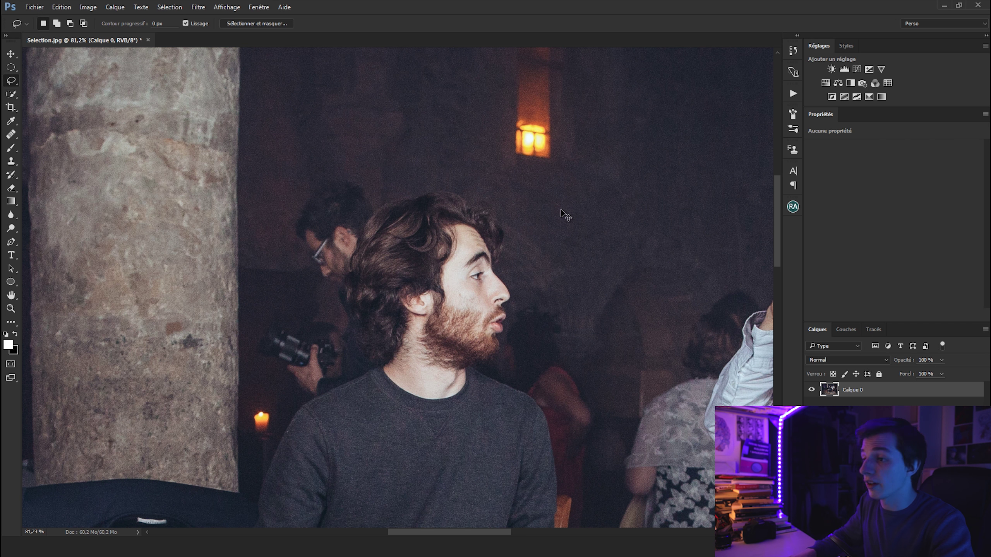
pyautogui.scroll(-3, 560, 210)
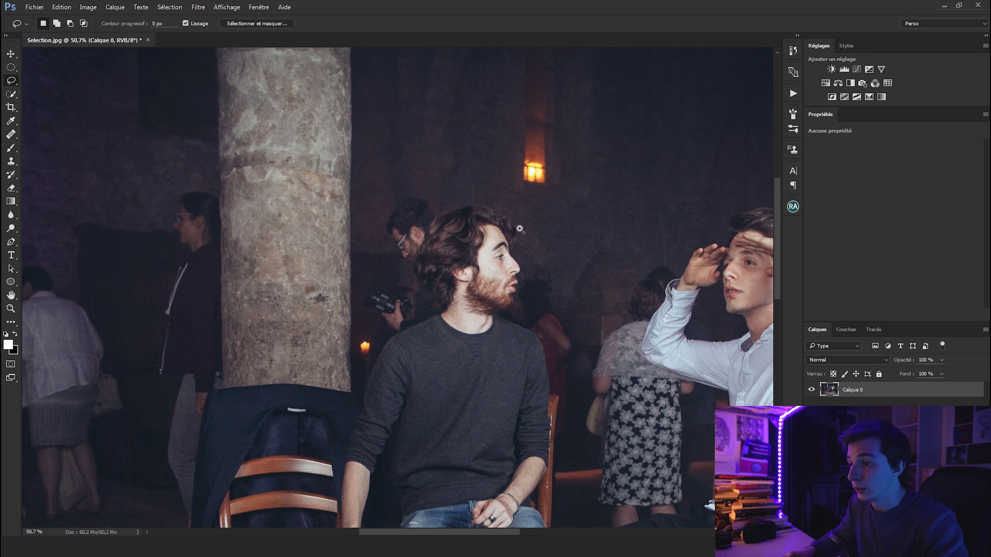
pyautogui.scroll(-2, 520, 229)
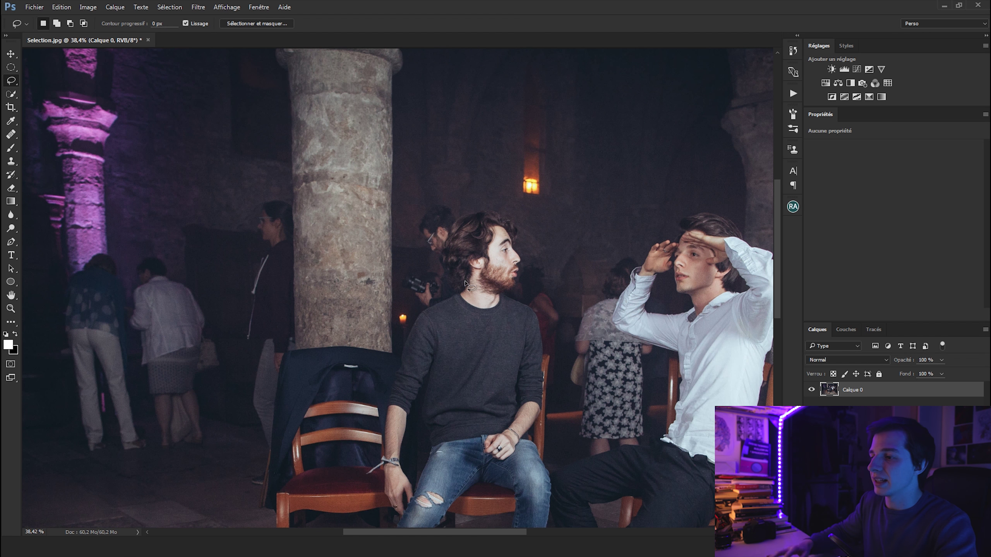
pyautogui.scroll(-1, 289, 232)
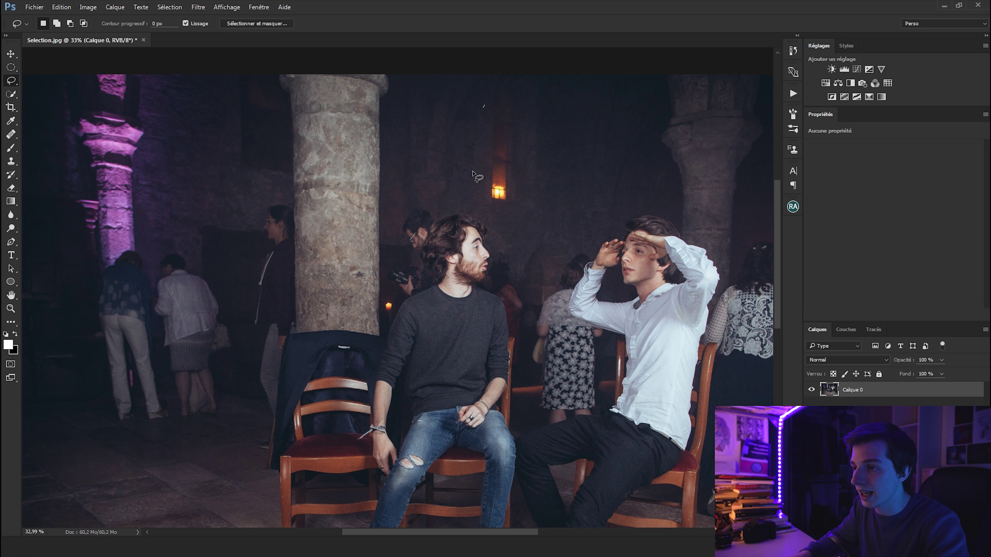
pyautogui.moveTo(488, 91); pyautogui.dragTo(488, 90)
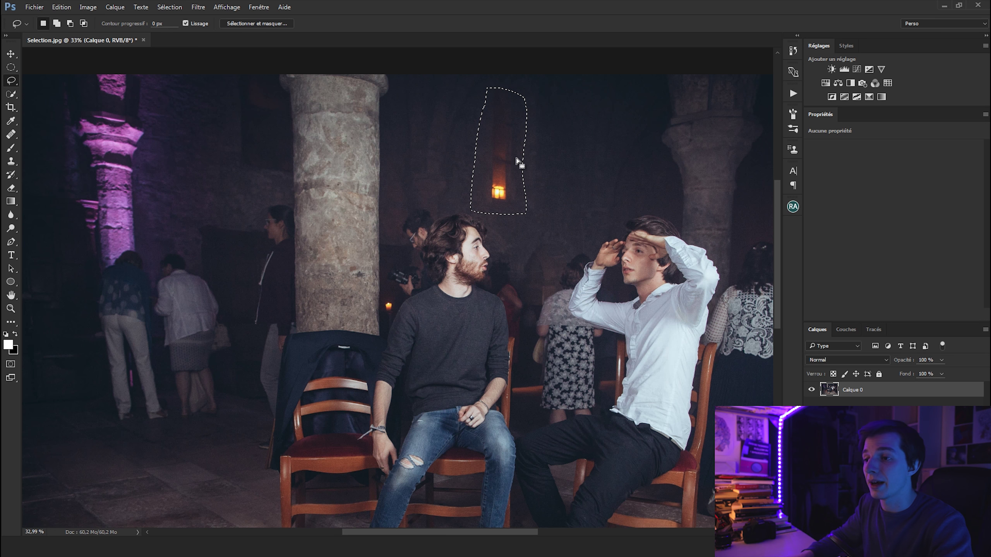
pyautogui.rightClick(13, 83)
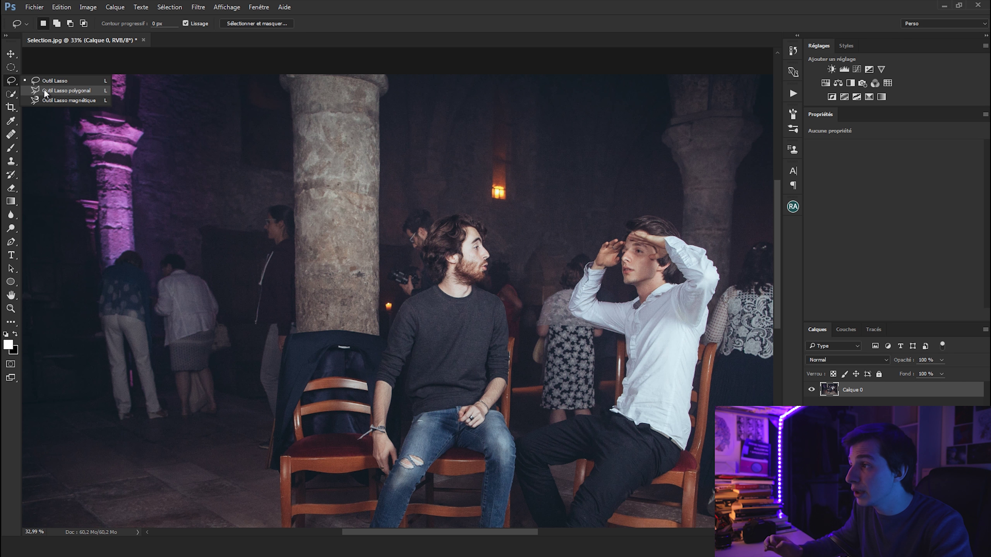
# Step: Start a Polygonal Lasso outline down the stone pillar, then cancel it with Esc
pyautogui.click(58, 90)
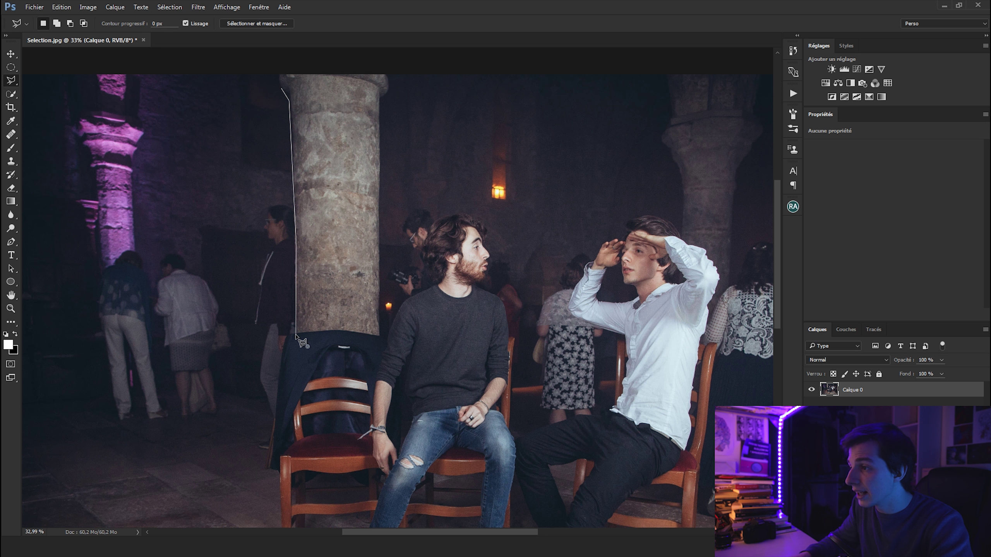
pyautogui.moveTo(298, 328); pyautogui.dragTo(395, 373)
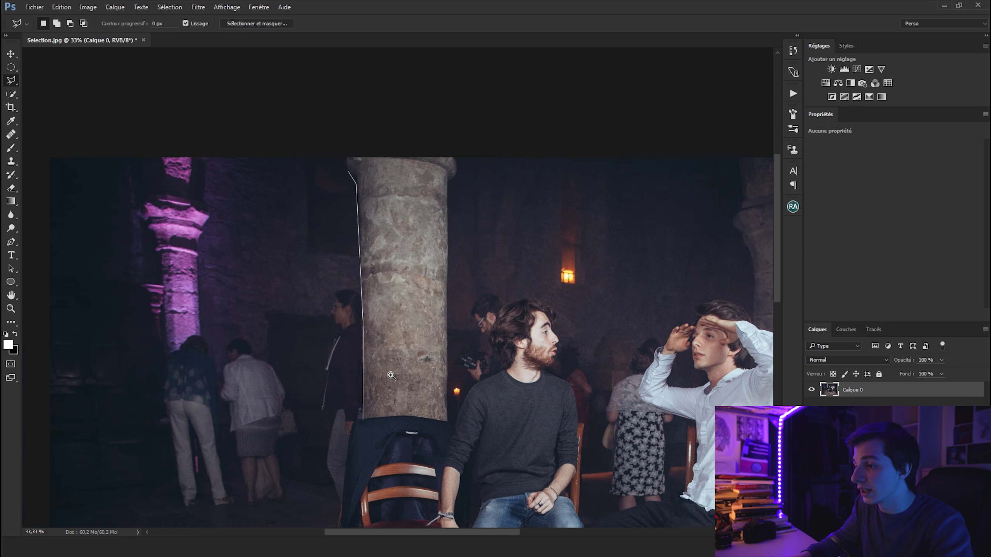
pyautogui.scroll(1, 395, 373)
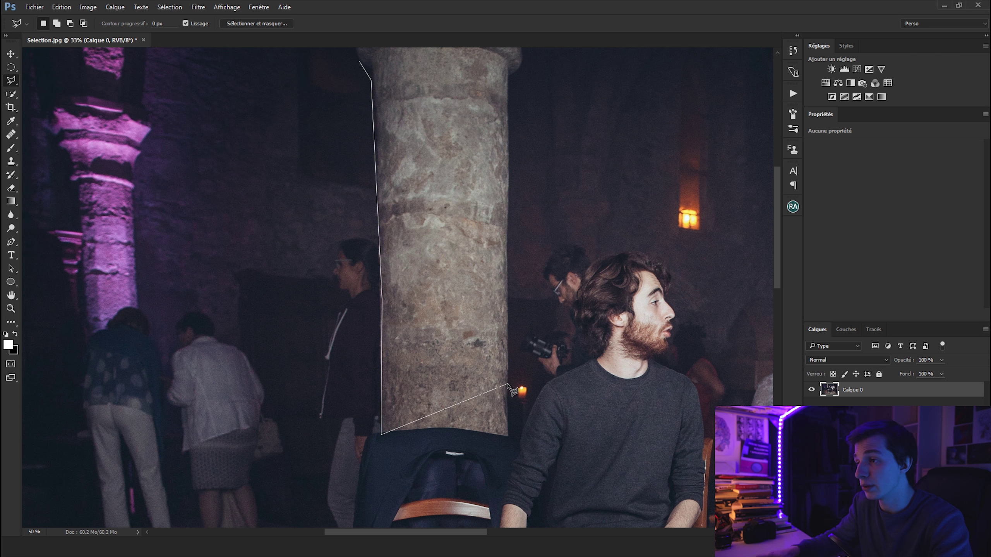
pyautogui.press('Escape')
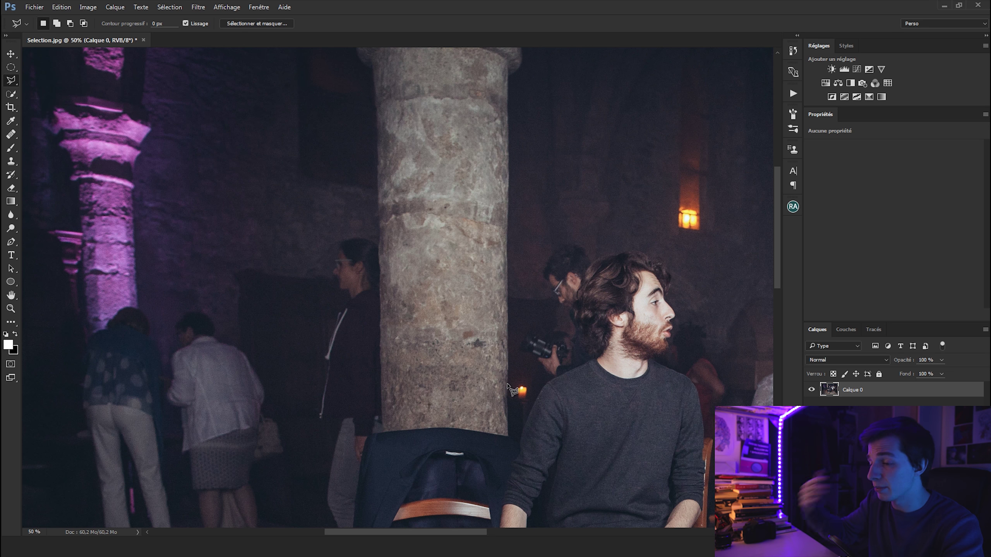
pyautogui.rightClick(12, 84)
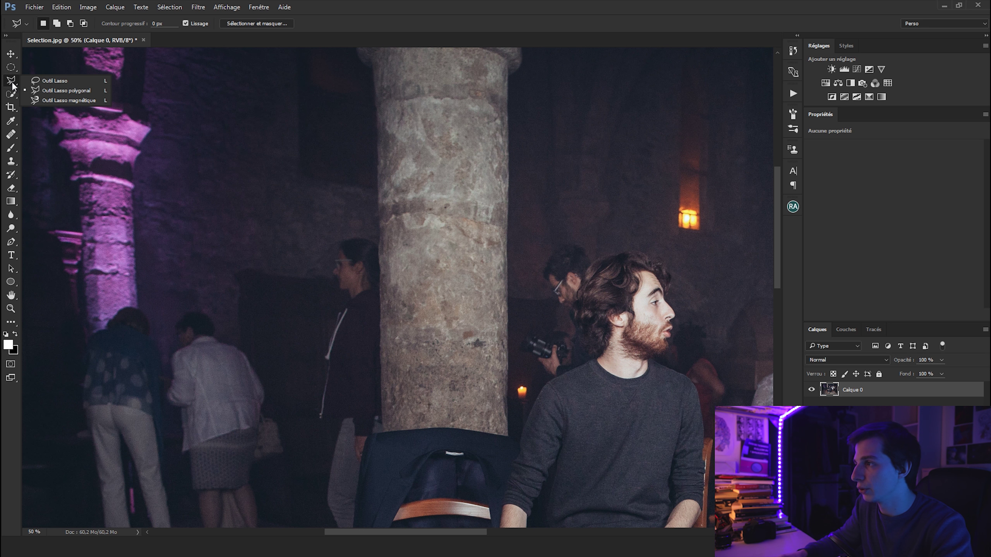
# Step: Enclose the stone pillar with the Magnetic Lasso, starting and closing at its top-right corner
pyautogui.click(75, 100)
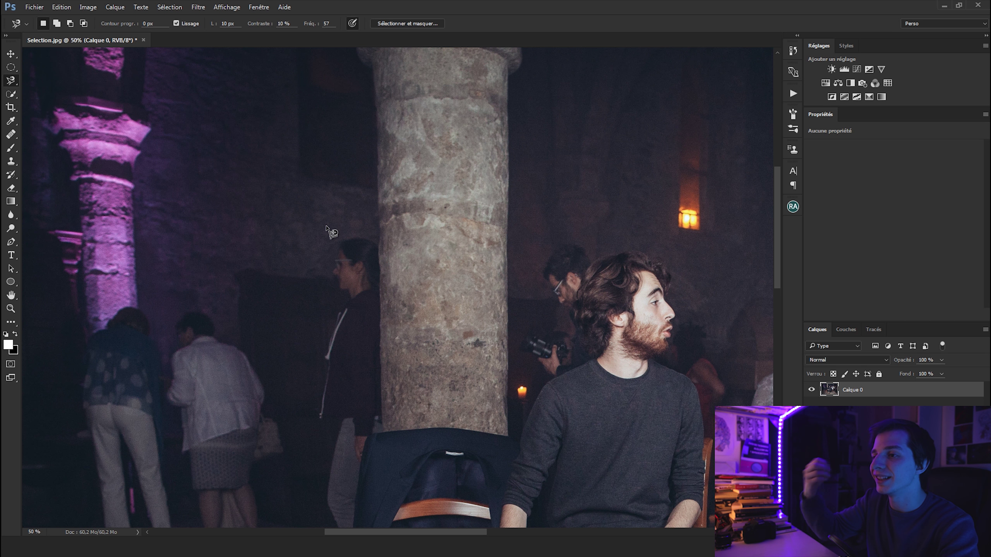
pyautogui.scroll(2, 467, 246)
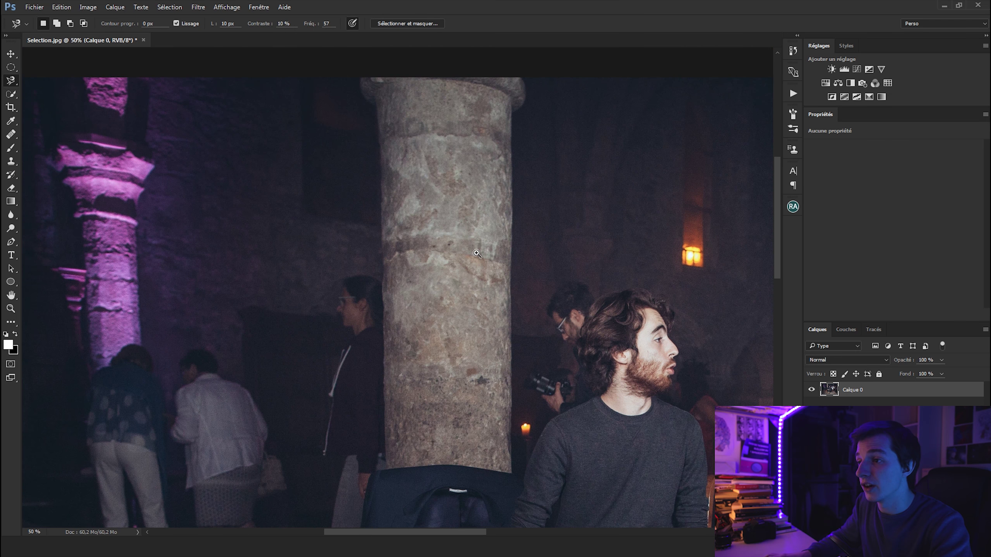
pyautogui.scroll(-1, 477, 254)
pyautogui.scroll(1, 515, 91)
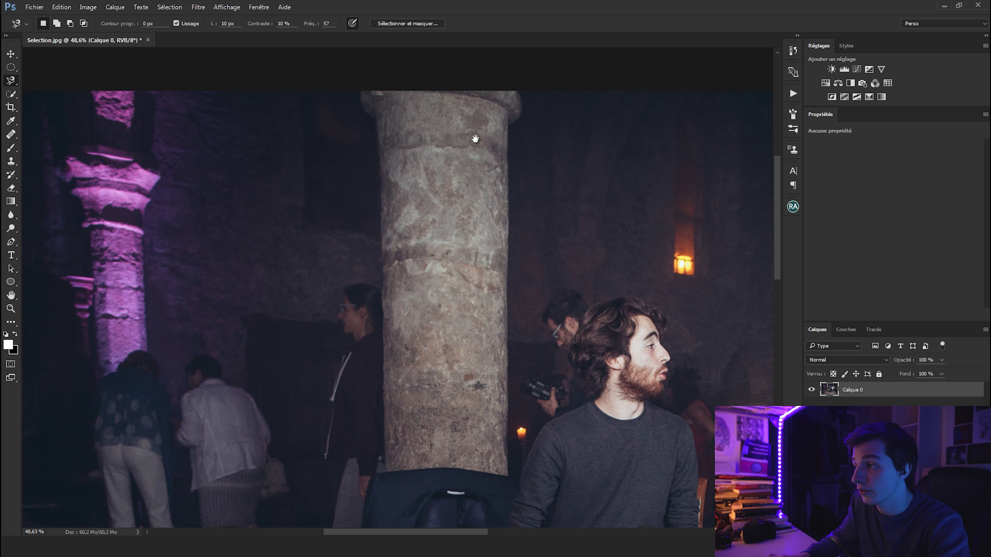
pyautogui.click(515, 87)
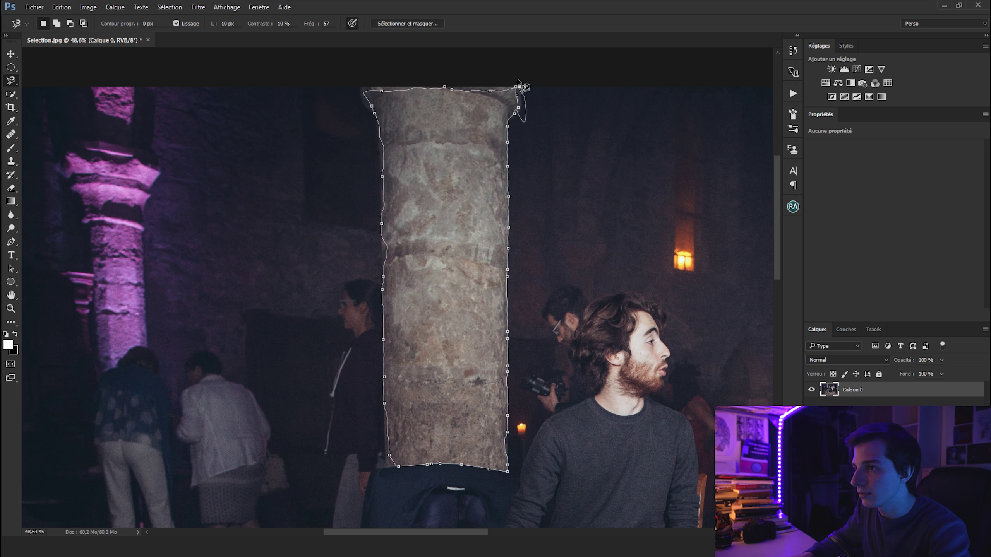
pyautogui.click(516, 94)
pyautogui.scroll(3, 523, 265)
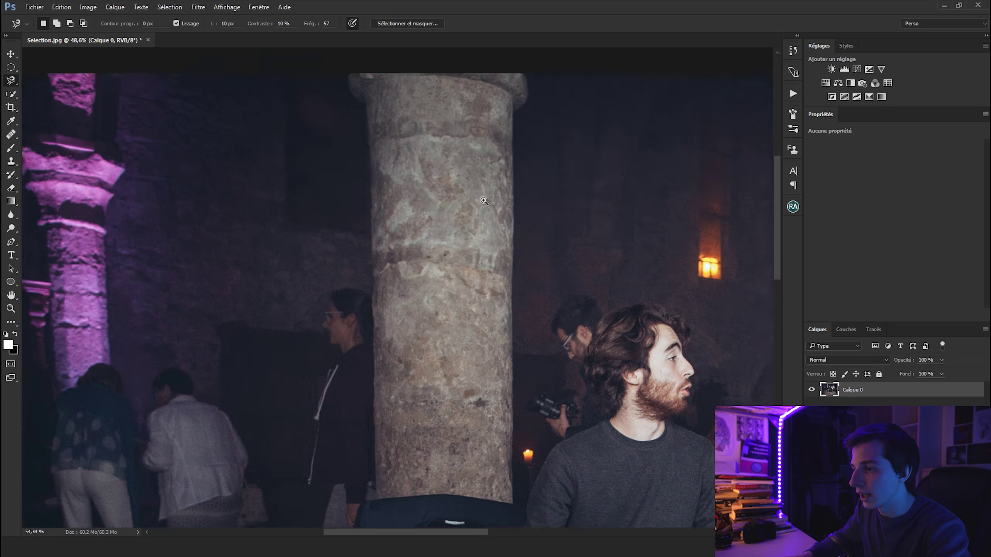
pyautogui.scroll(1, 528, 390)
pyautogui.scroll(2, 558, 234)
pyautogui.scroll(3, 559, 238)
pyautogui.scroll(-3, 523, 218)
pyautogui.scroll(-2, 488, 331)
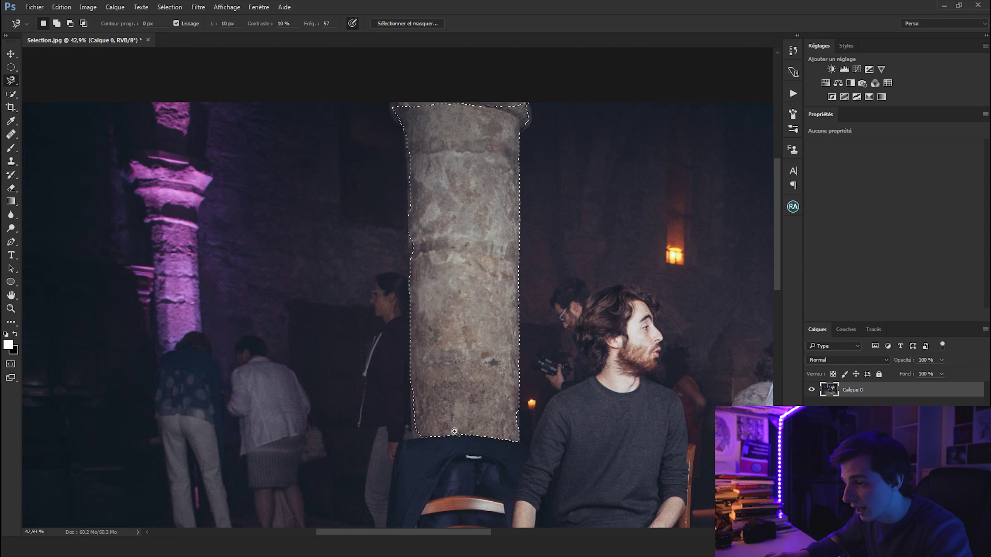
# Step: Inspect the pillar selection at different zoom levels, then deselect it with Ctrl+D
pyautogui.scroll(1, 468, 390)
pyautogui.scroll(1, 453, 448)
pyautogui.scroll(4, 426, 281)
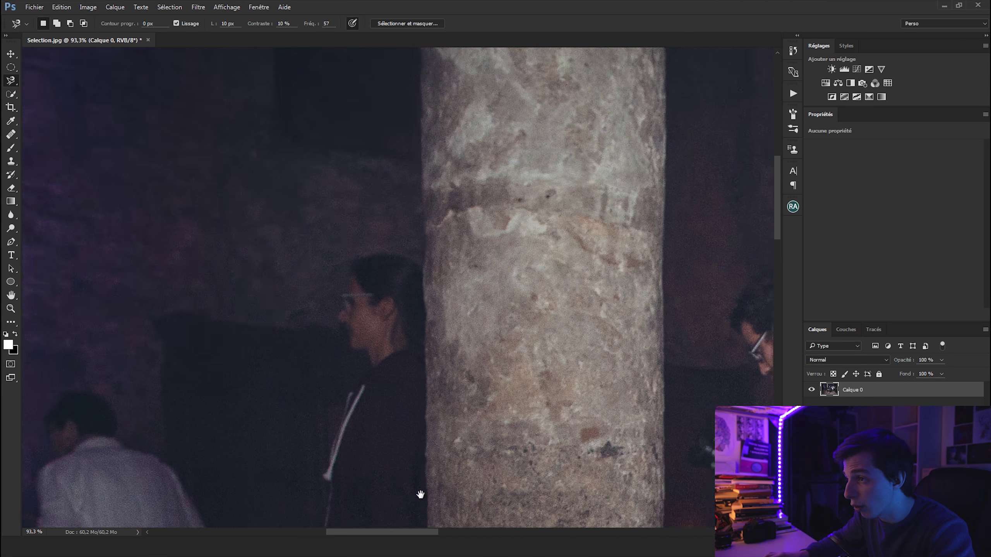
pyautogui.scroll(3, 406, 295)
pyautogui.scroll(3, 407, 300)
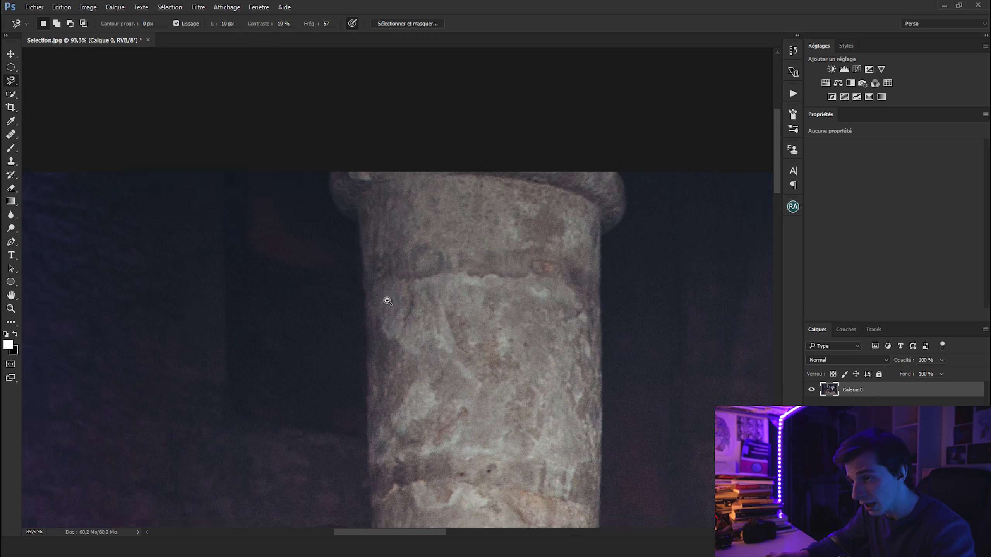
pyautogui.scroll(-3, 386, 304)
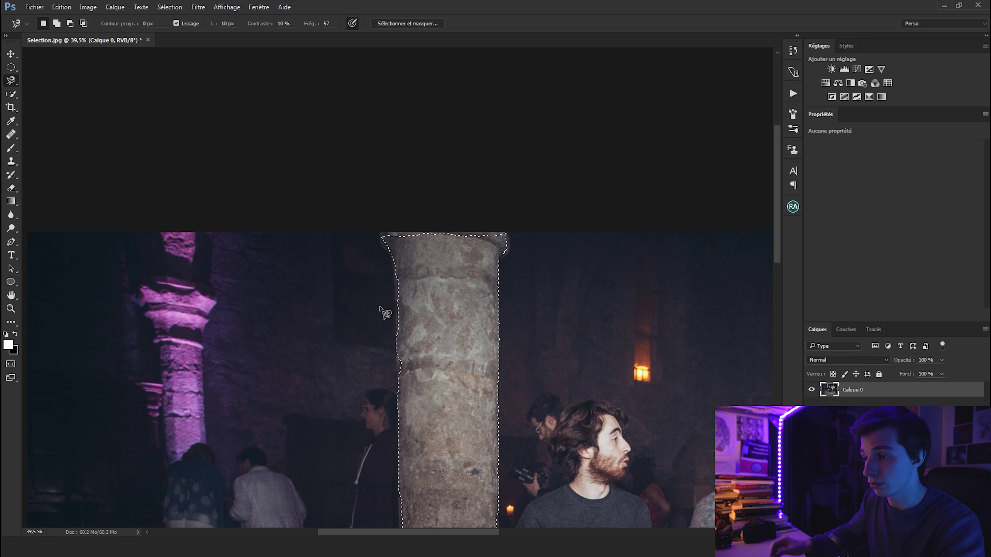
pyautogui.scroll(-2, 385, 313)
pyautogui.moveTo(447, 351); pyautogui.dragTo(408, 313)
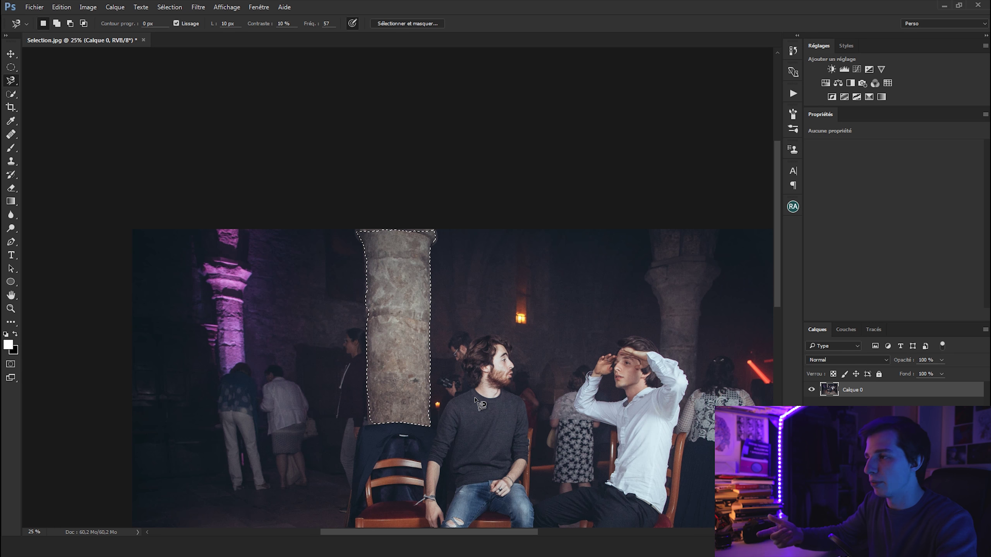
pyautogui.hotkey('ctrl', 'd')
pyautogui.click(16, 97)
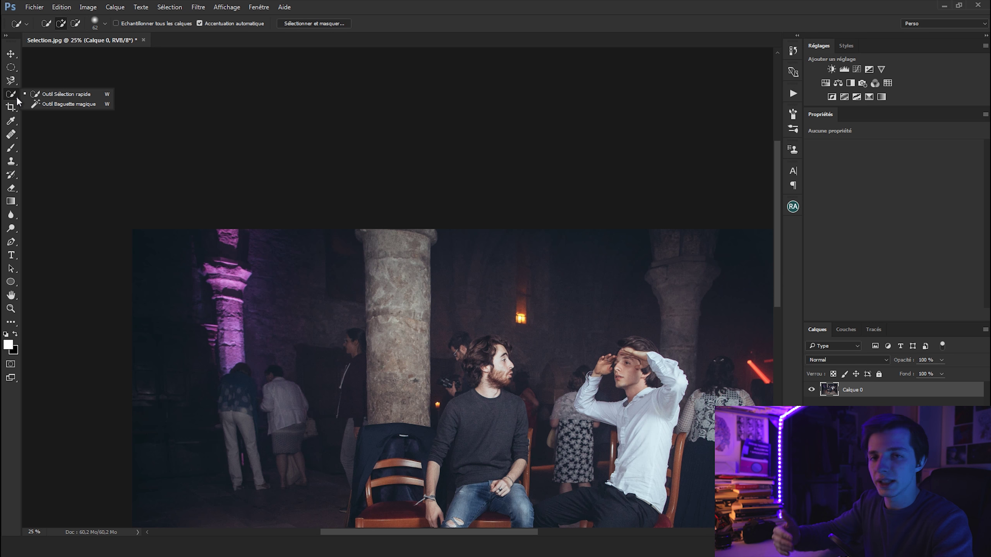
# Step: Brush the stone column into a Quick Selection, including both top corners of its capital
pyautogui.click(74, 93)
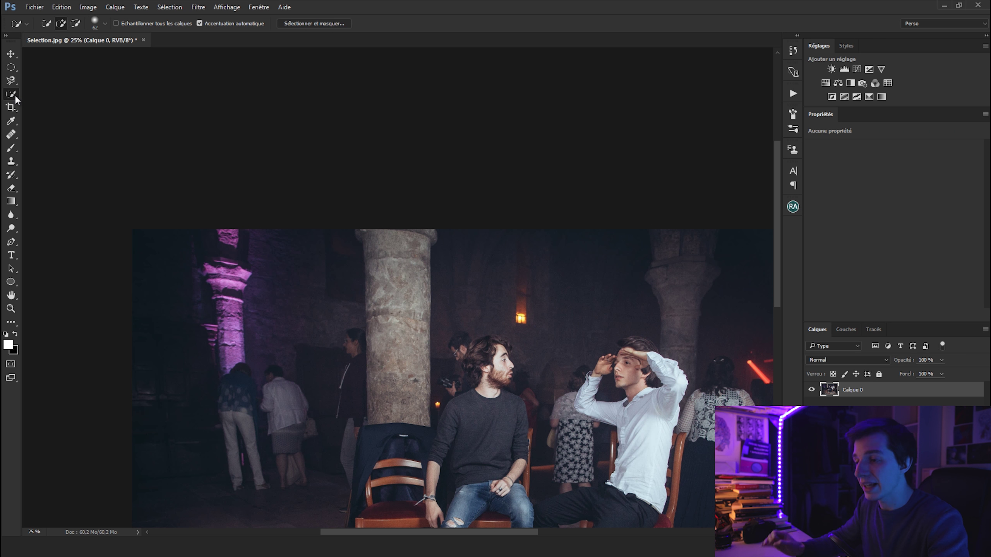
pyautogui.scroll(1, 449, 403)
pyautogui.moveTo(449, 403); pyautogui.dragTo(436, 373)
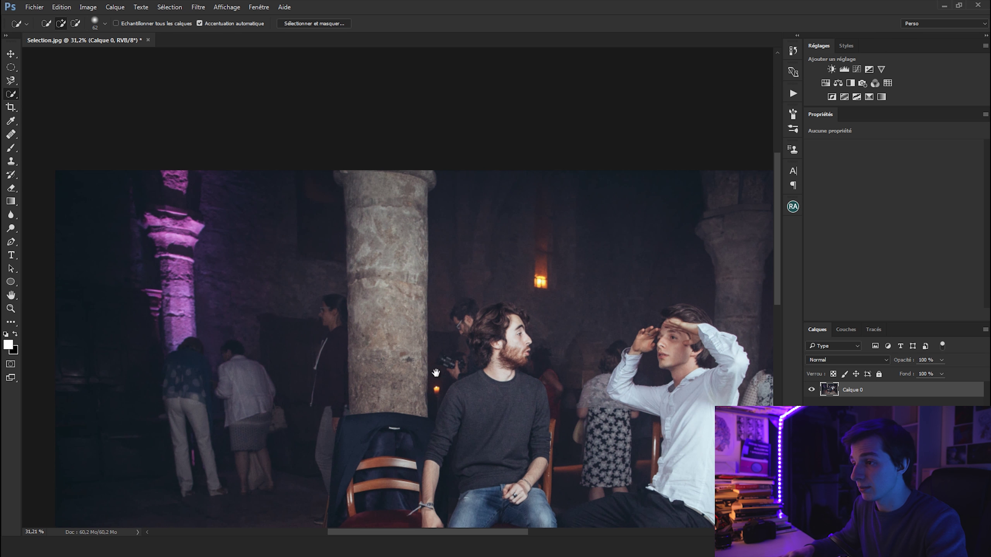
pyautogui.moveTo(383, 283); pyautogui.dragTo(383, 285)
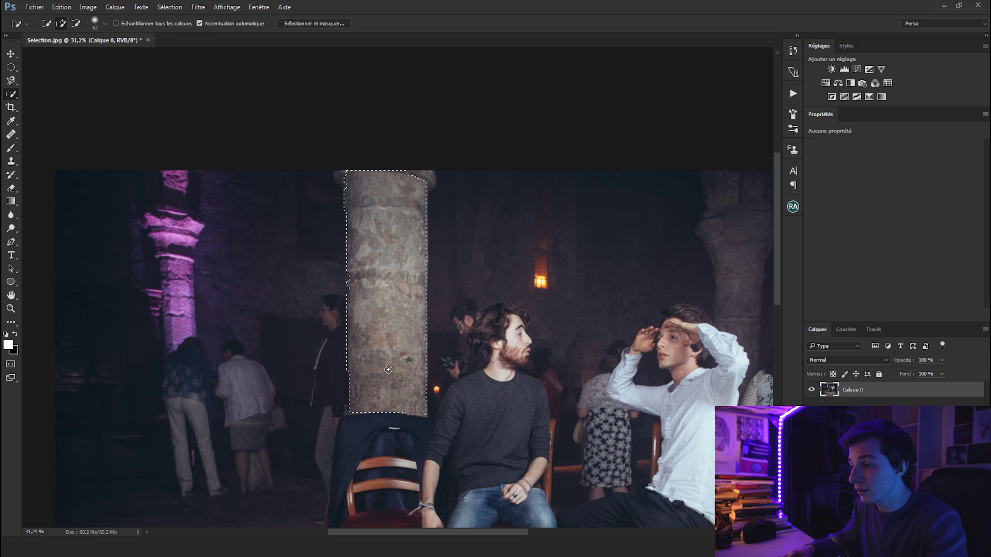
pyautogui.moveTo(397, 178)
pyautogui.mouseDown()
pyautogui.moveTo(394, 168)
pyautogui.moveTo(431, 191)
pyautogui.mouseUp()
pyautogui.scroll(1, 394, 168)
pyautogui.moveTo(336, 177); pyautogui.dragTo(344, 185)
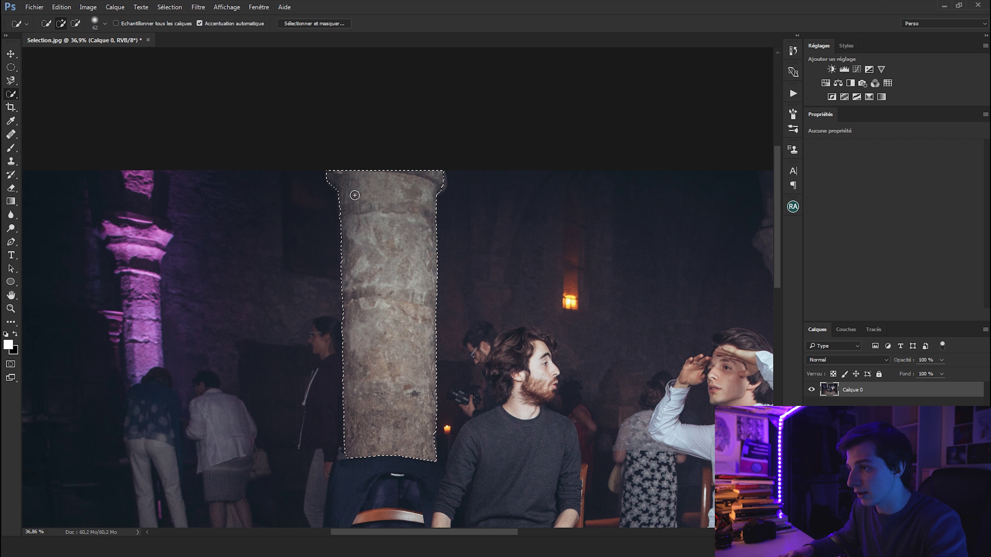
pyautogui.moveTo(429, 192); pyautogui.dragTo(440, 179)
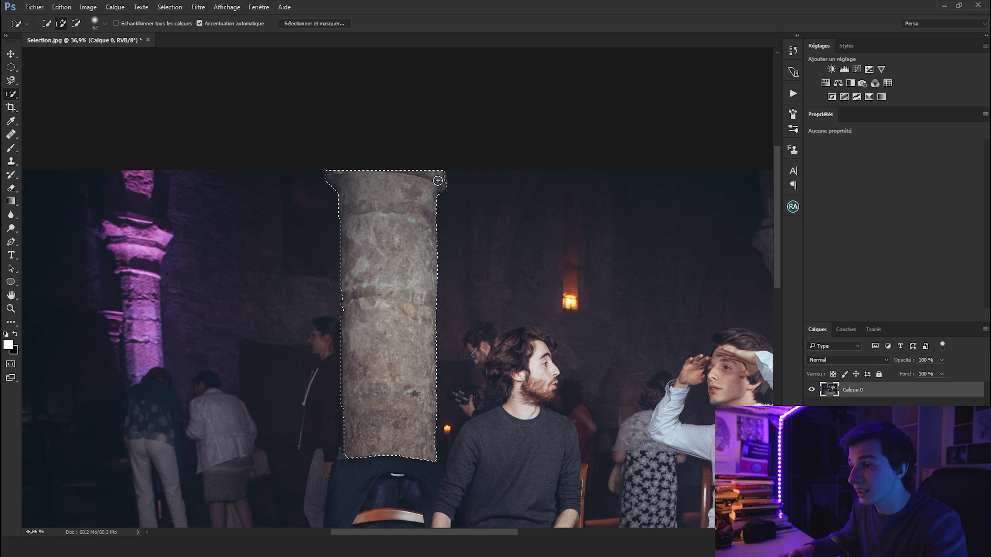
# Step: Bring the two seated men into view and clear the column selection
pyautogui.scroll(3, 390, 351)
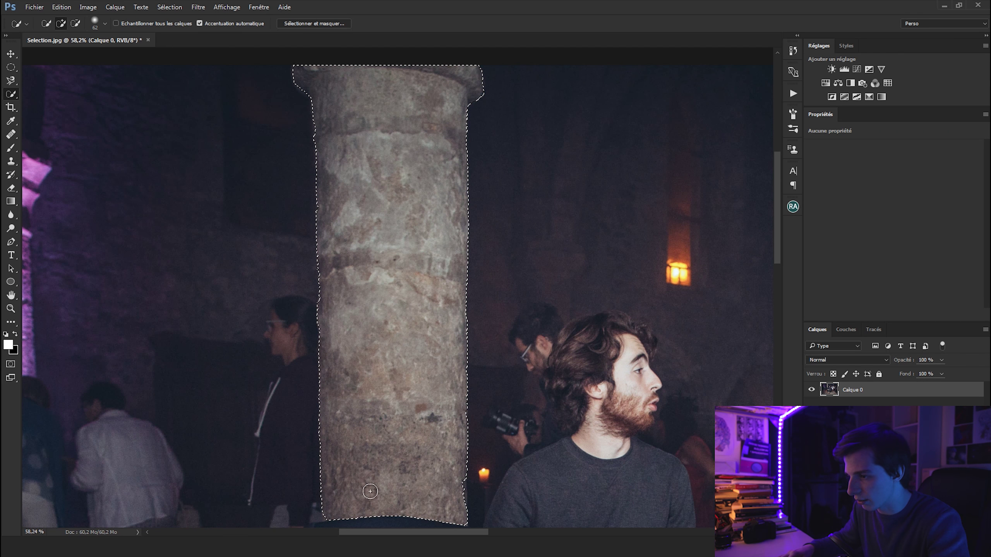
pyautogui.scroll(-3, 332, 294)
pyautogui.moveTo(282, 244); pyautogui.dragTo(269, 234)
pyautogui.hotkey('ctrl', 'd')
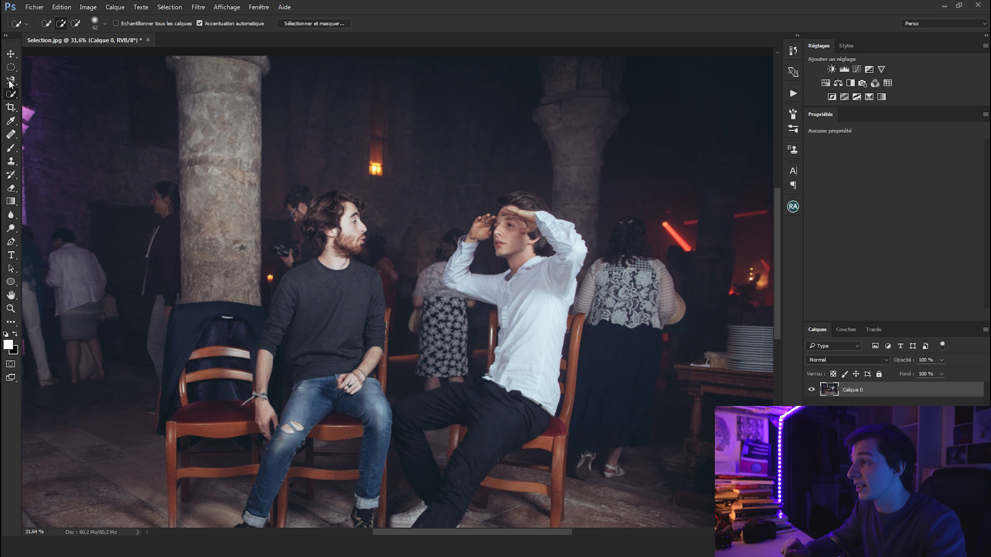
pyautogui.moveTo(11, 83); pyautogui.dragTo(47, 100)
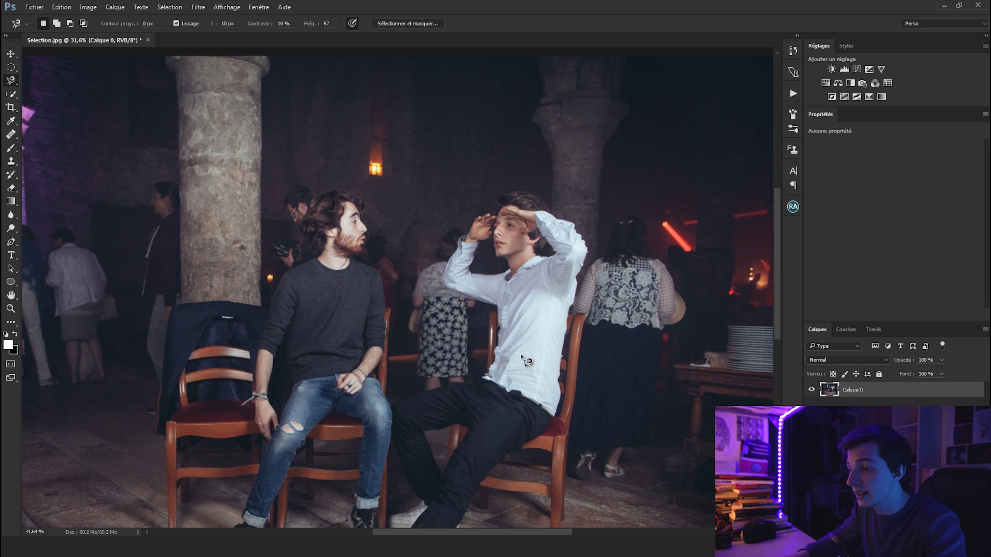
# Step: Trace the bearded man with the Magnetic Lasso, cancel the outline, and return to Quick Selection
pyautogui.moveTo(504, 348); pyautogui.dragTo(501, 278)
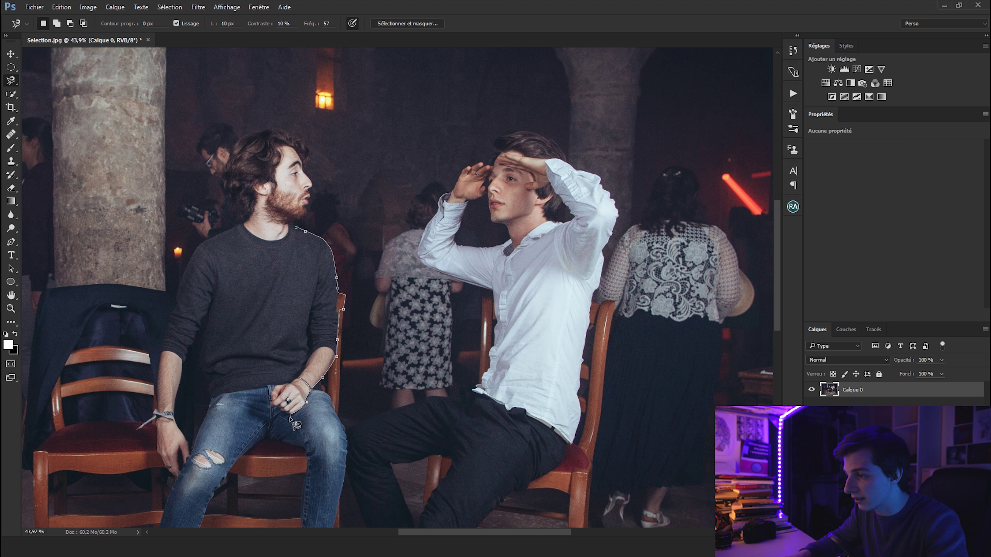
pyautogui.press('Escape')
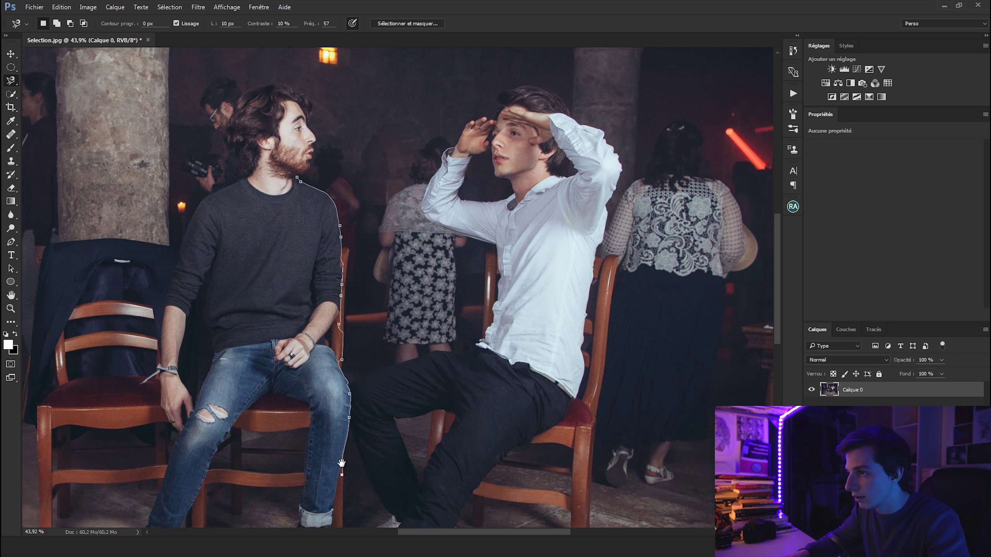
pyautogui.moveTo(336, 521); pyautogui.dragTo(351, 410)
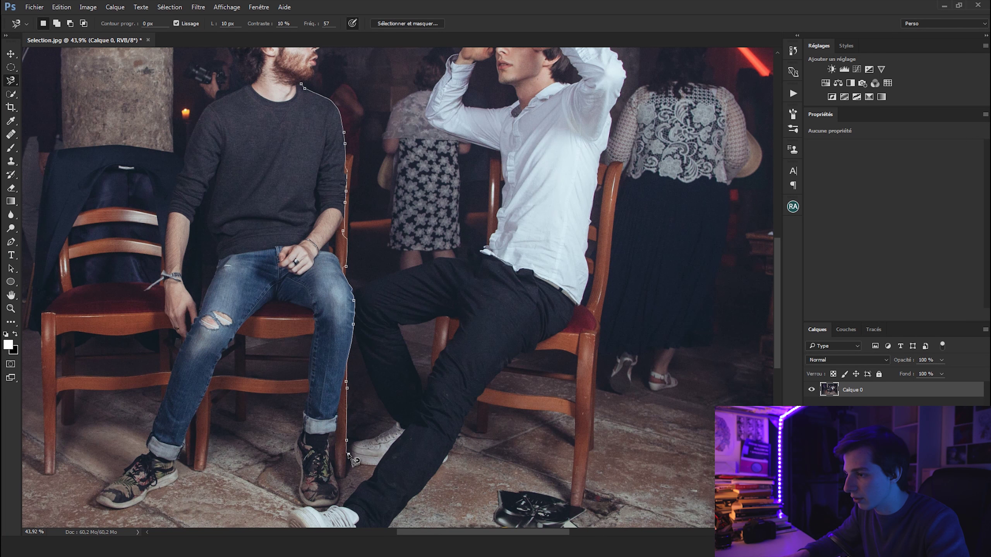
pyautogui.press('Escape')
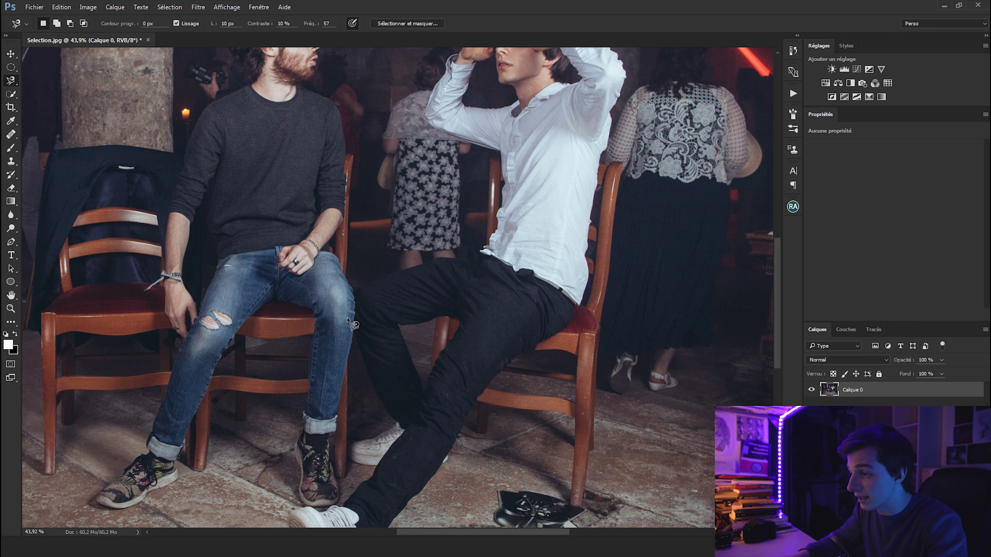
pyautogui.scroll(-1, 344, 411)
pyautogui.scroll(-2, 345, 411)
pyautogui.moveTo(345, 411); pyautogui.dragTo(366, 376)
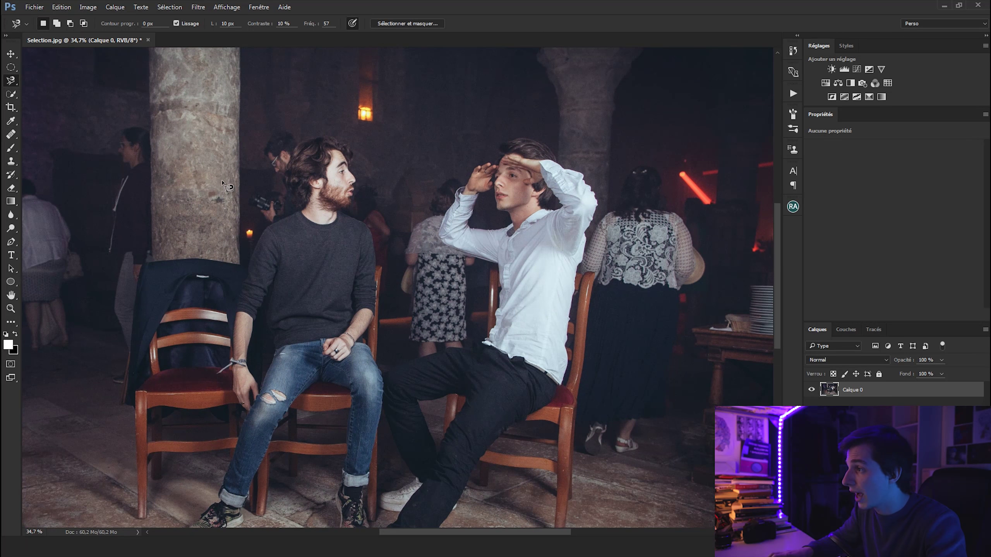
pyautogui.click(13, 92)
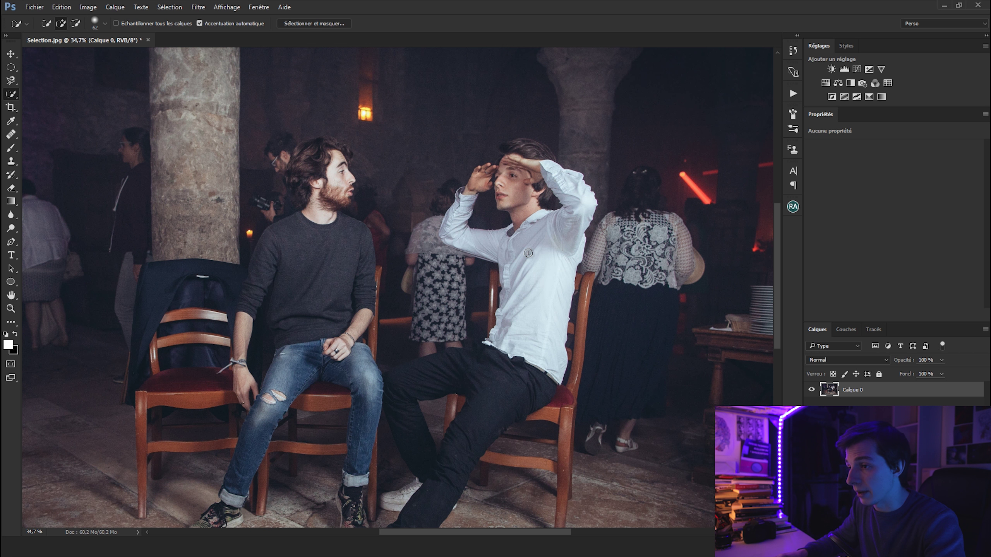
# Step: Brush a quick selection over the bearded man's dark sweater and body
pyautogui.moveTo(324, 260)
pyautogui.mouseDown()
pyautogui.moveTo(275, 275)
pyautogui.moveTo(270, 411)
pyautogui.mouseUp()
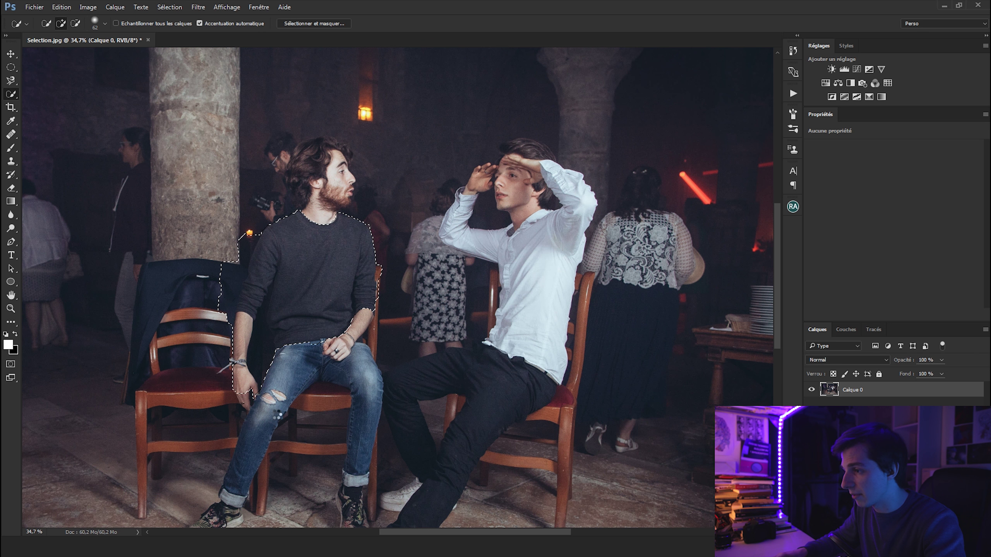
pyautogui.scroll(-2, 270, 411)
pyautogui.moveTo(338, 317)
pyautogui.mouseDown()
pyautogui.moveTo(256, 399)
pyautogui.moveTo(206, 471)
pyautogui.moveTo(209, 493)
pyautogui.mouseUp()
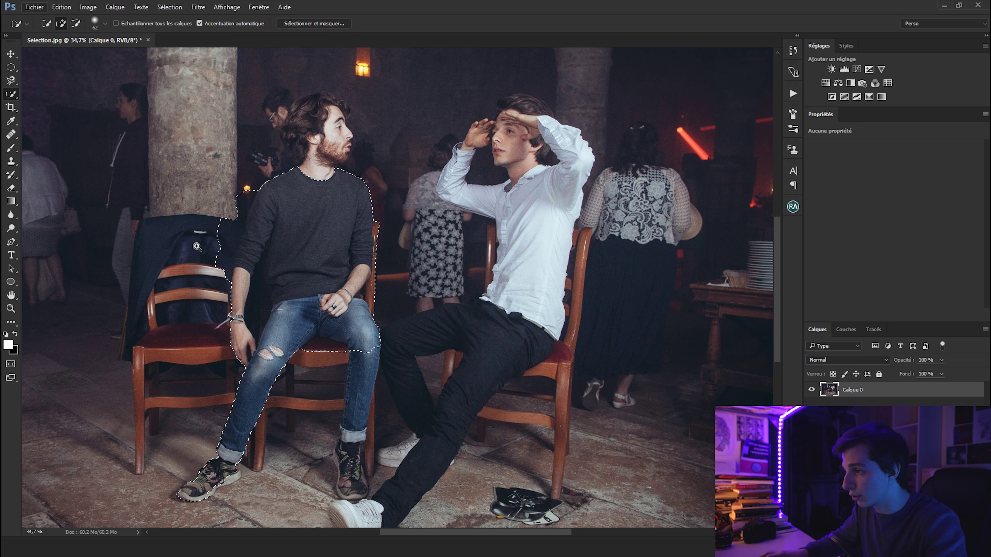
pyautogui.scroll(1, 199, 246)
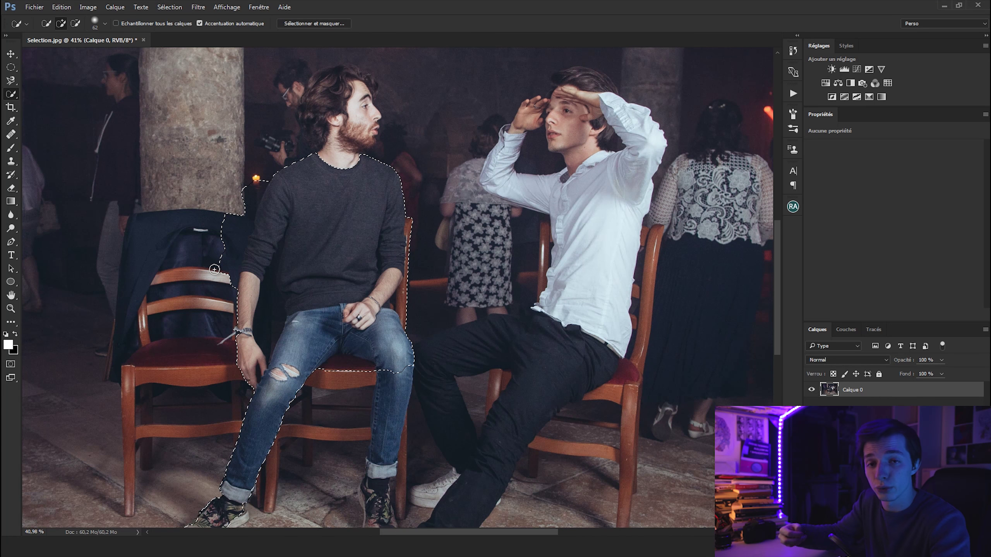
# Step: In subtract mode, remove the chair and seat areas beside his right arm and forearm
pyautogui.press('alt')
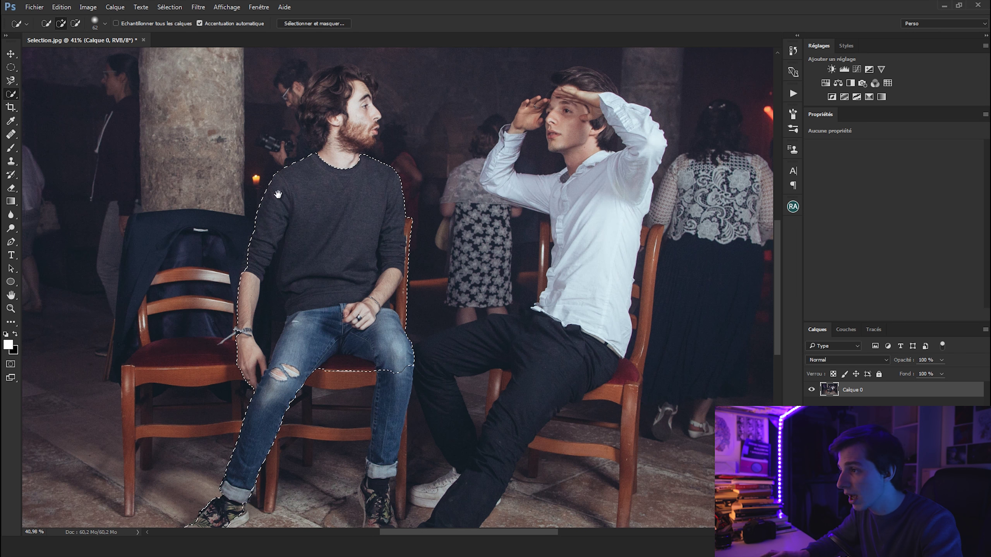
pyautogui.scroll(3, 293, 169)
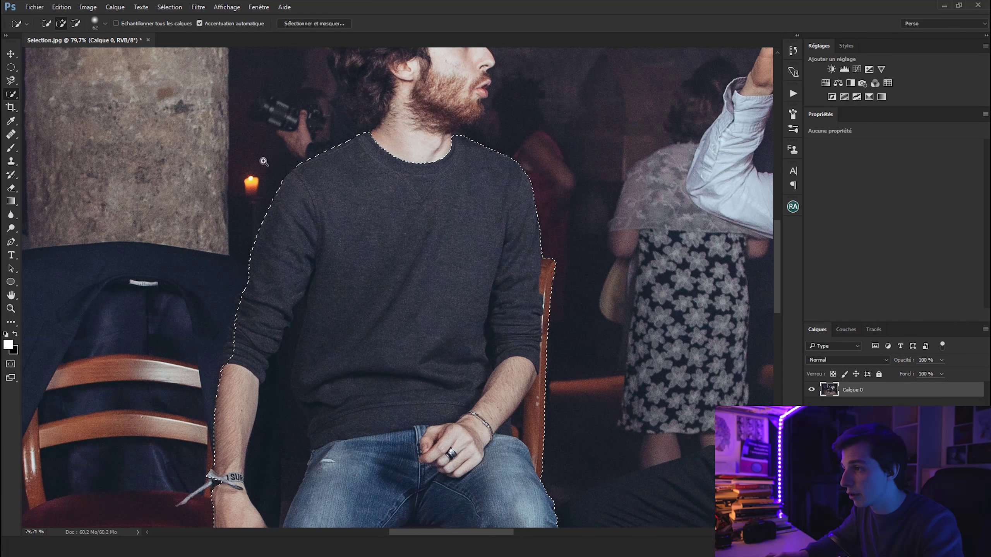
pyautogui.scroll(-2, 402, 281)
pyautogui.moveTo(402, 281); pyautogui.dragTo(351, 194)
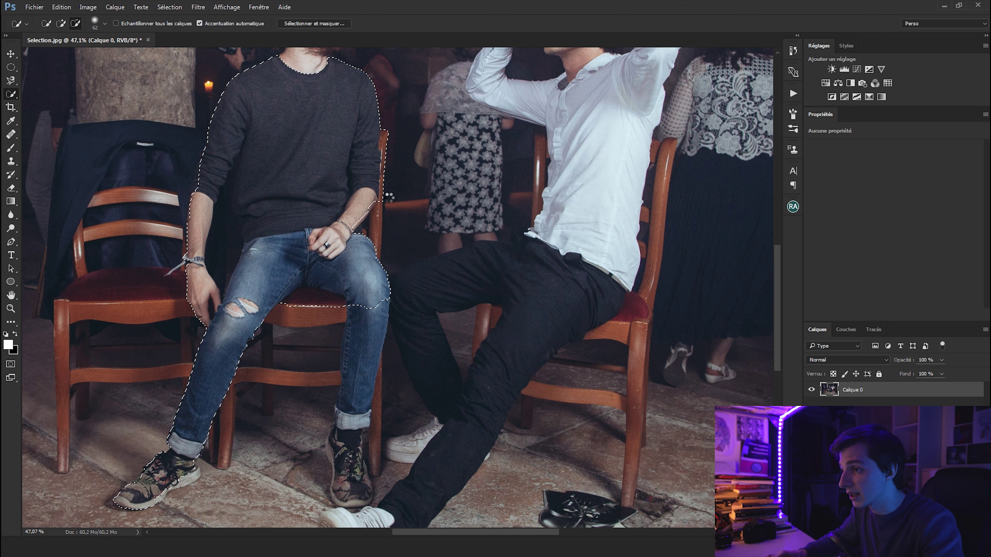
pyautogui.scroll(2, 388, 133)
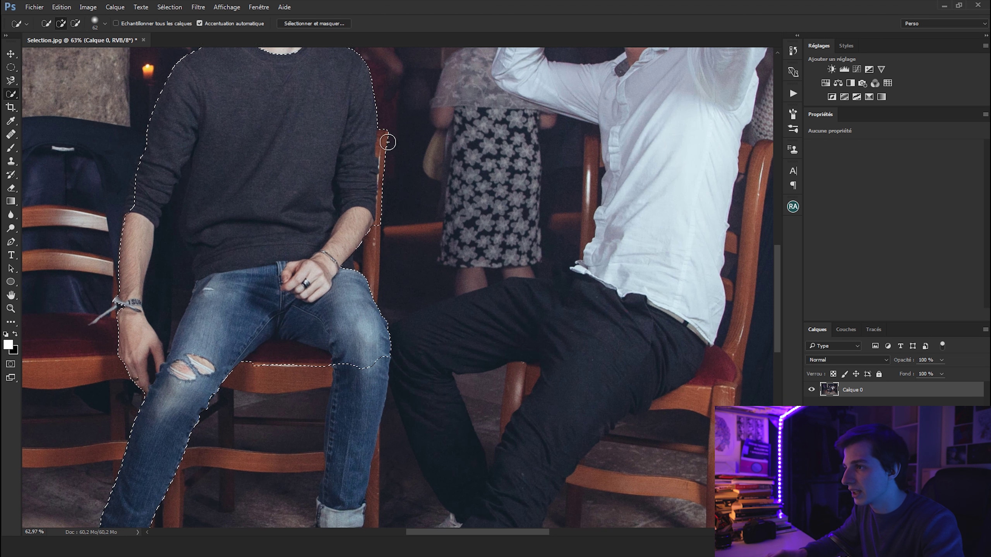
pyautogui.moveTo(387, 146); pyautogui.dragTo(387, 156)
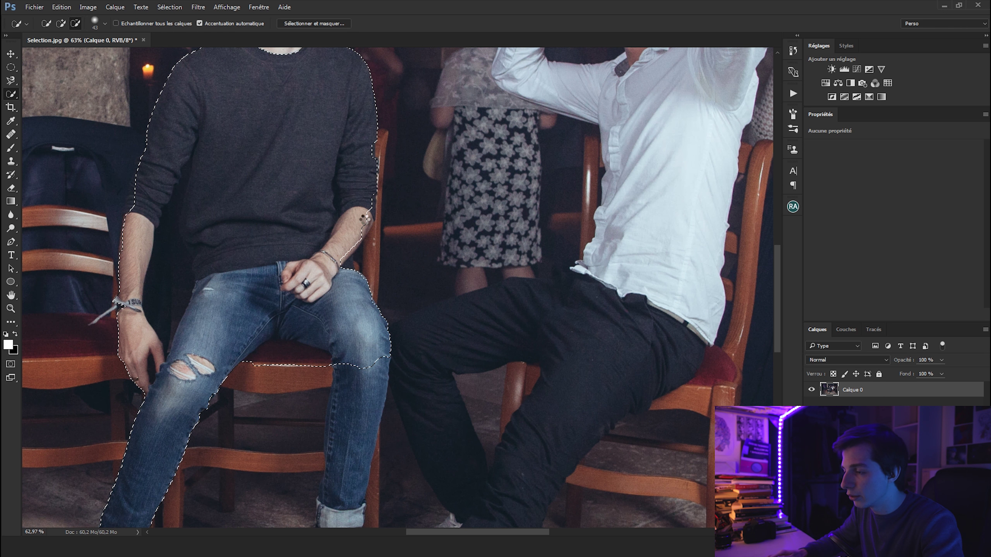
pyautogui.moveTo(365, 219)
pyautogui.mouseDown()
pyautogui.moveTo(347, 281)
pyautogui.moveTo(373, 266)
pyautogui.mouseUp()
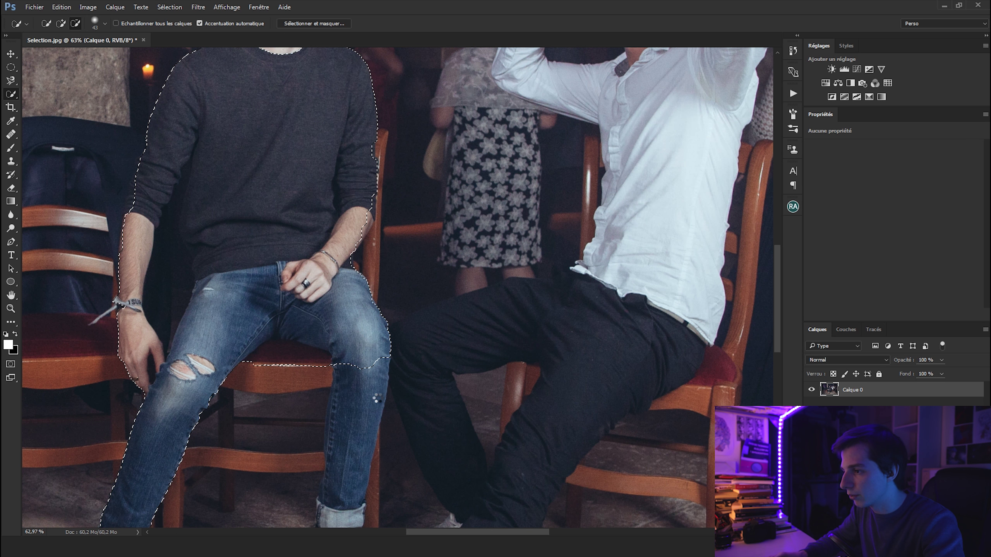
pyautogui.scroll(-3, 365, 422)
pyautogui.click(286, 246)
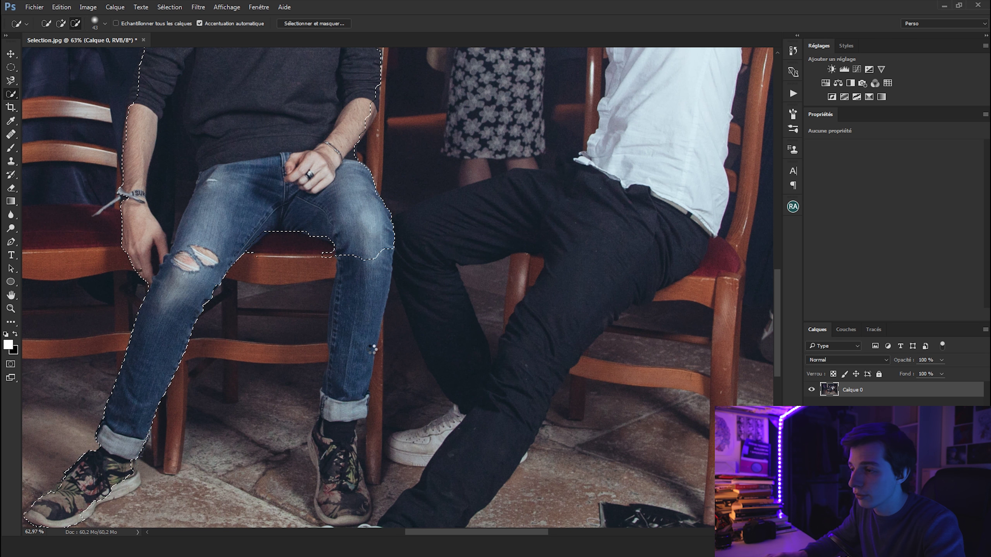
# Step: Extend the selection down the jeans to the sneakers, removing floor and chair between the legs
pyautogui.moveTo(368, 362); pyautogui.dragTo(381, 285)
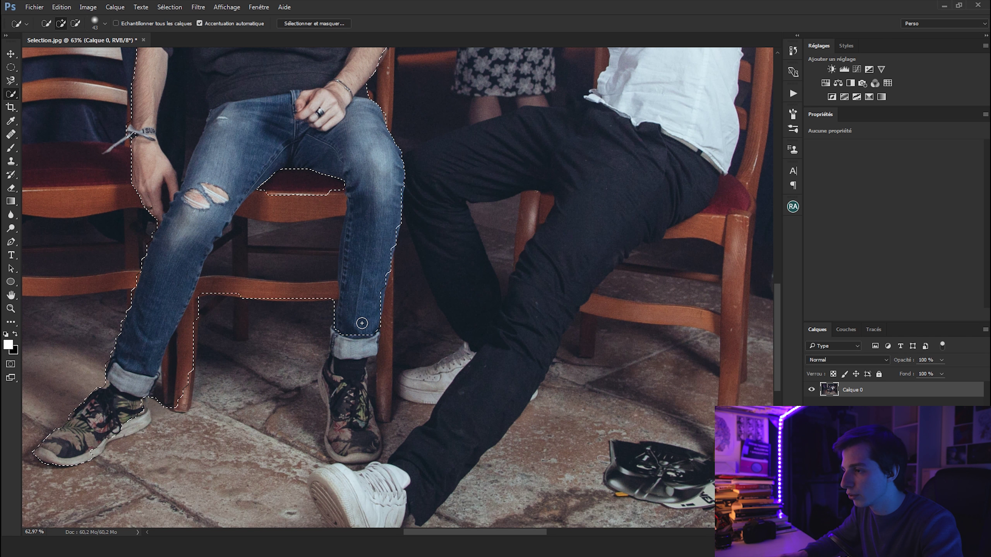
pyautogui.moveTo(351, 404)
pyautogui.mouseDown()
pyautogui.moveTo(411, 416)
pyautogui.moveTo(402, 231)
pyautogui.mouseUp()
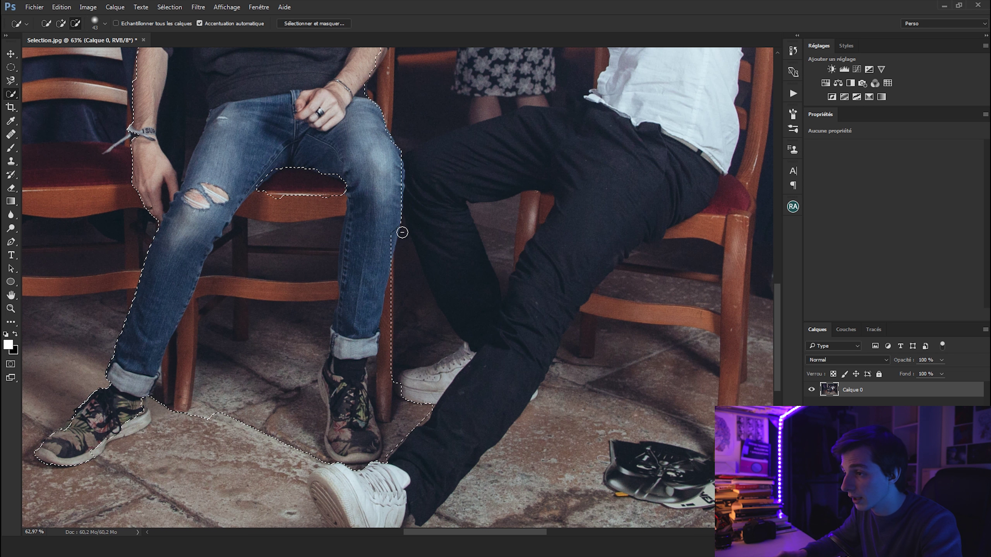
pyautogui.moveTo(395, 330); pyautogui.dragTo(394, 379)
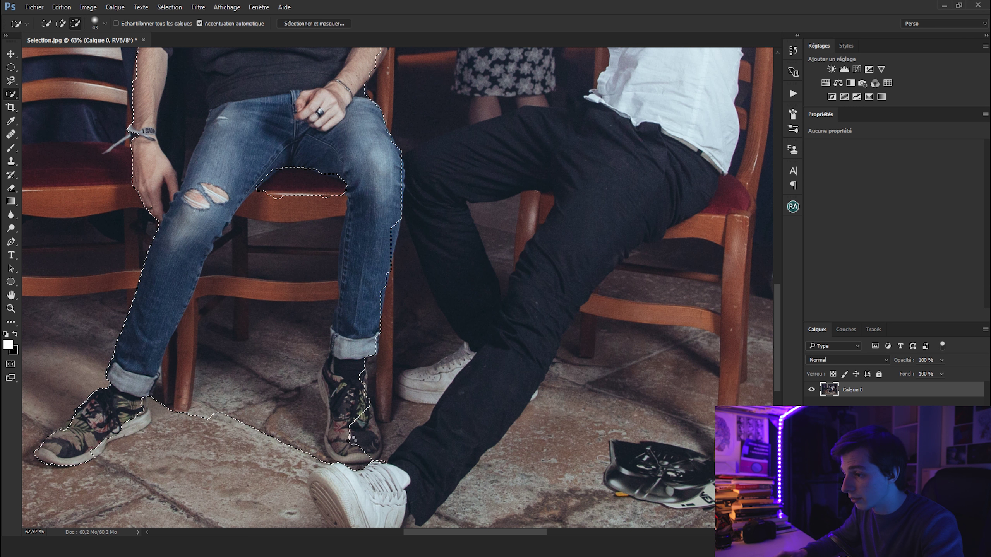
pyautogui.moveTo(349, 428); pyautogui.dragTo(361, 423)
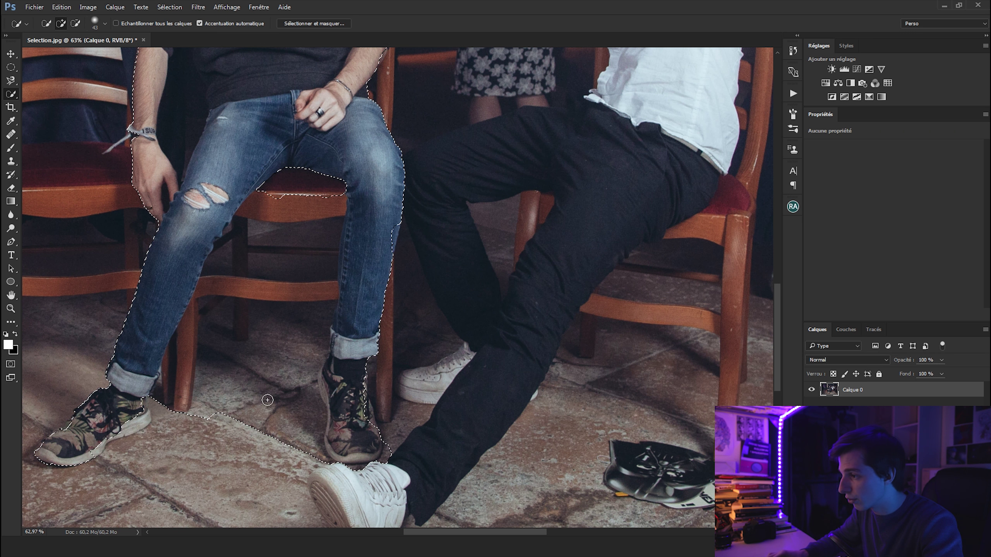
pyautogui.scroll(-3, 268, 393)
pyautogui.moveTo(218, 357); pyautogui.dragTo(262, 268)
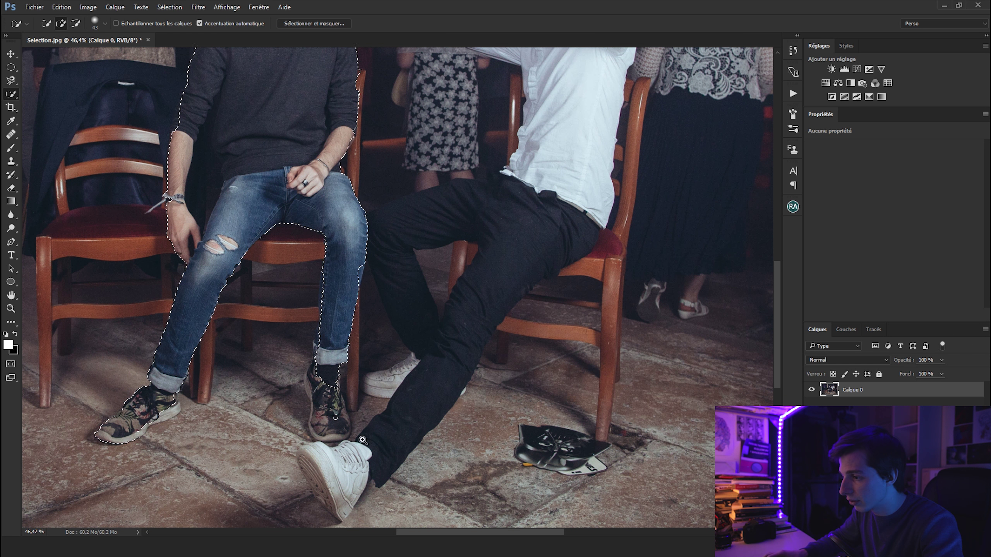
# Step: Trim the selection back at the shoe heel in subtract mode
pyautogui.scroll(-2, 327, 346)
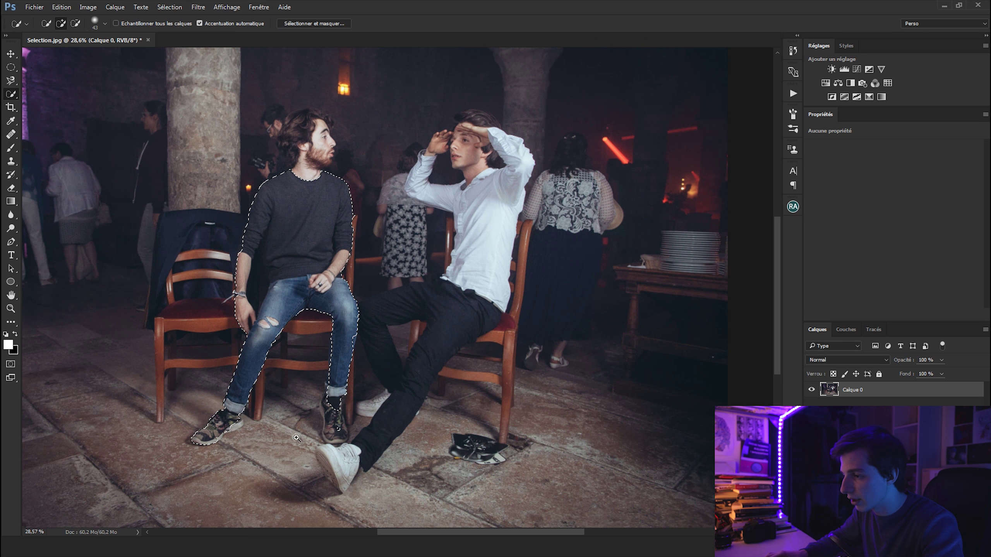
pyautogui.scroll(1, 273, 394)
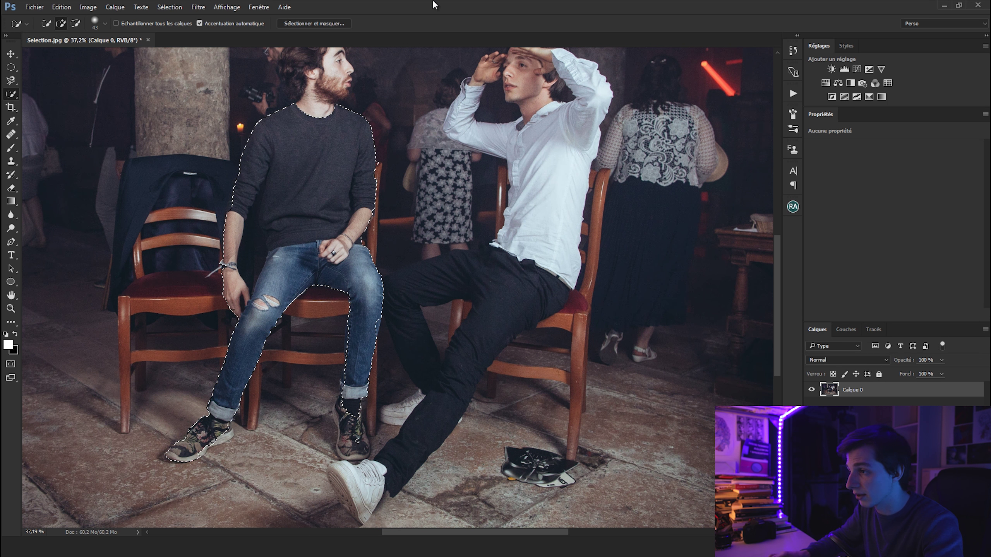
pyautogui.scroll(1, 375, 332)
pyautogui.moveTo(358, 325); pyautogui.dragTo(370, 271)
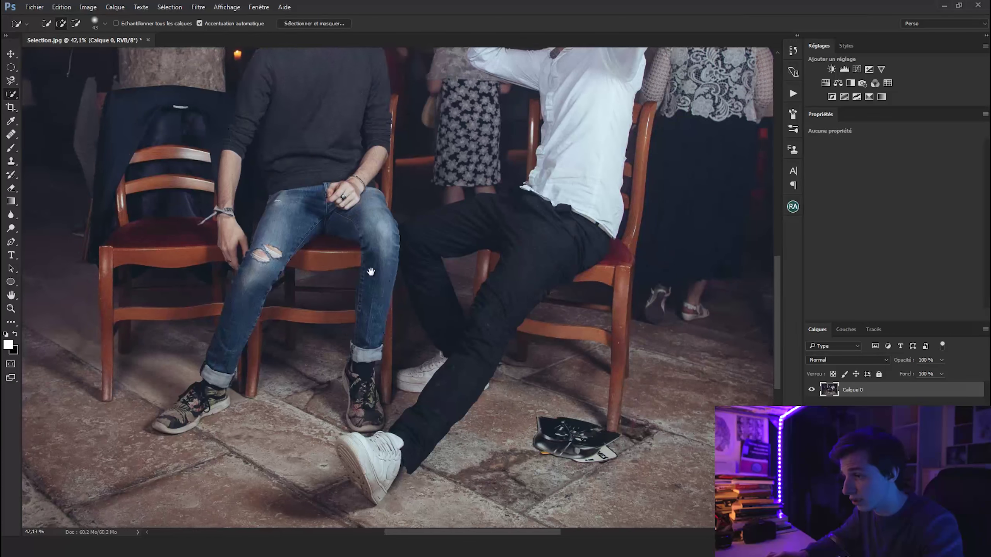
pyautogui.scroll(1, 371, 272)
pyautogui.scroll(1, 371, 271)
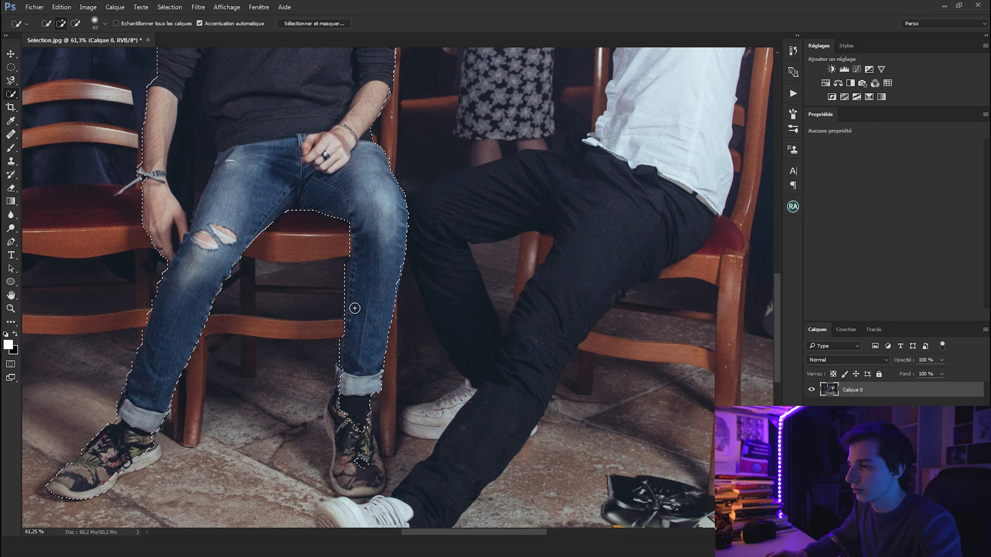
pyautogui.scroll(-3, 371, 321)
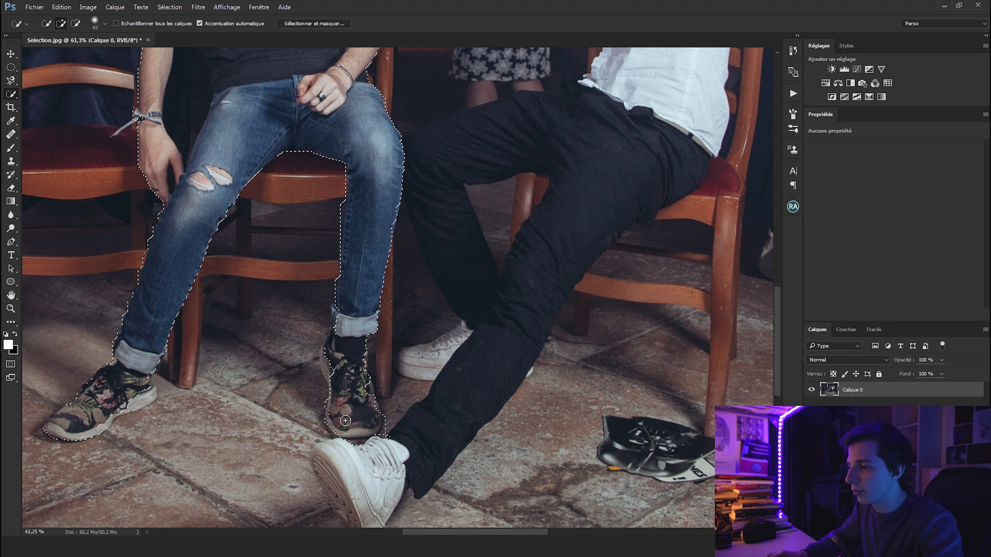
pyautogui.keyDown('alt'); pyautogui.click(387, 447); pyautogui.keyUp('alt')
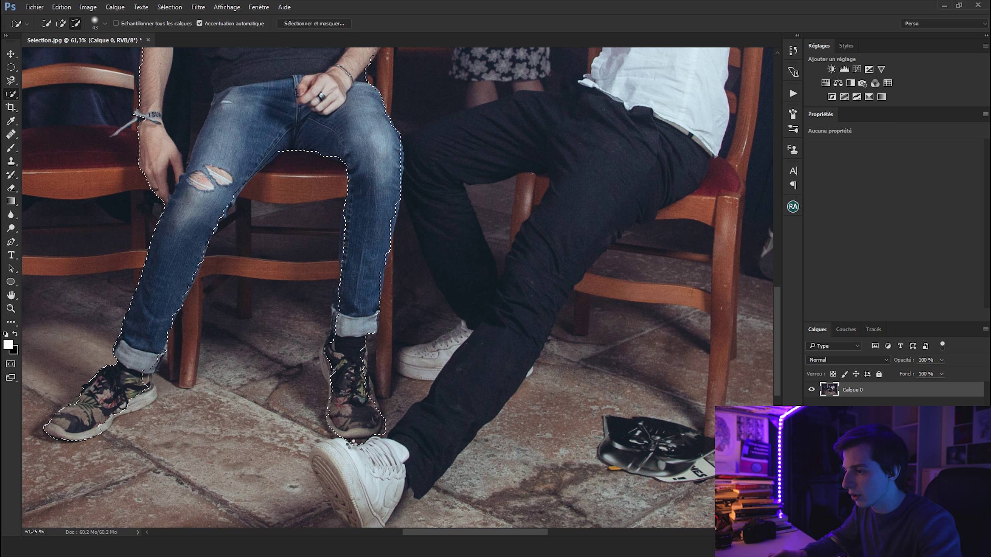
pyautogui.keyDown('alt'); pyautogui.click(357, 441); pyautogui.keyUp('alt')
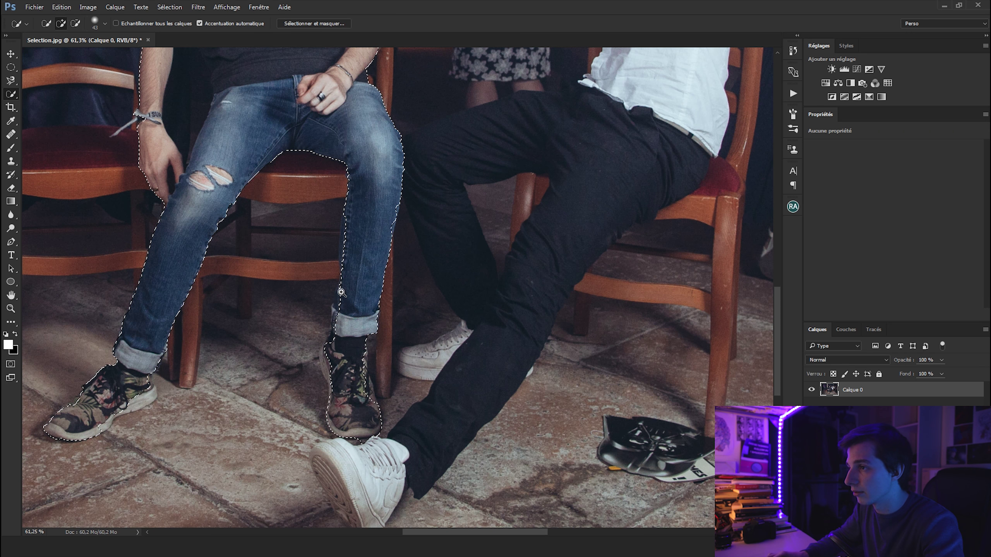
pyautogui.scroll(-5, 361, 341)
pyautogui.scroll(-1, 360, 341)
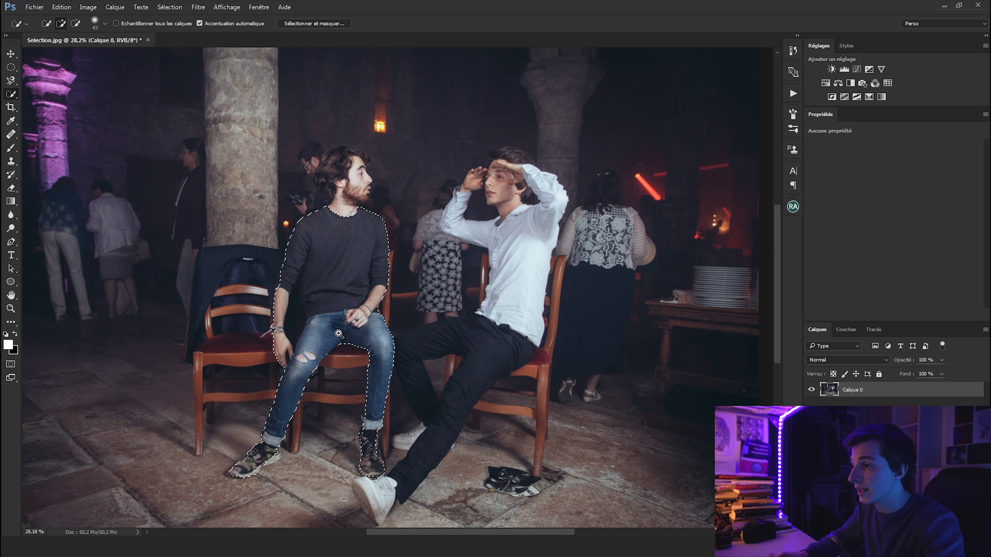
pyautogui.scroll(2, 360, 340)
# Step: Extend the selection up over the neck, beard, face and top of the hair
pyautogui.moveTo(340, 234); pyautogui.dragTo(340, 191)
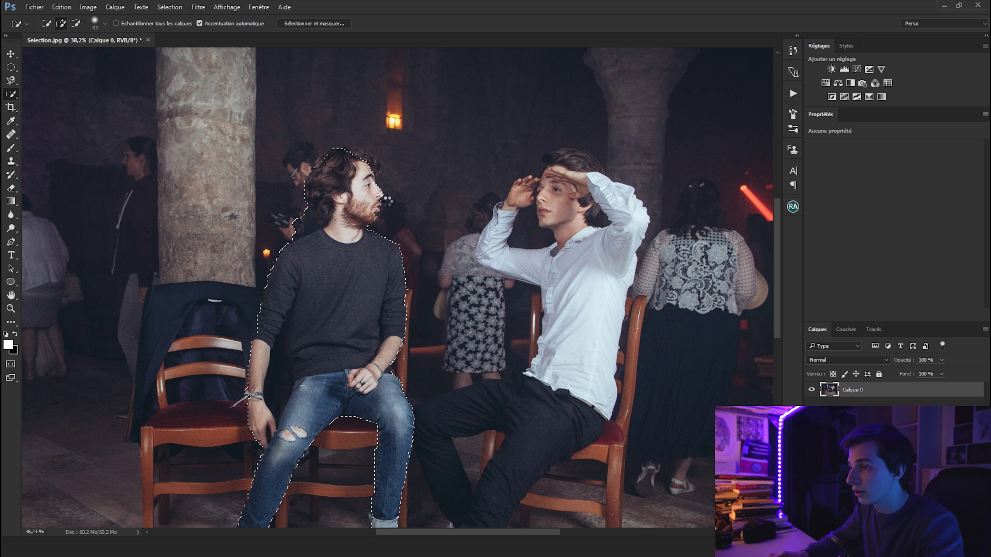
pyautogui.scroll(6, 379, 183)
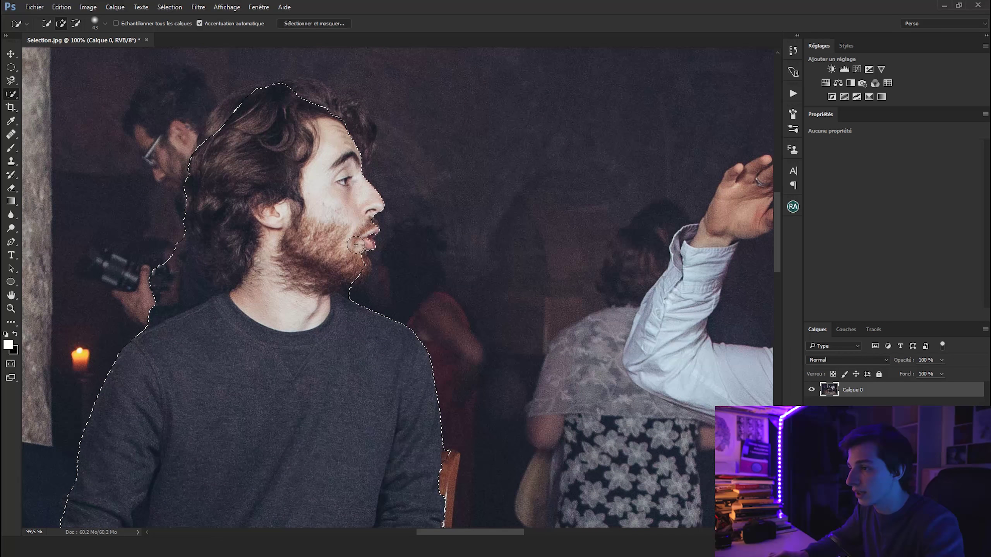
pyautogui.moveTo(366, 237); pyautogui.dragTo(357, 248)
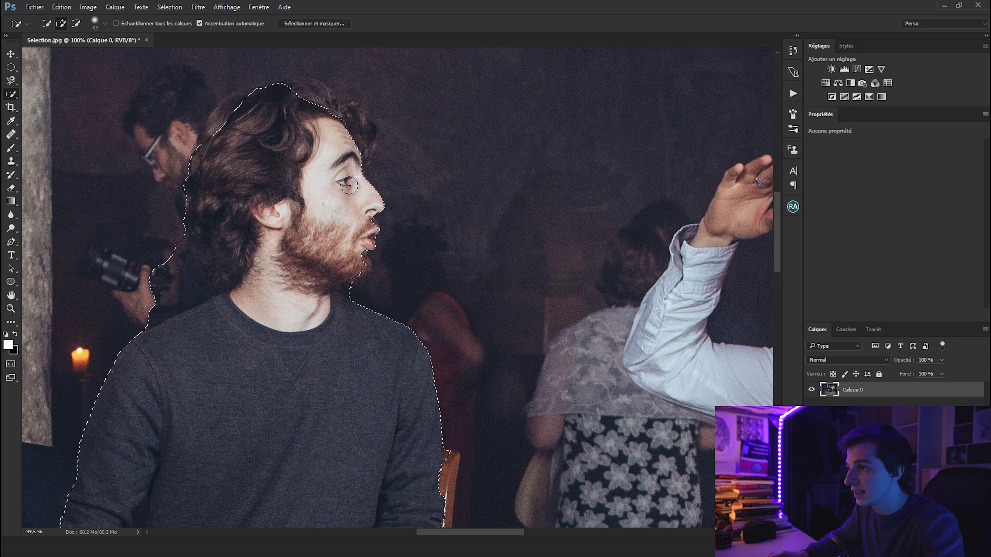
pyautogui.moveTo(339, 117); pyautogui.dragTo(309, 97)
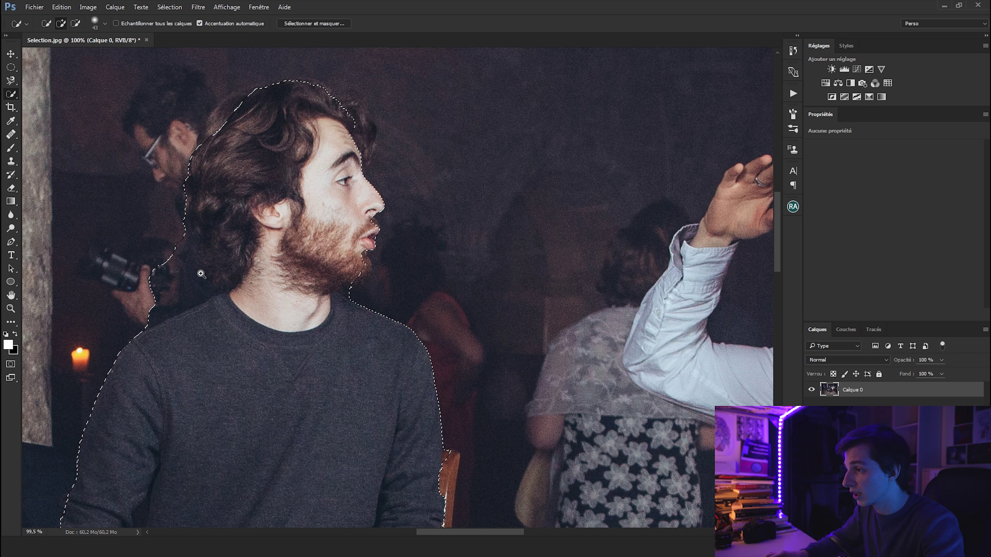
pyautogui.scroll(-1, 201, 273)
# Step: Remove the background hand and camera near his neck from the selection
pyautogui.moveTo(170, 260); pyautogui.dragTo(182, 281)
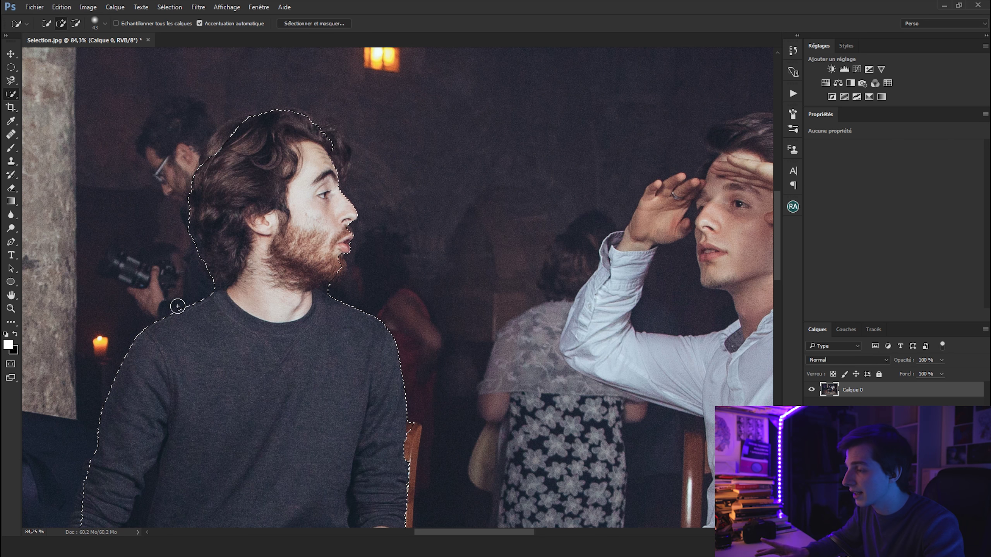
pyautogui.scroll(-2, 330, 315)
pyautogui.scroll(2, 285, 233)
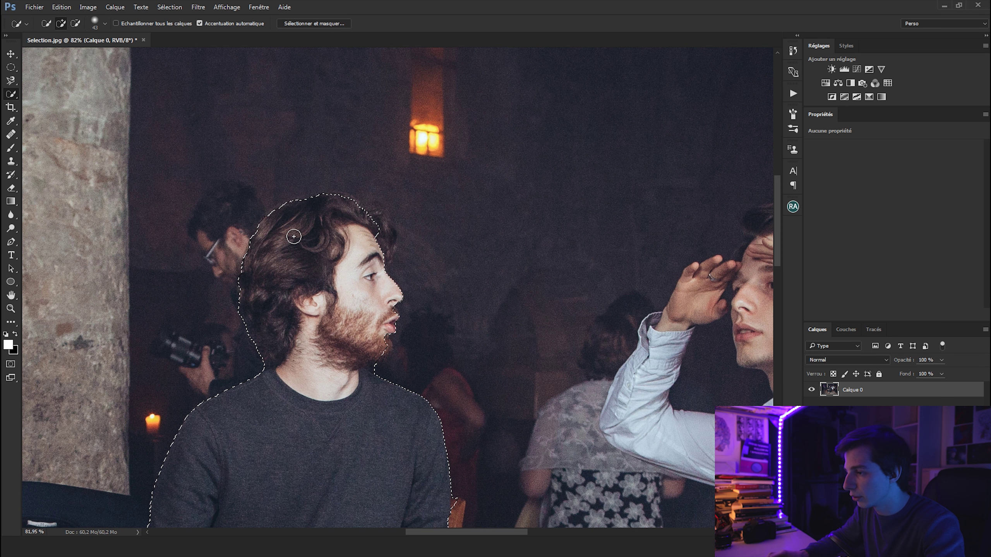
pyautogui.scroll(-2, 249, 358)
pyautogui.scroll(-1, 250, 358)
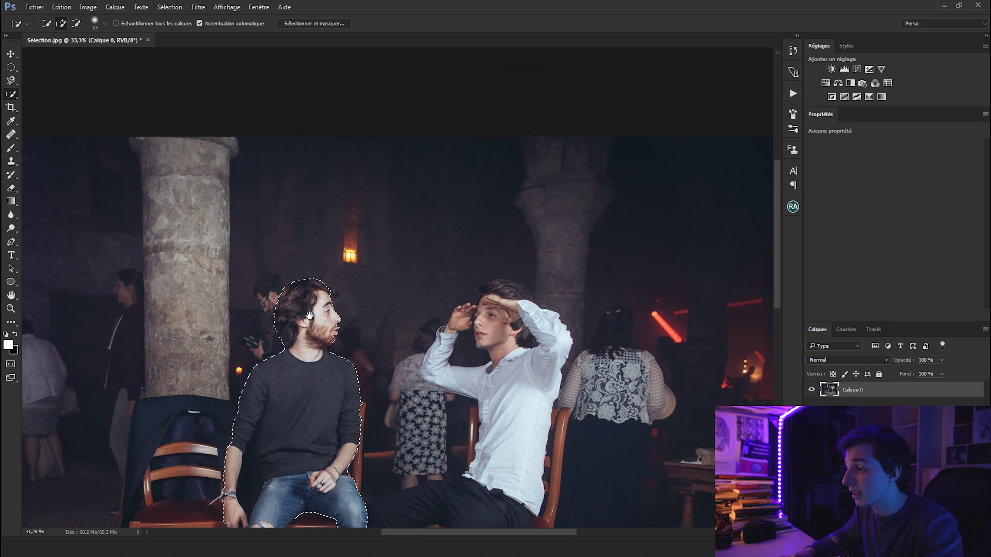
pyautogui.scroll(1, 296, 367)
pyautogui.scroll(1, 306, 370)
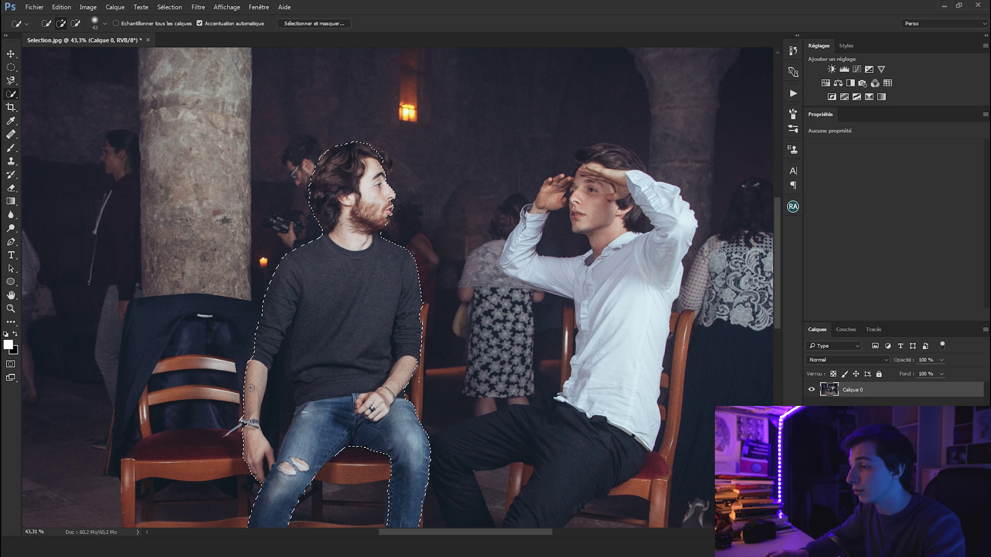
pyautogui.scroll(2, 263, 359)
pyautogui.scroll(2, 261, 357)
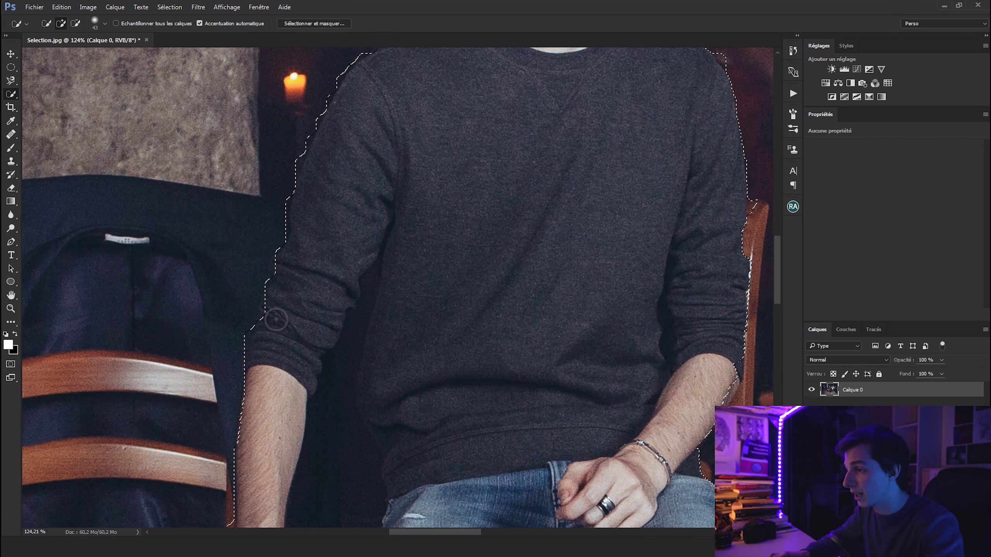
# Step: Cut the gap between arm and leg out of the selection and re-add the sweater beside it
pyautogui.scroll(-3, 280, 311)
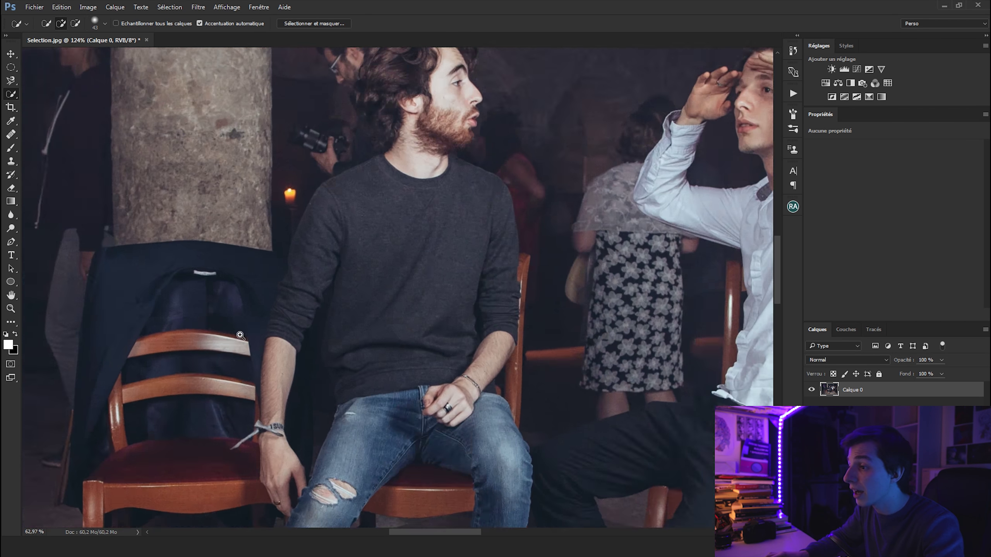
pyautogui.scroll(-2, 240, 338)
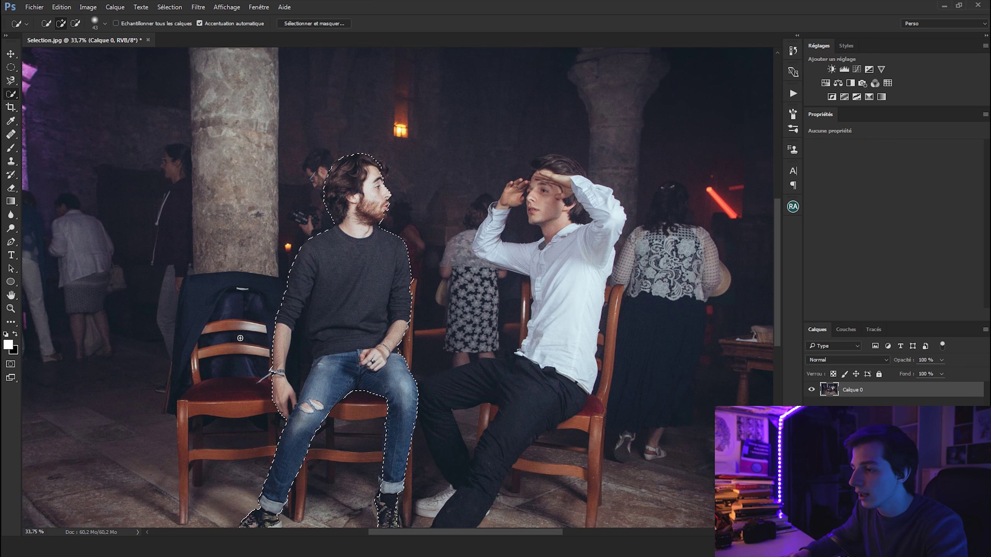
pyautogui.scroll(2, 287, 359)
pyautogui.keyDown('alt'); pyautogui.click(313, 381); pyautogui.keyUp('alt')
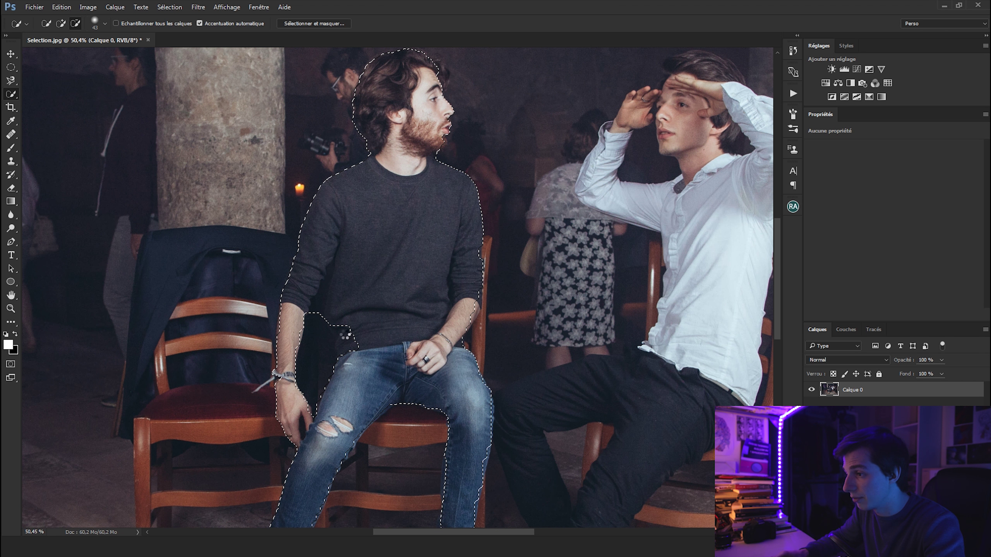
pyautogui.click(346, 328)
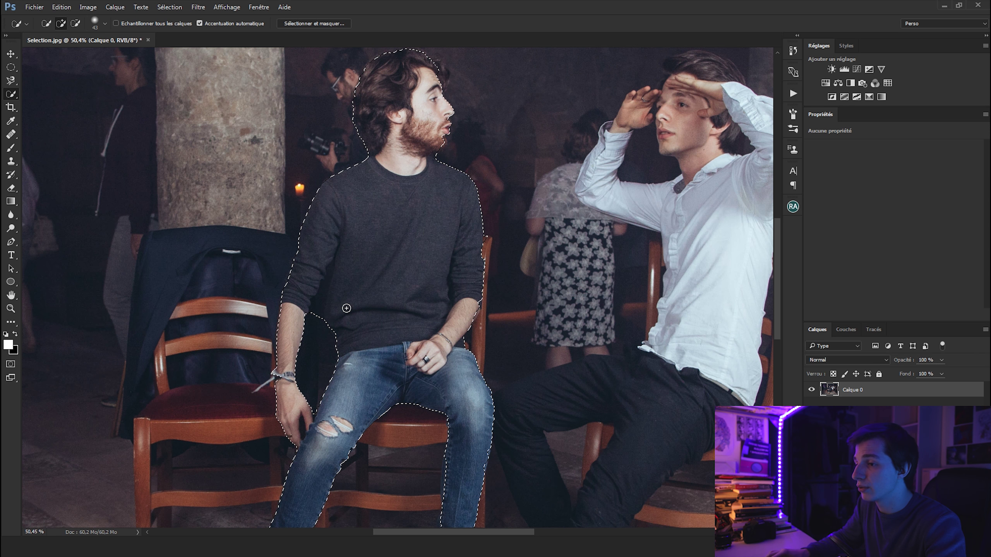
# Step: Add the left shoe's white sole and tighten the selection around the legs and shoes
pyautogui.scroll(-2, 324, 306)
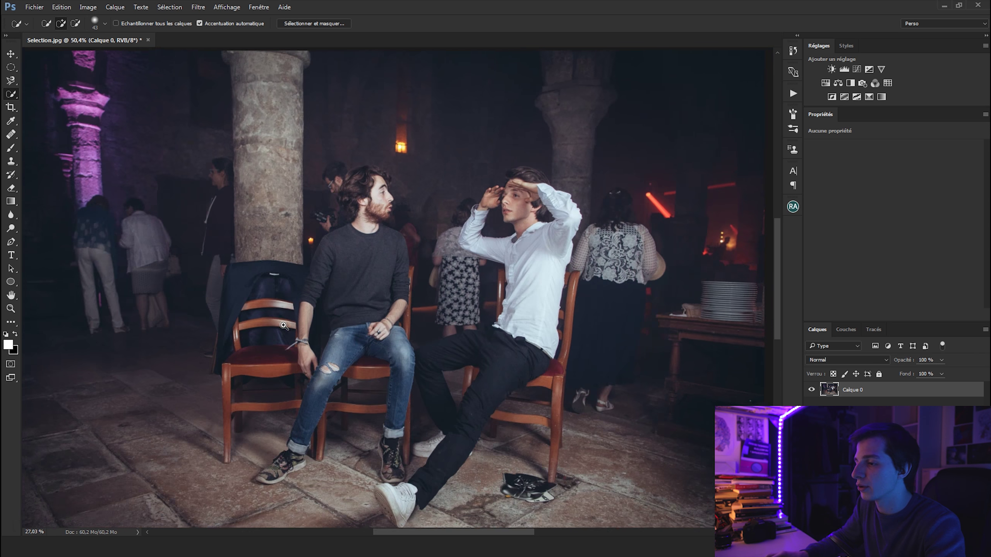
pyautogui.scroll(2, 291, 437)
pyautogui.scroll(4, 292, 437)
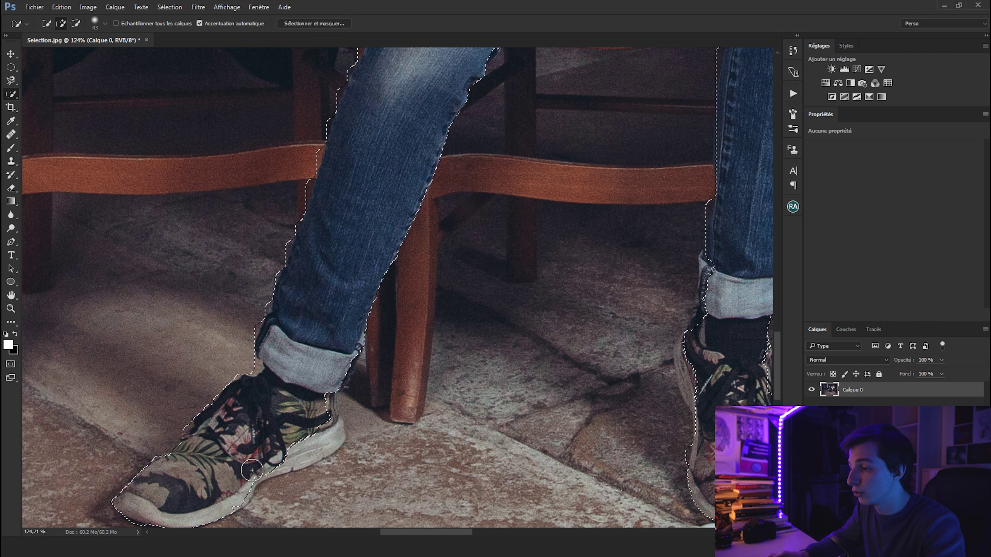
pyautogui.moveTo(273, 459); pyautogui.dragTo(329, 423)
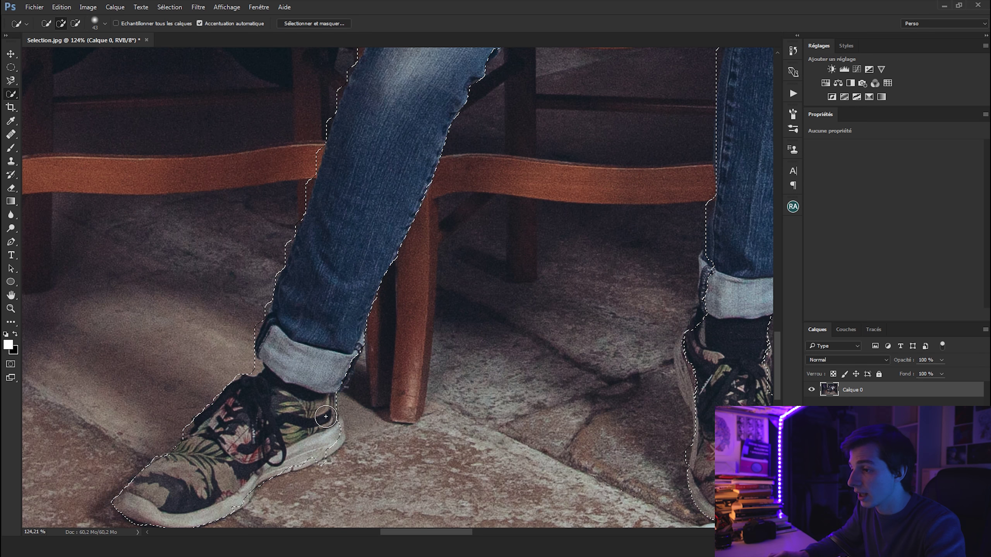
pyautogui.click(325, 366)
pyautogui.scroll(-2, 325, 366)
pyautogui.scroll(-1, 331, 335)
pyautogui.scroll(-1, 346, 172)
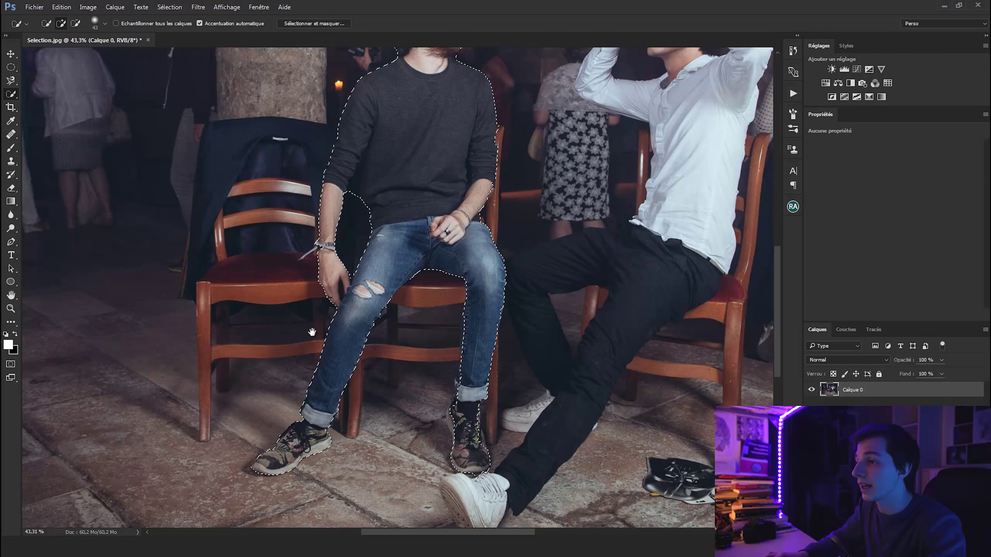
pyautogui.scroll(4, 366, 164)
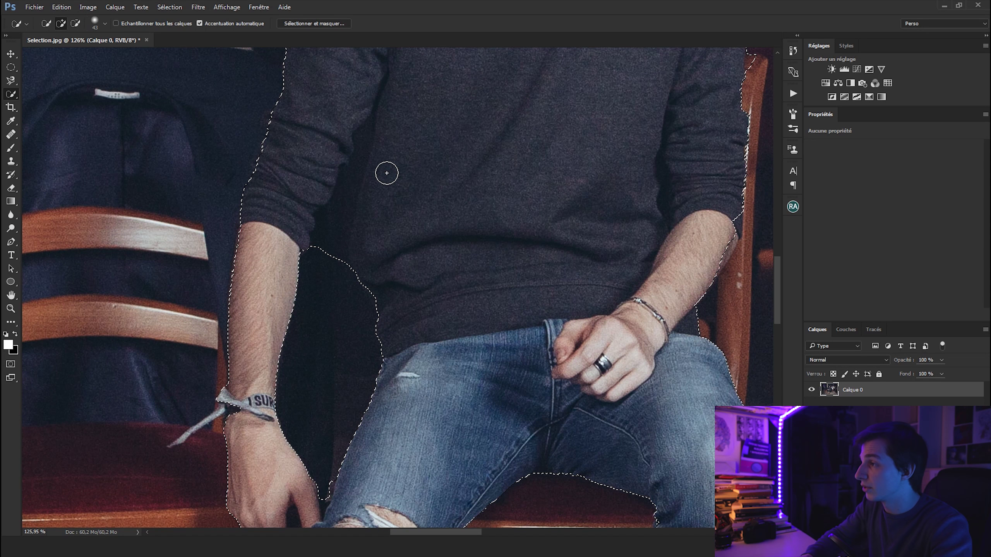
pyautogui.click(10, 81)
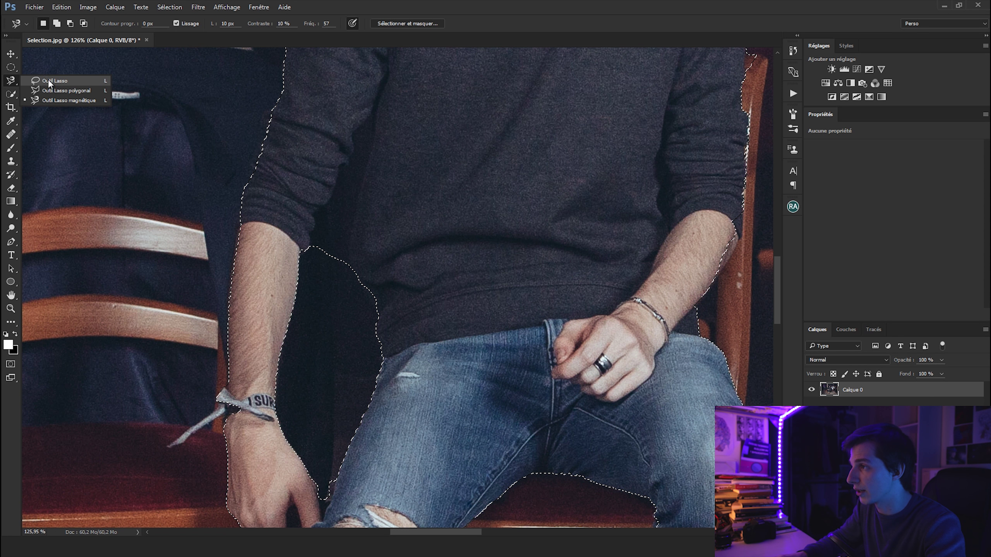
# Step: Exclude the dark gap inside the left arm with a Lasso loop, then refine that edge with Quick Selection
pyautogui.click(50, 81)
pyautogui.moveTo(343, 226); pyautogui.dragTo(347, 325)
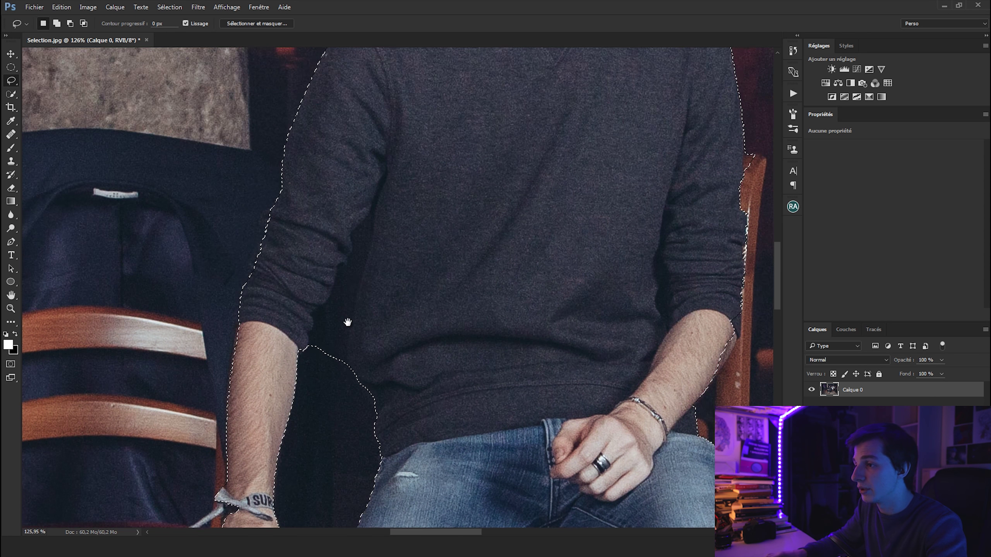
pyautogui.moveTo(306, 351); pyautogui.dragTo(317, 326)
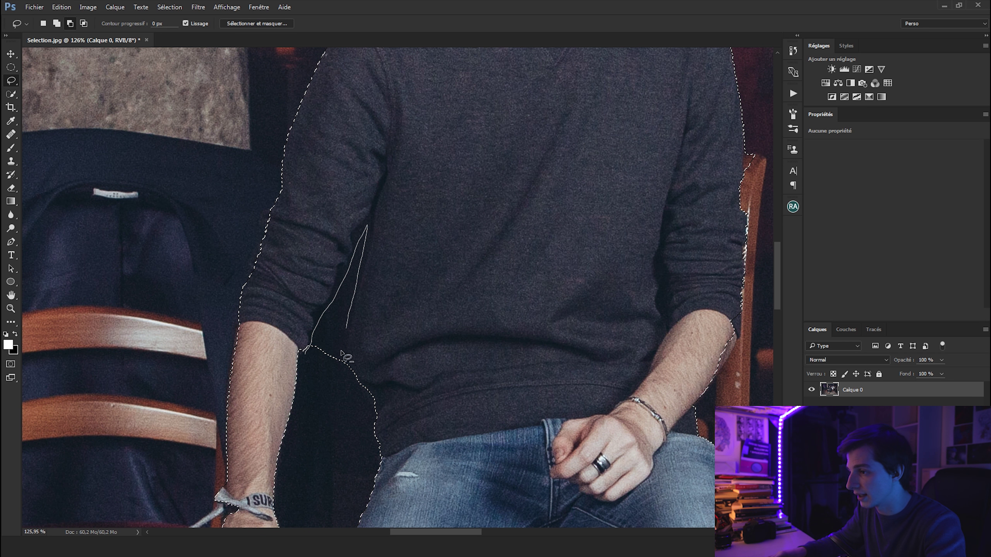
pyautogui.moveTo(308, 360); pyautogui.dragTo(307, 353)
pyautogui.scroll(-3, 412, 425)
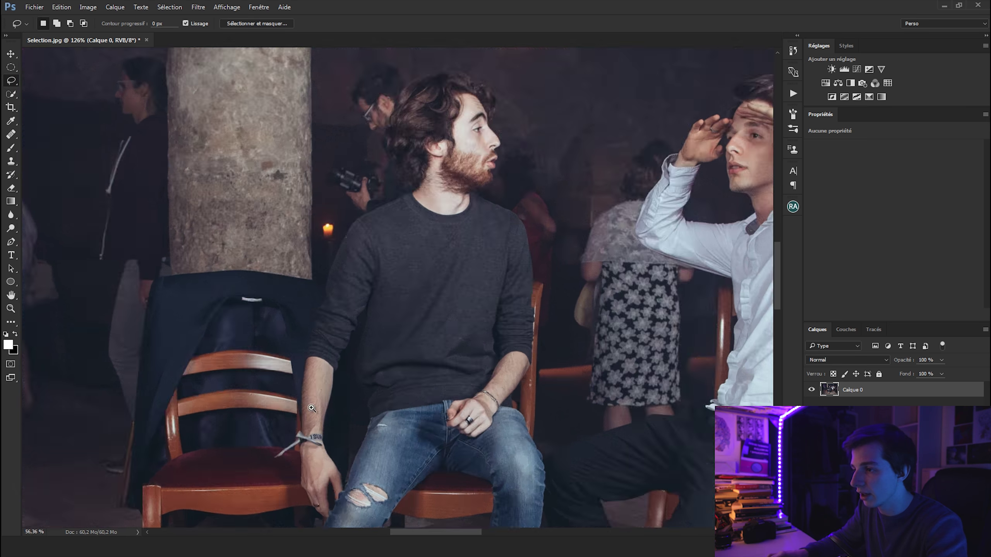
pyautogui.scroll(-2, 412, 425)
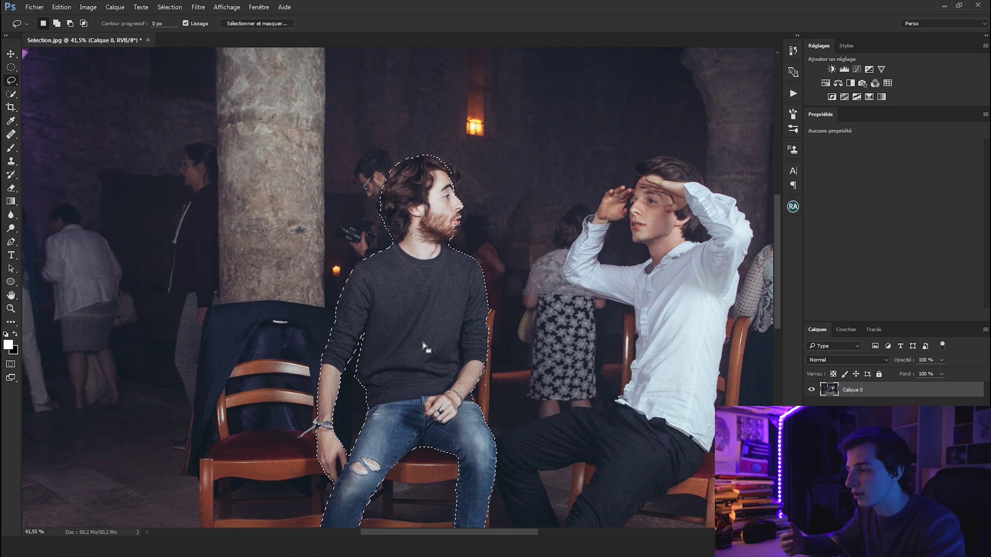
pyautogui.press('w')
pyautogui.scroll(5, 347, 358)
pyautogui.moveTo(375, 363)
pyautogui.mouseDown()
pyautogui.moveTo(354, 387)
pyautogui.moveTo(354, 407)
pyautogui.mouseUp()
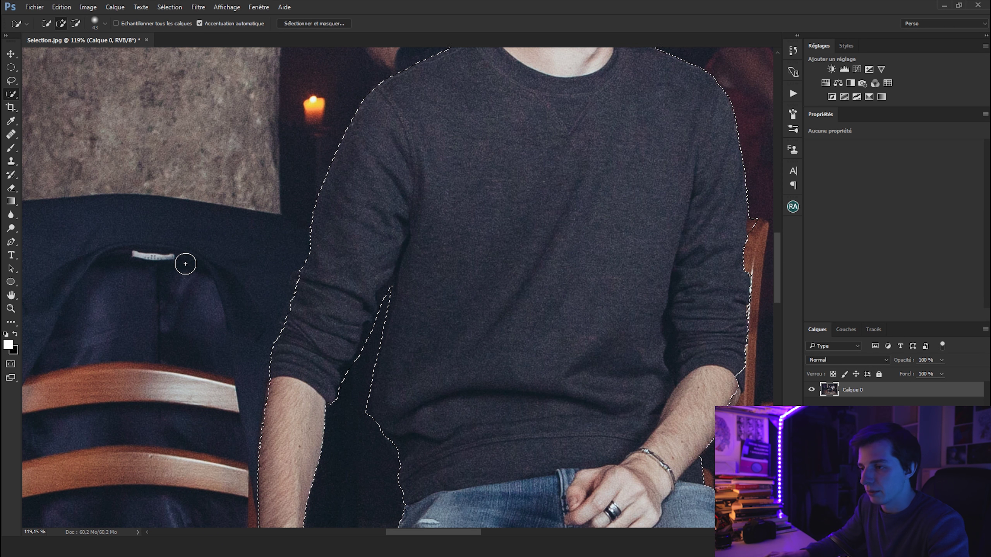
pyautogui.scroll(-8, 211, 282)
pyautogui.scroll(2, 350, 300)
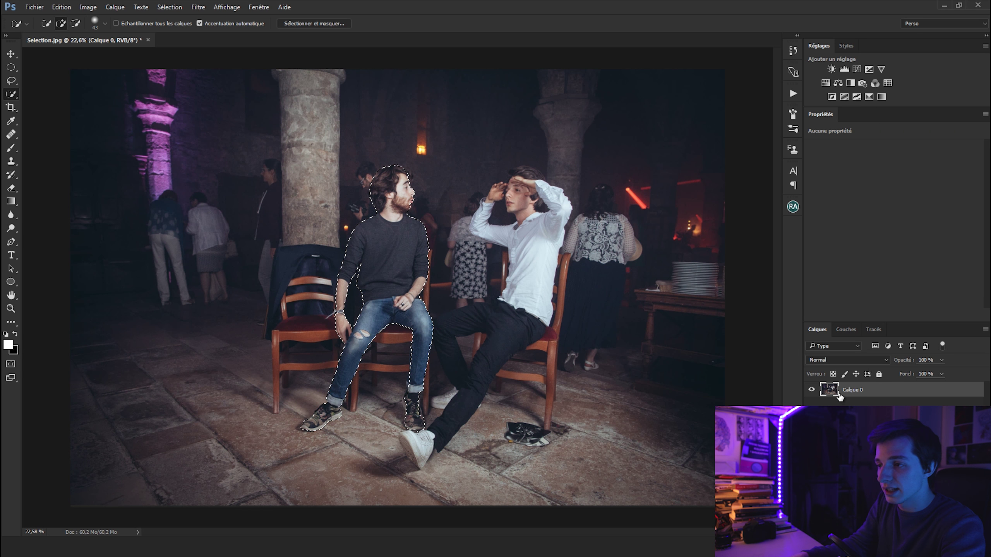
# Step: Copy the selected man onto a new layer, Calque 1, and hide the original Calque 0
pyautogui.hotkey('ctrl', 'j')
pyautogui.click(812, 404)
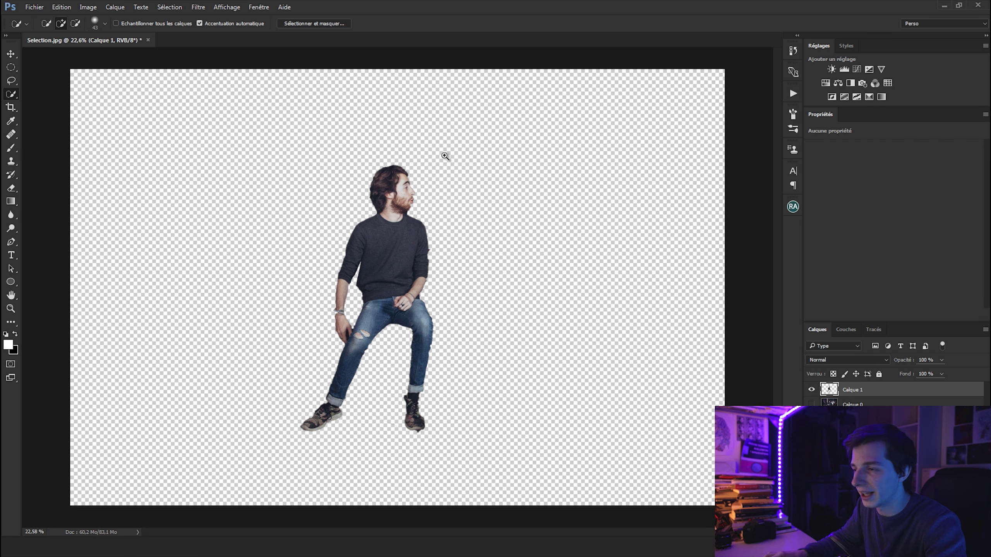
pyautogui.scroll(1, 445, 158)
pyautogui.scroll(1, 449, 206)
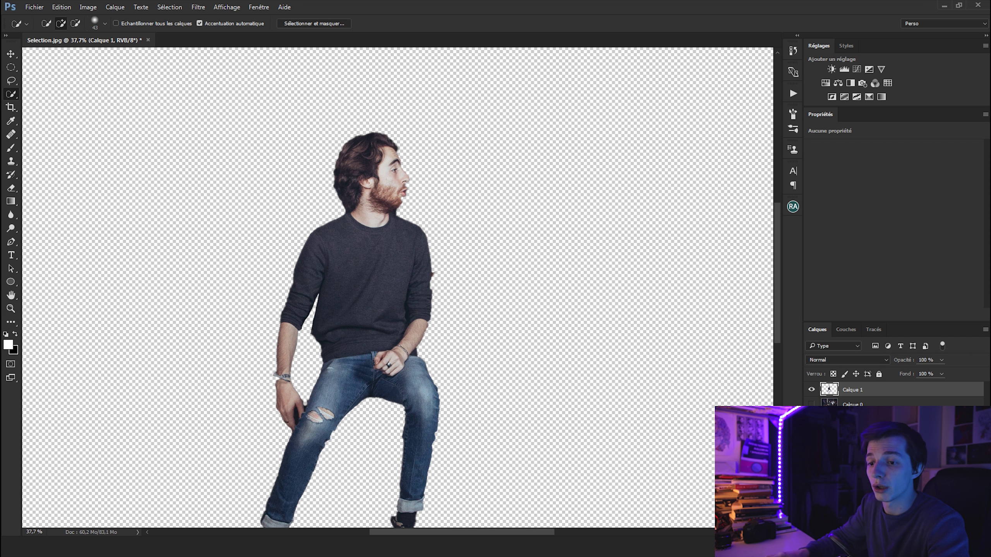
# Step: Check the cut-out against a black-filled Calque 2, then hide it and select Calque 1
pyautogui.hotkey('ctrl', 'shift', 'alt', 'n')
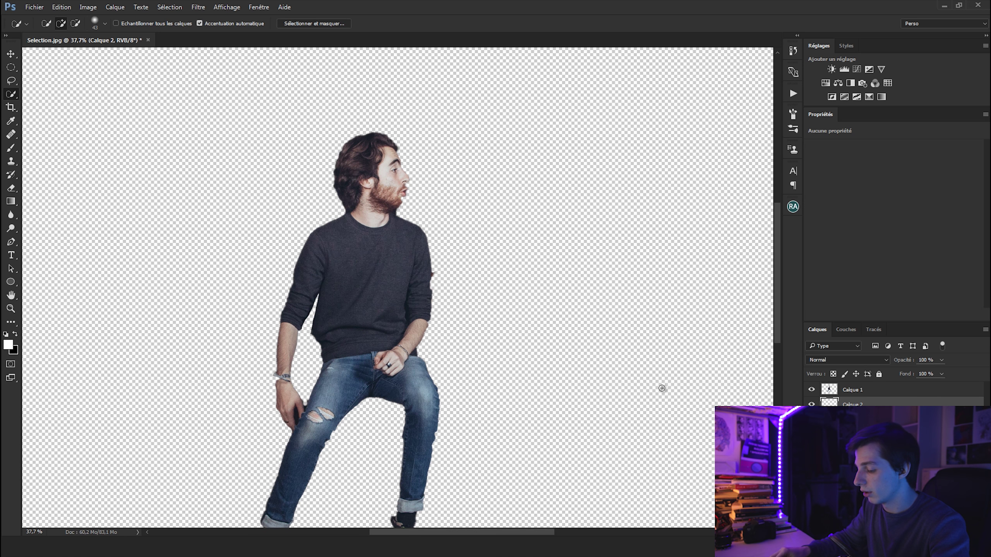
pyautogui.hotkey('alt', 'BackSpace')
pyautogui.moveTo(400, 240)
pyautogui.mouseDown()
pyautogui.moveTo(380, 238)
pyautogui.moveTo(517, 341)
pyautogui.mouseUp()
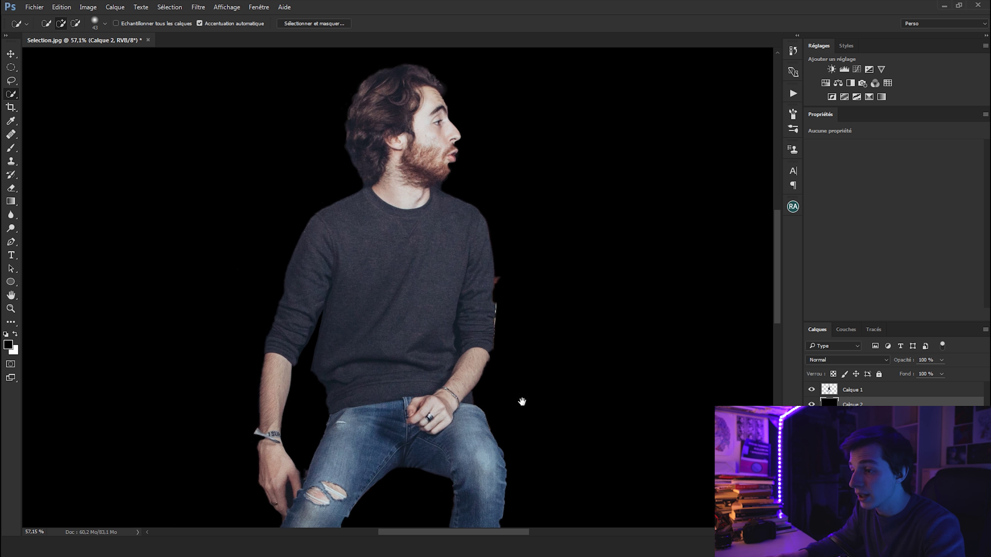
pyautogui.moveTo(522, 402); pyautogui.dragTo(525, 296)
pyautogui.scroll(-2, 496, 437)
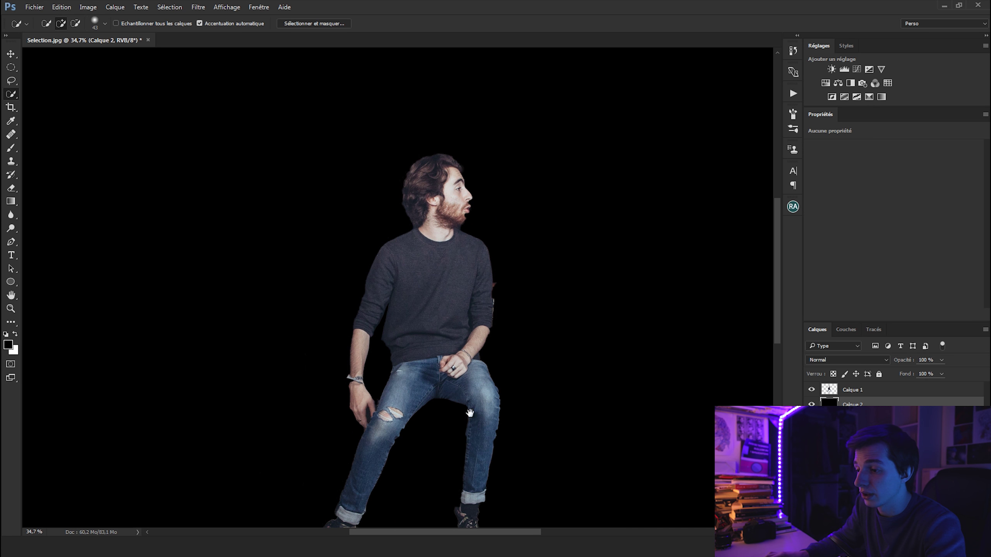
pyautogui.moveTo(458, 458); pyautogui.dragTo(464, 259)
pyautogui.scroll(3, 331, 373)
pyautogui.scroll(5, 343, 438)
pyautogui.moveTo(360, 266); pyautogui.dragTo(386, 416)
pyautogui.moveTo(357, 138); pyautogui.dragTo(376, 286)
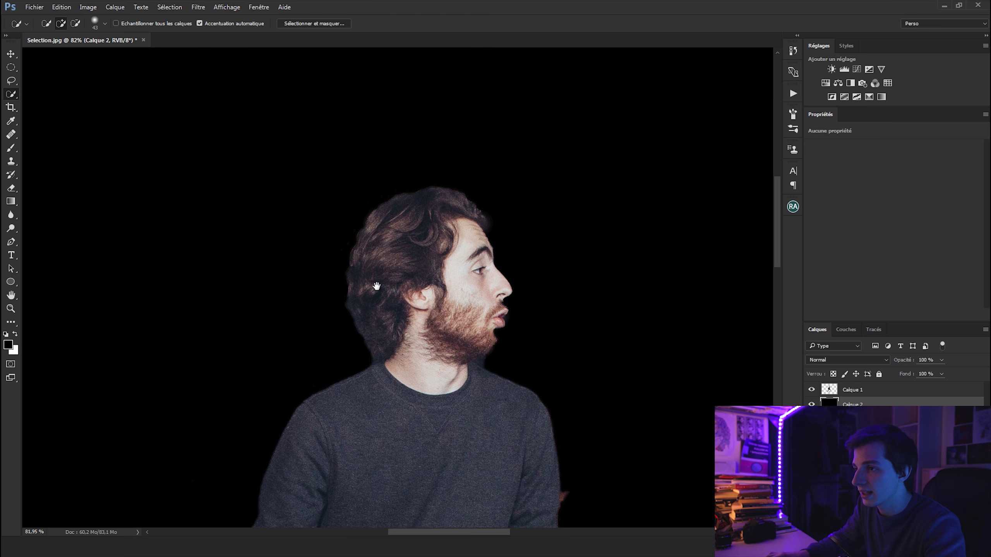
pyautogui.scroll(-2, 439, 209)
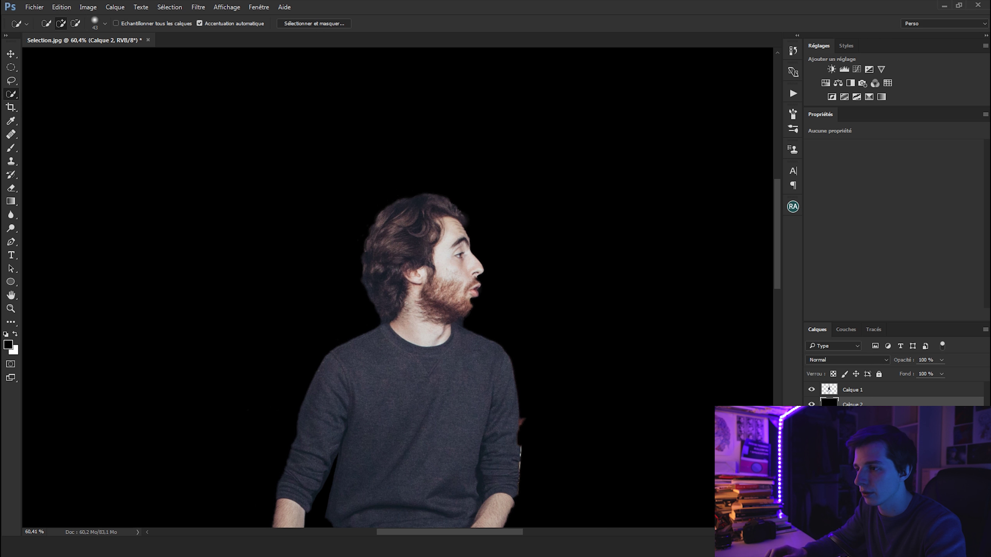
pyautogui.click(811, 404)
pyautogui.click(829, 390)
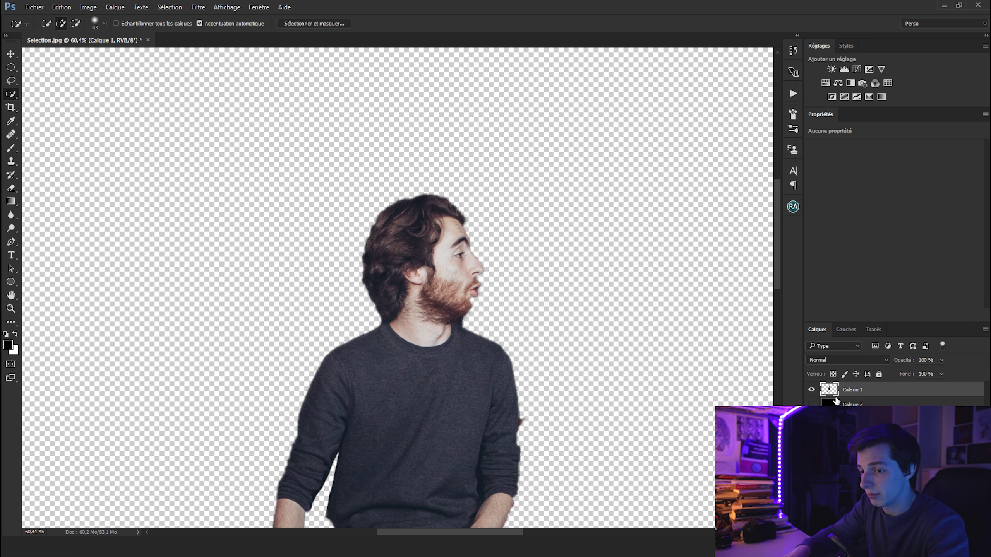
# Step: Load Calque 1's outline as a selection, then show and select the original Calque 0
pyautogui.click(811, 418)
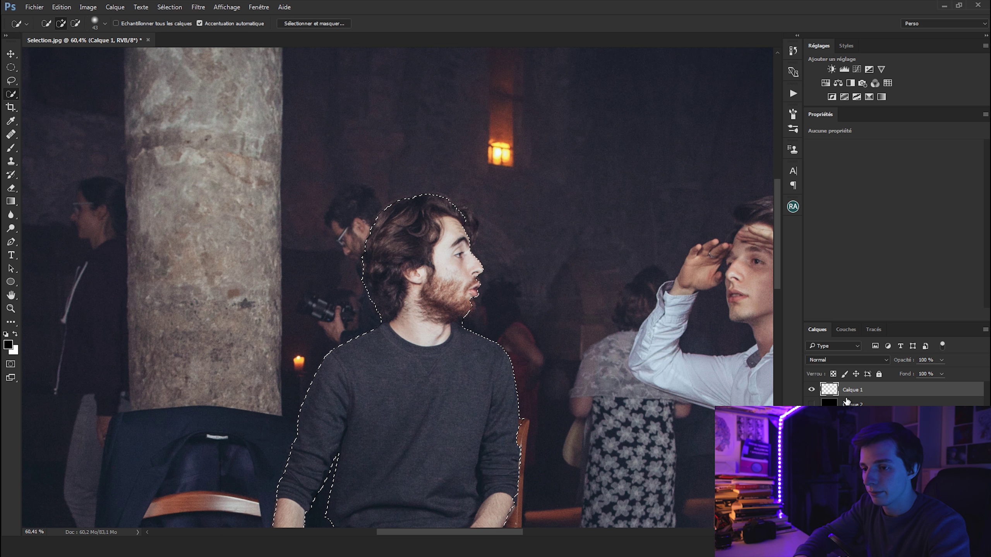
pyautogui.click(852, 419)
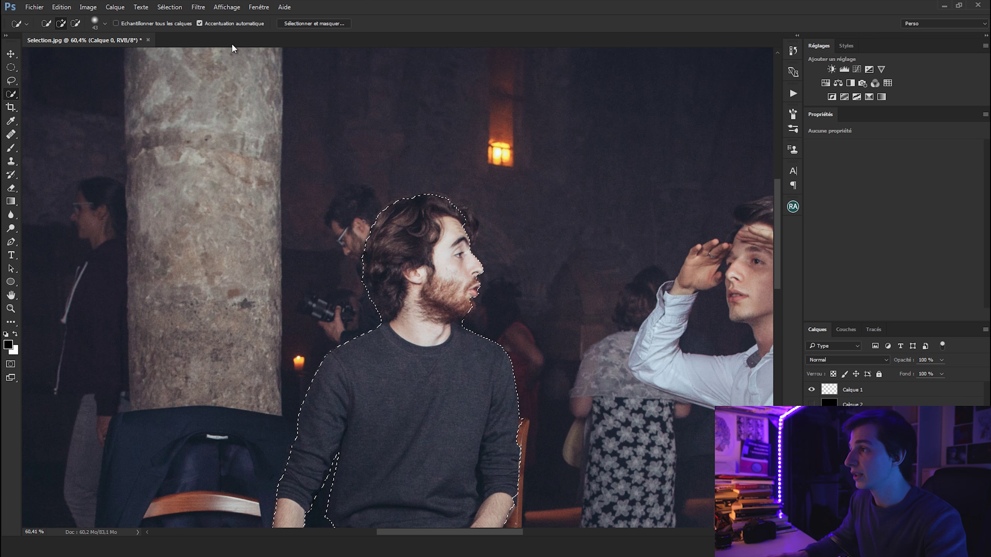
pyautogui.click(313, 23)
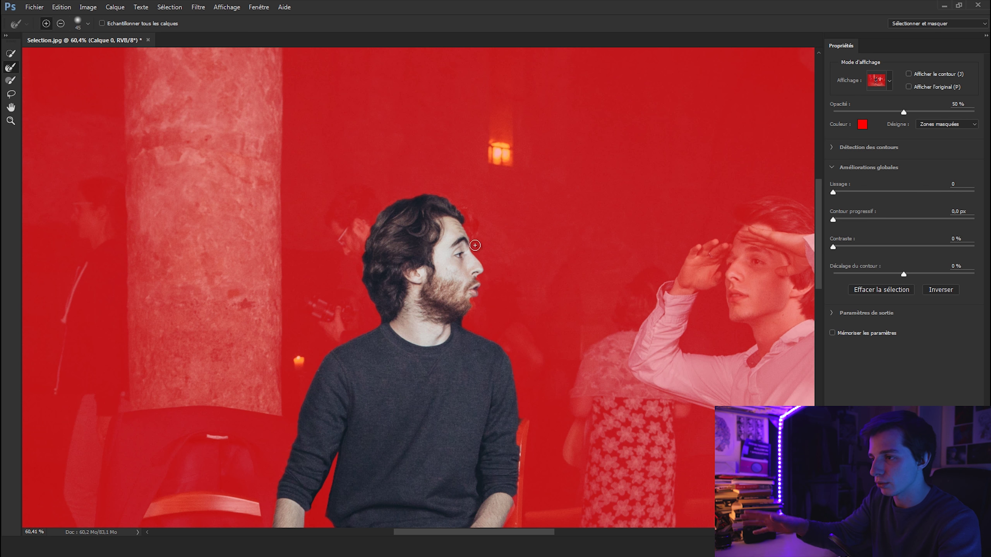
# Step: Refine the hair edge and brush extra area above and beside his head into the mask
pyautogui.moveTo(380, 319); pyautogui.dragTo(369, 291)
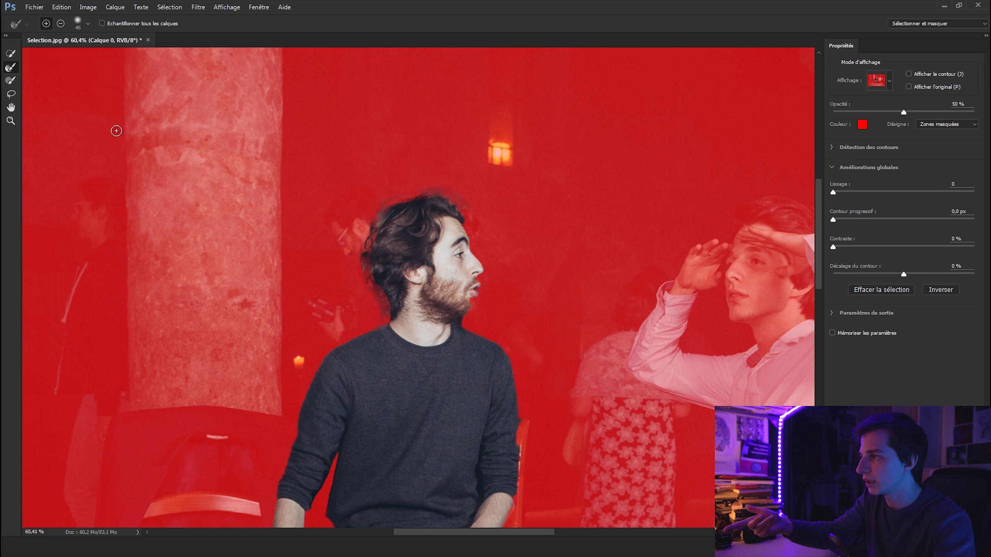
pyautogui.click(10, 81)
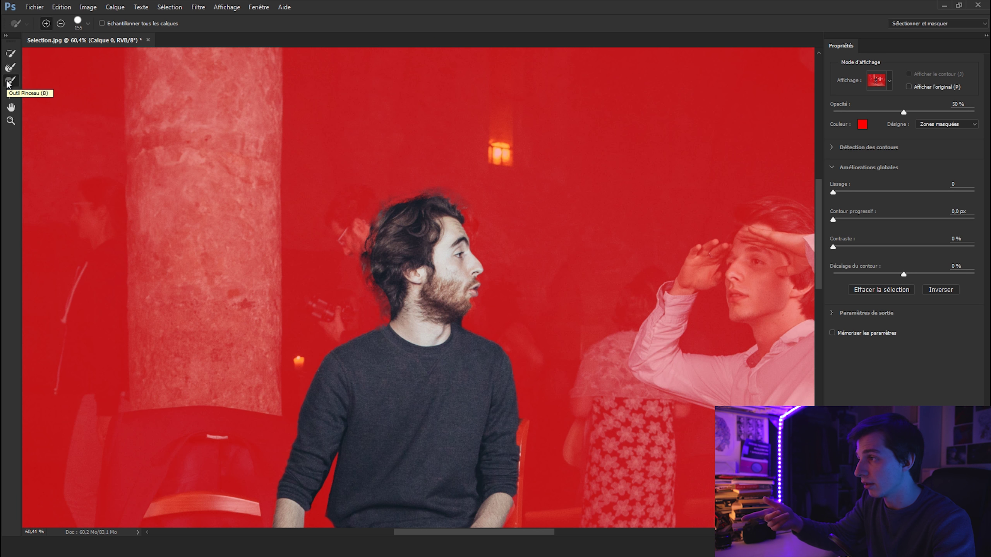
pyautogui.moveTo(494, 217); pyautogui.dragTo(369, 199)
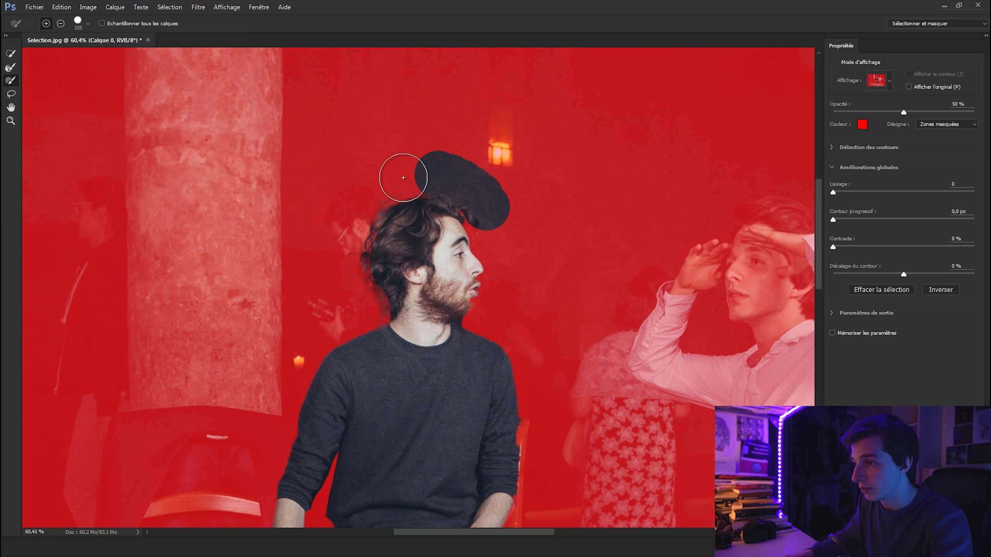
pyautogui.moveTo(349, 270); pyautogui.dragTo(358, 296)
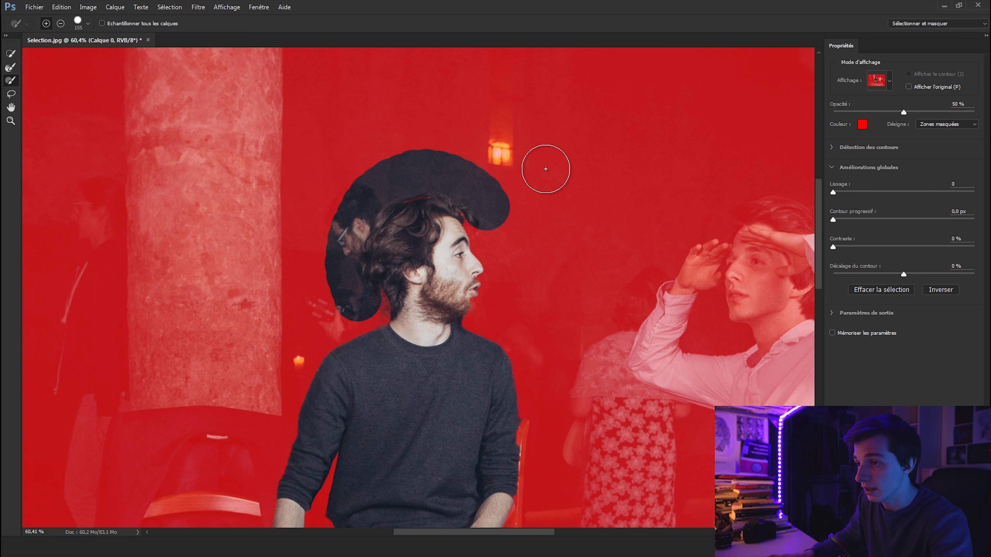
pyautogui.click(11, 54)
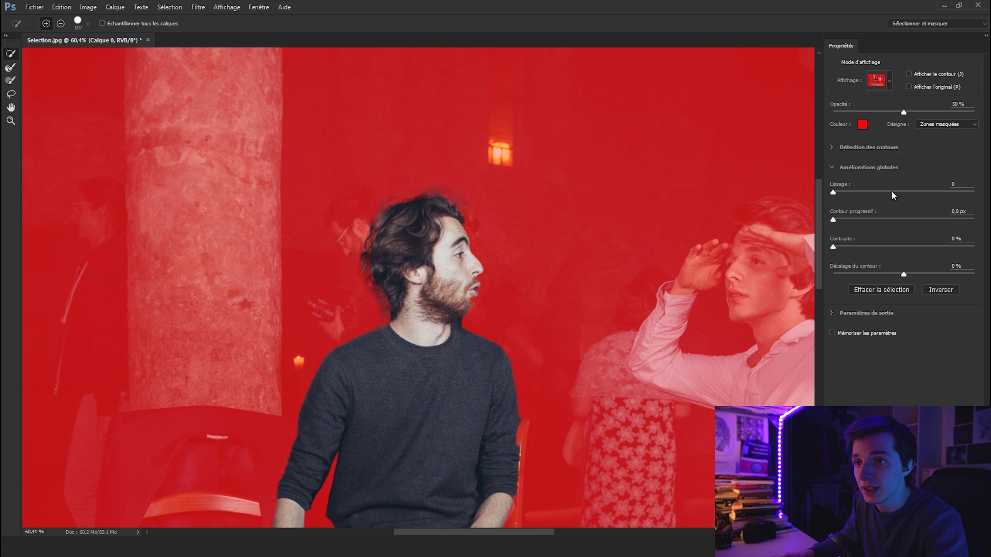
# Step: Keep the red overlay preview; set smoothing 4, feather 0.4 px, contrast 3%, edge shift -6%
pyautogui.click(888, 85)
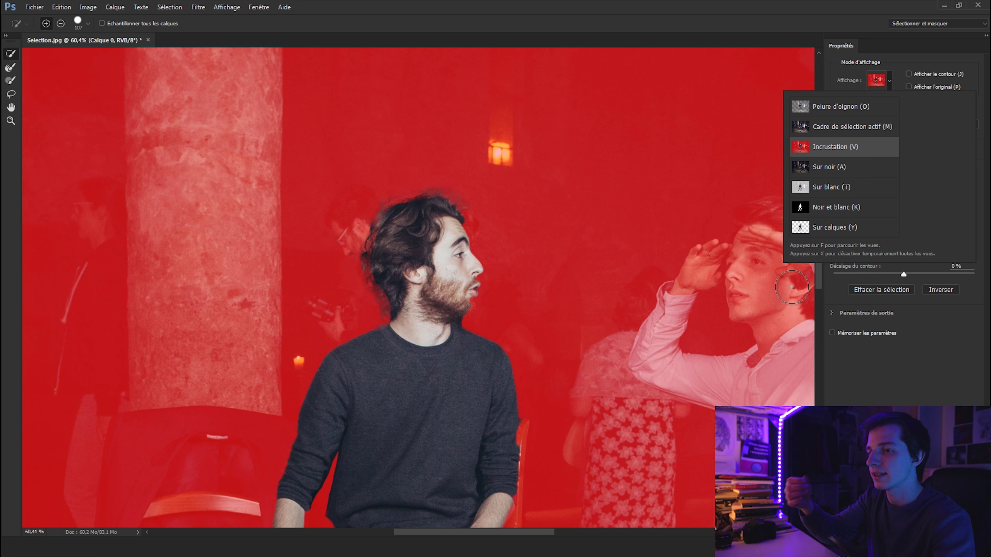
pyautogui.click(884, 84)
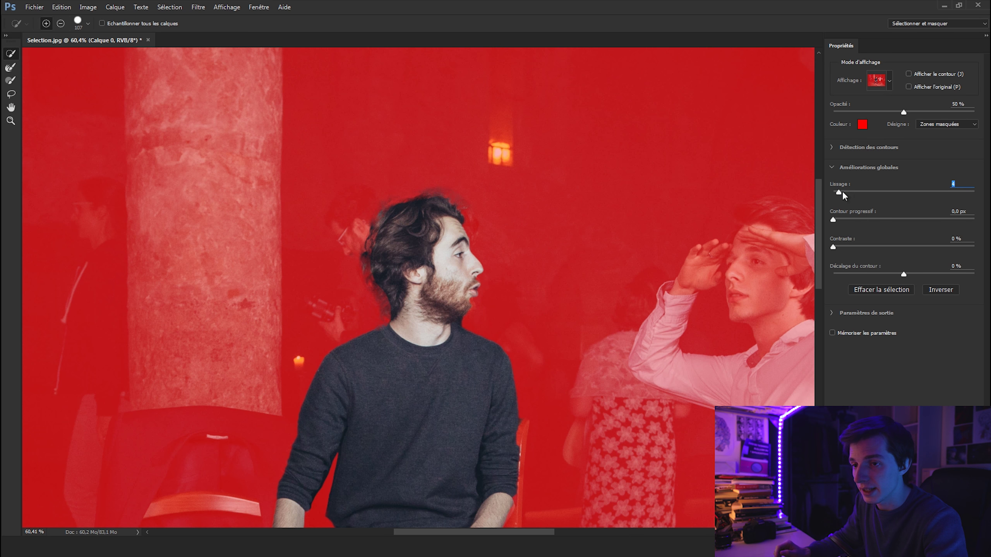
pyautogui.moveTo(835, 219); pyautogui.dragTo(838, 246)
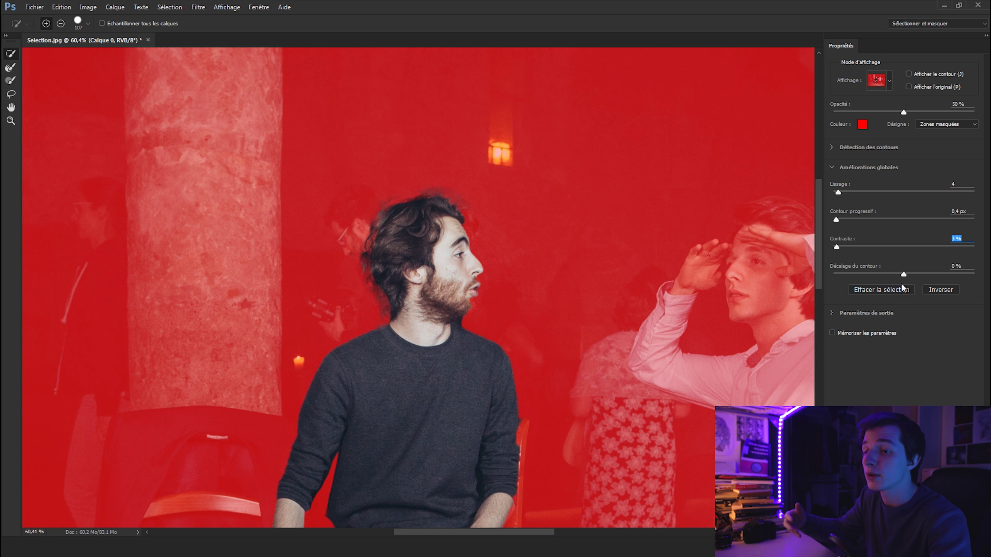
pyautogui.moveTo(903, 274); pyautogui.dragTo(900, 274)
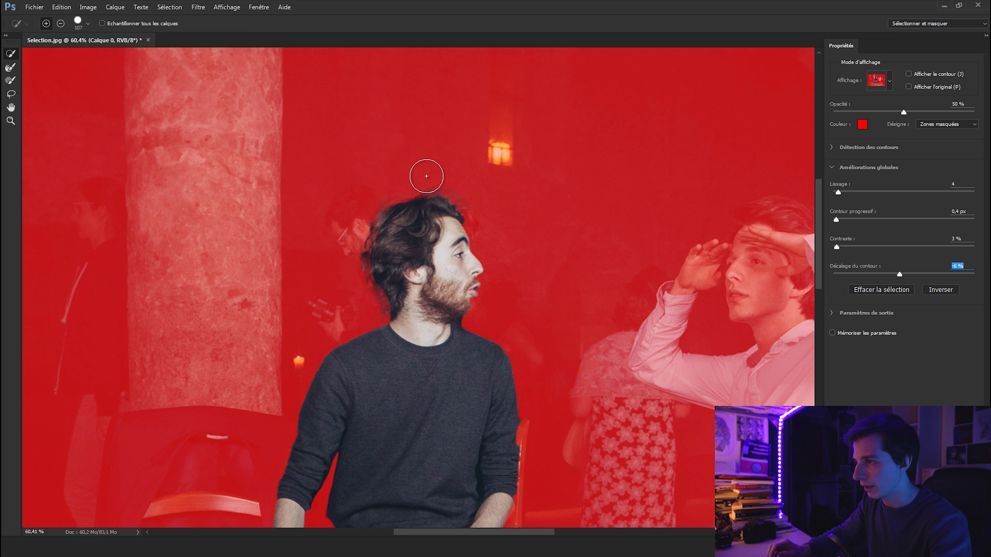
# Step: Touch up the edges with a size-56 Refine Edge brush and apply the refined selection
pyautogui.click(11, 79)
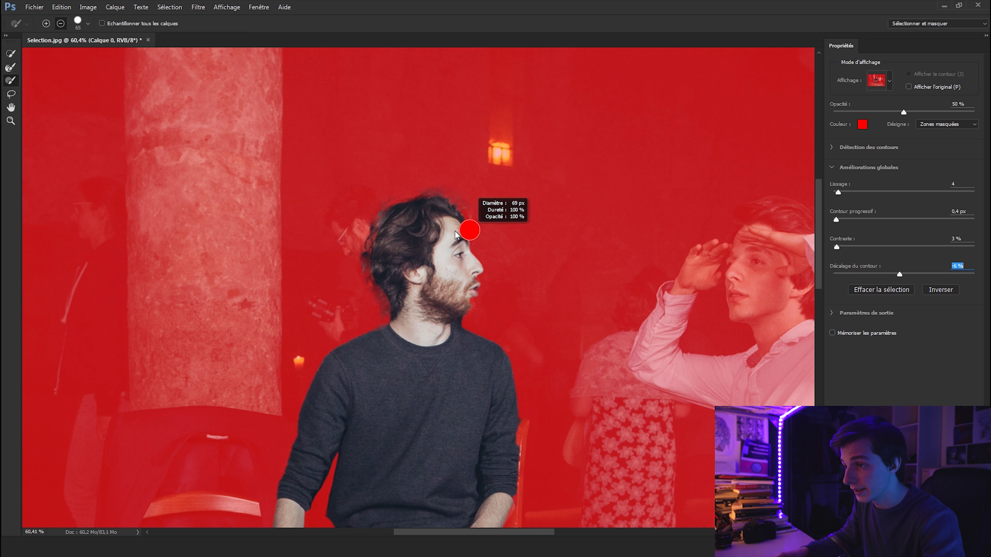
pyautogui.moveTo(455, 234); pyautogui.dragTo(447, 207)
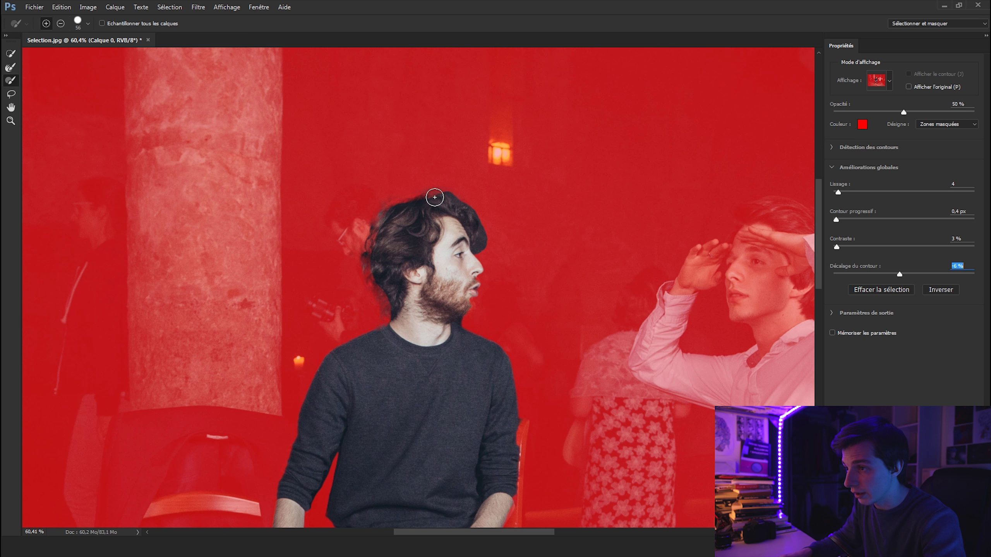
pyautogui.click(11, 53)
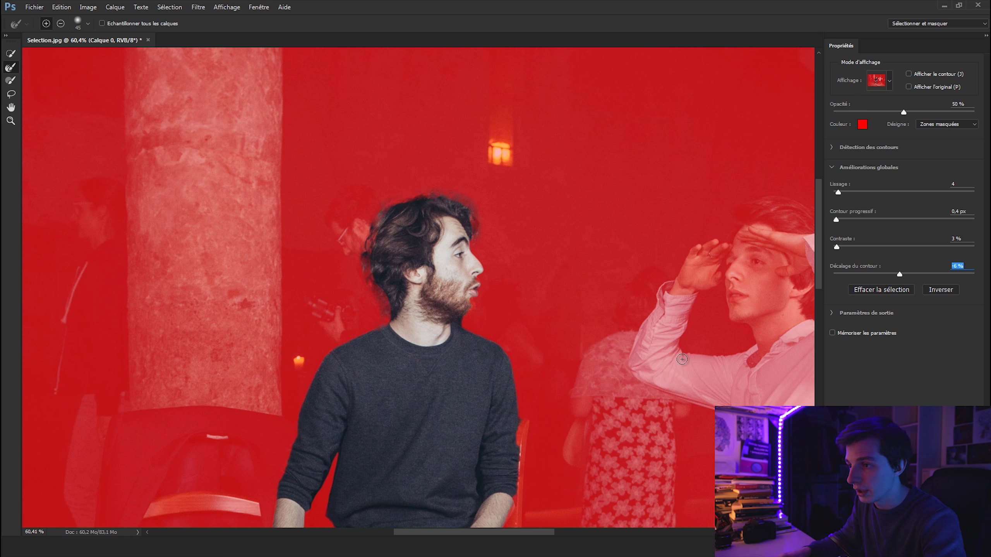
pyautogui.press('Return')
pyautogui.scroll(-2, 427, 206)
# Step: Copy the refined man onto Calque 3, check it against black Calque 2, then show the full photo
pyautogui.scroll(-2, 428, 206)
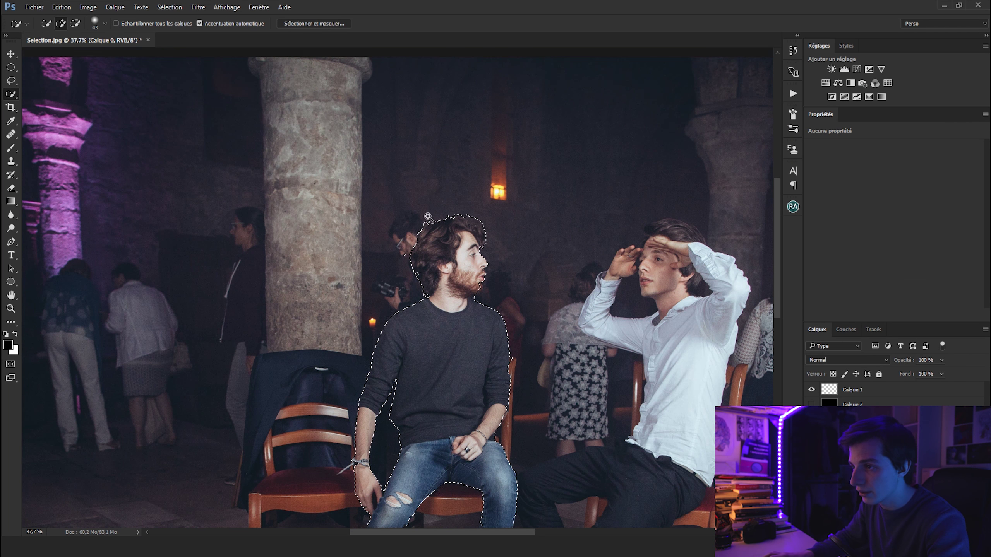
pyautogui.scroll(5, 429, 214)
pyautogui.scroll(-4, 433, 210)
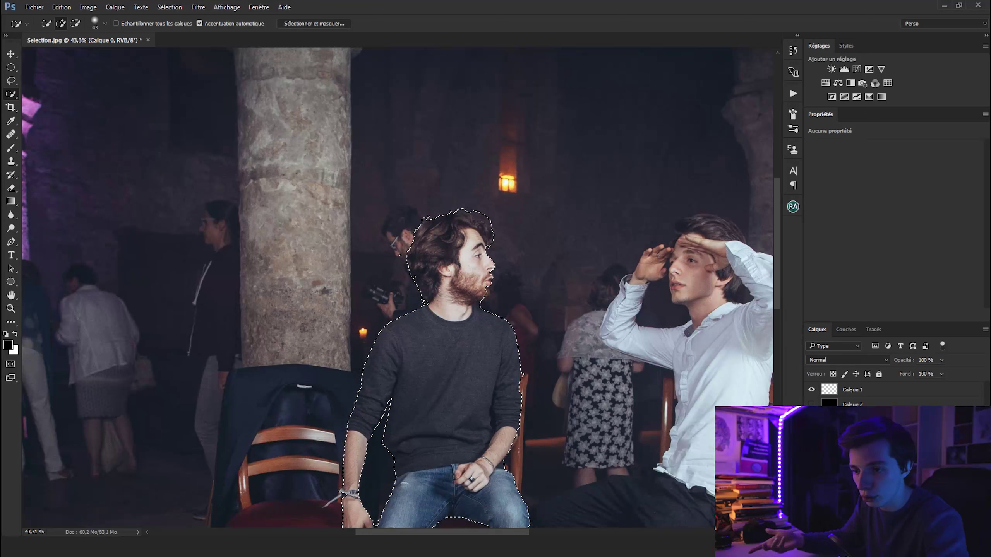
pyautogui.hotkey('ctrl', 'j')
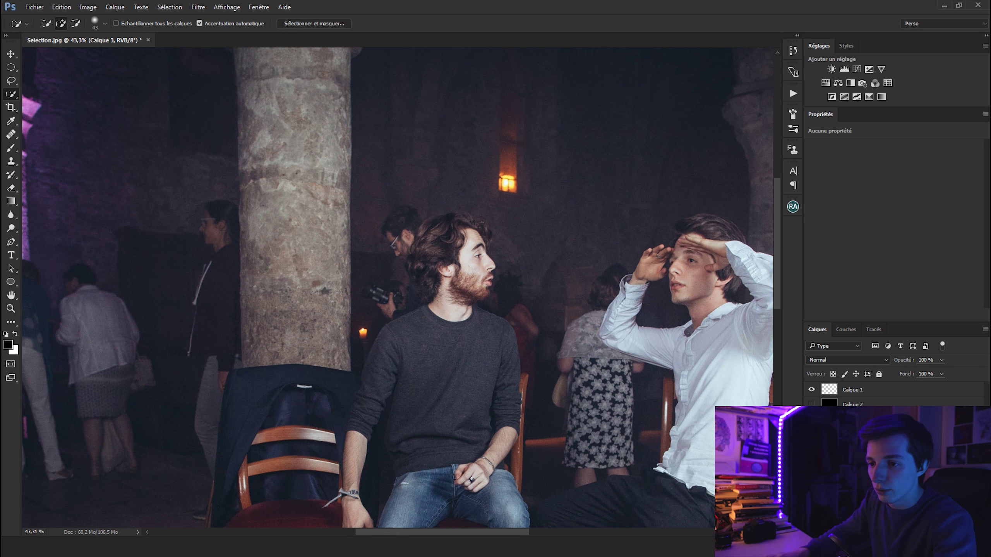
pyautogui.hotkey('alt', '[')
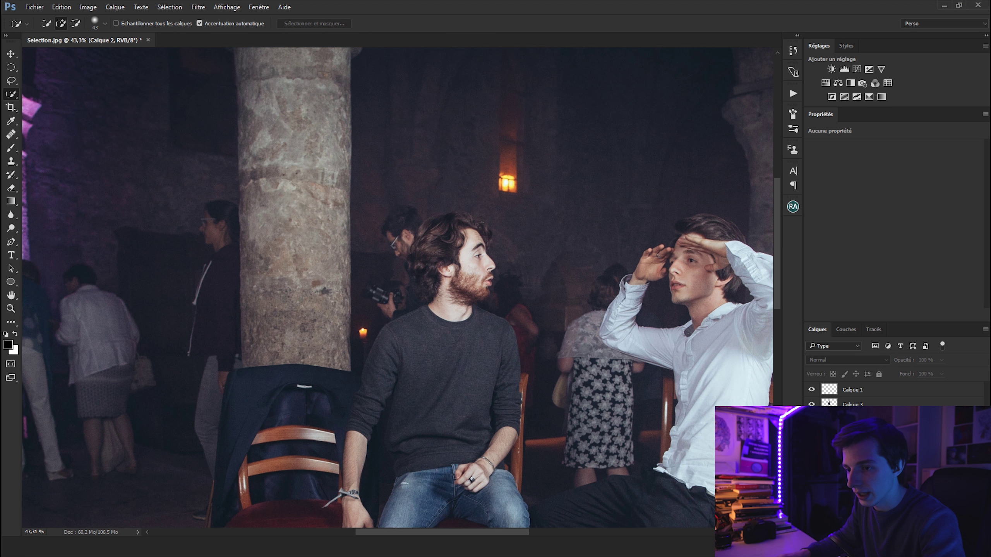
pyautogui.keyDown('alt'); pyautogui.click(811, 404); pyautogui.keyUp('alt')
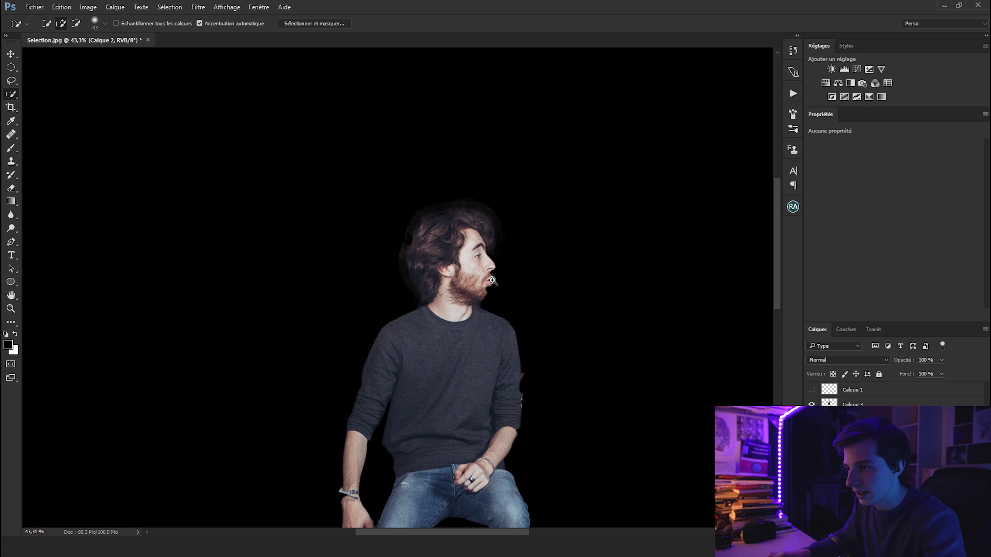
pyautogui.moveTo(445, 236); pyautogui.dragTo(408, 173)
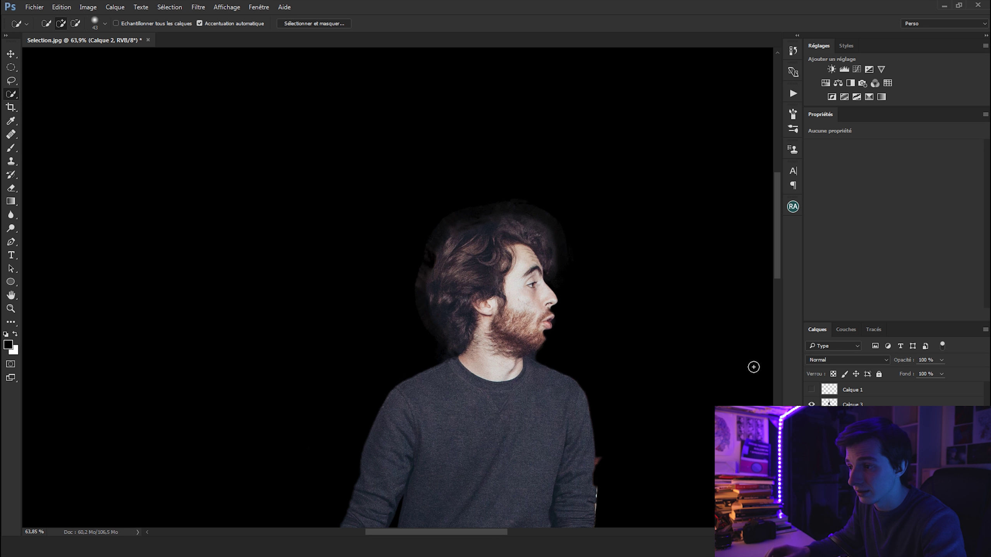
pyautogui.scroll(-2, 471, 245)
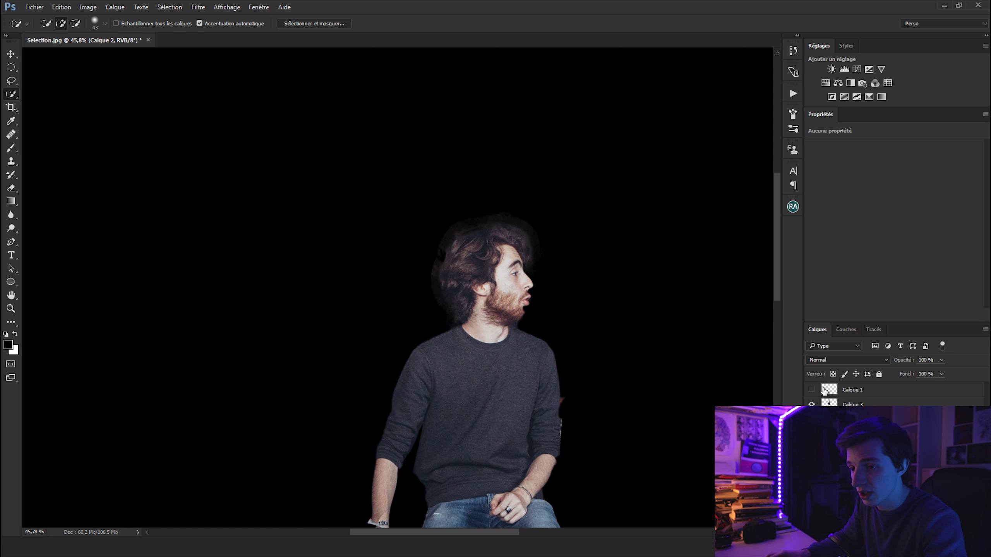
pyautogui.moveTo(535, 268); pyautogui.dragTo(518, 272)
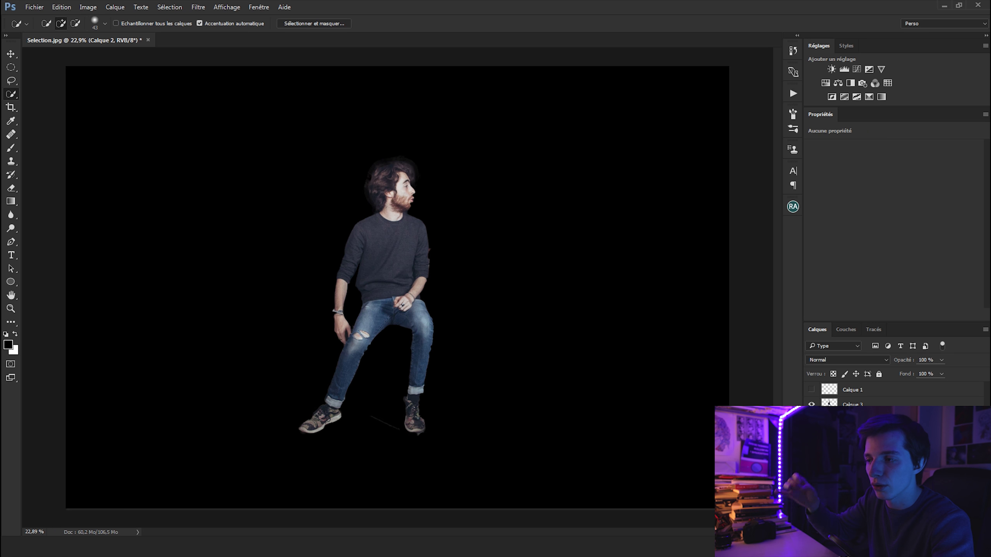
pyautogui.click(811, 404)
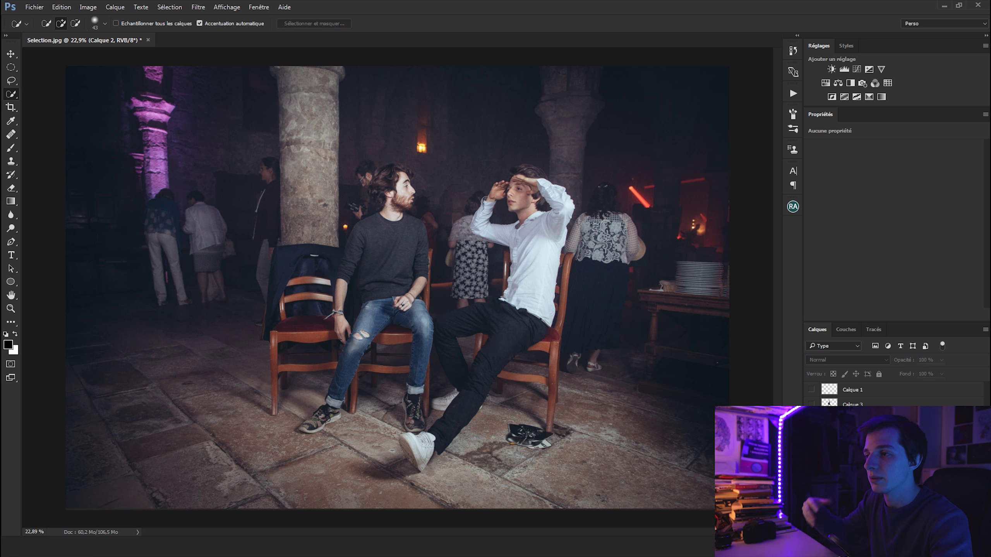
pyautogui.scroll(4, 382, 166)
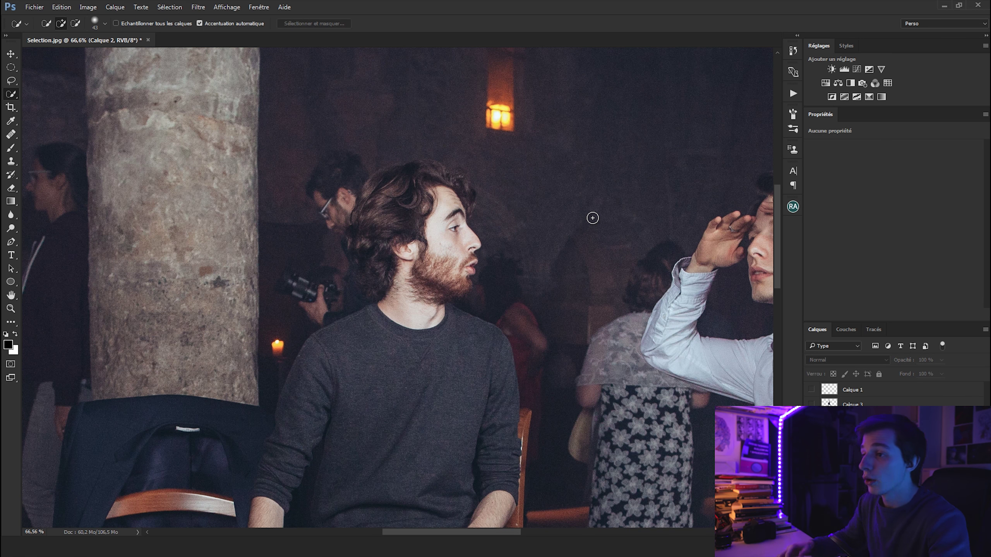
pyautogui.press('v')
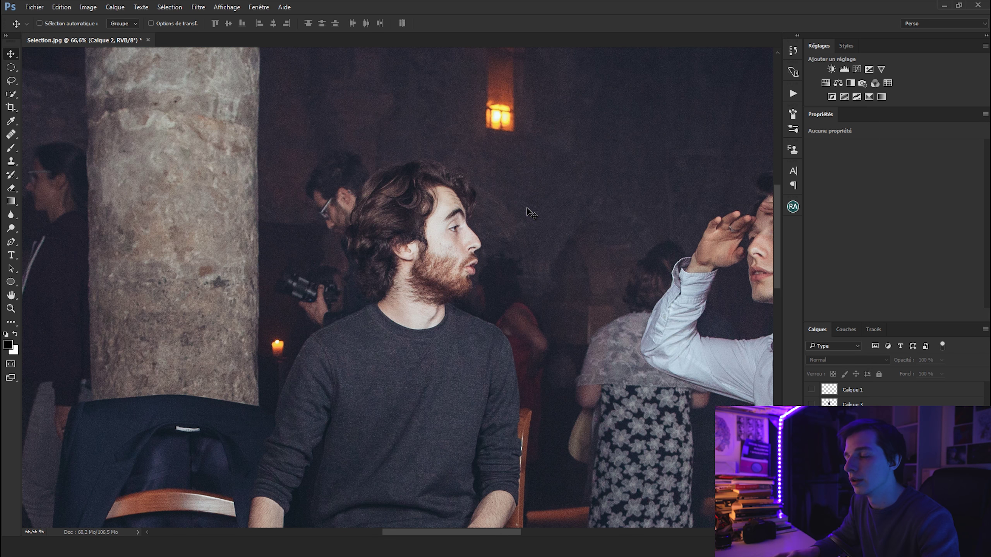
pyautogui.moveTo(470, 188); pyautogui.dragTo(588, 154)
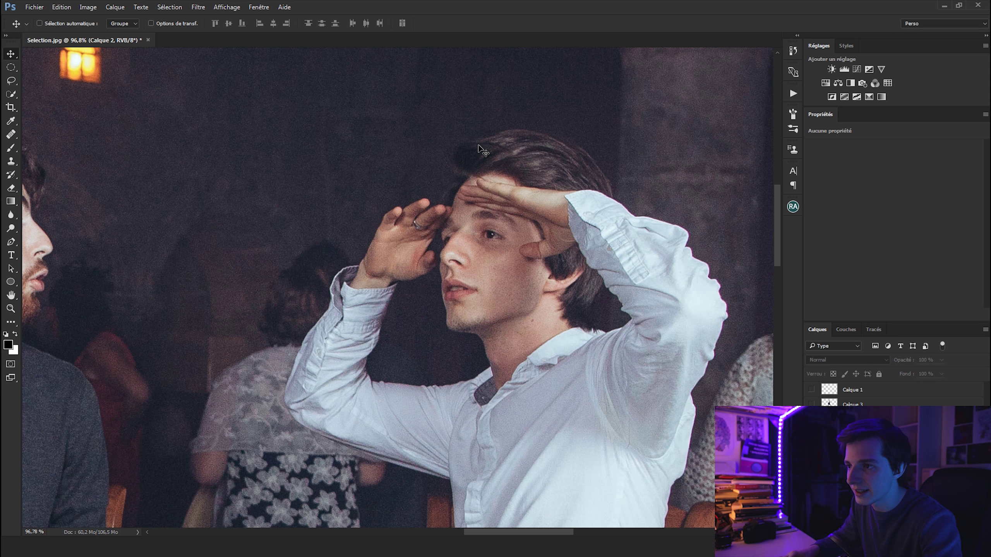
pyautogui.moveTo(508, 169); pyautogui.dragTo(482, 193)
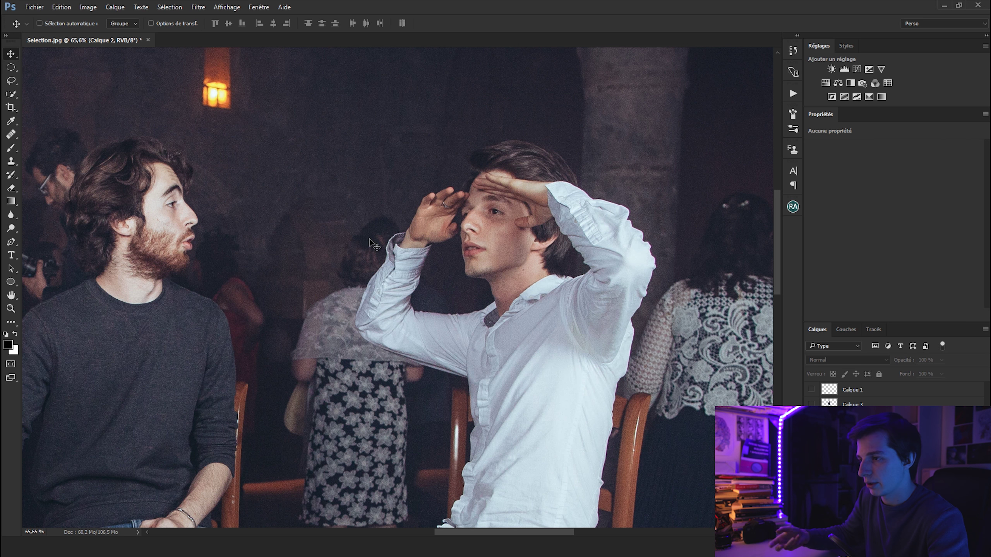
pyautogui.scroll(2, 343, 257)
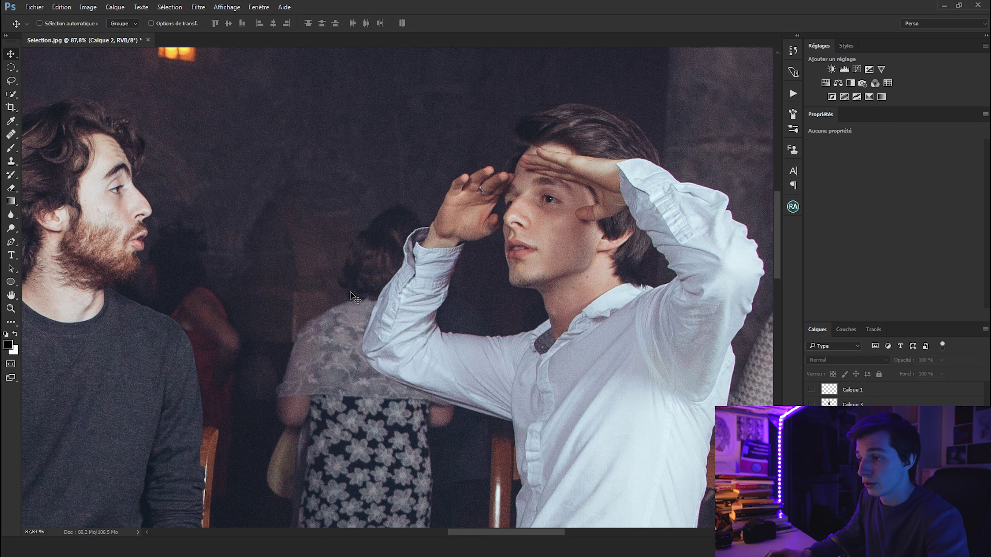
pyautogui.scroll(-1, 362, 262)
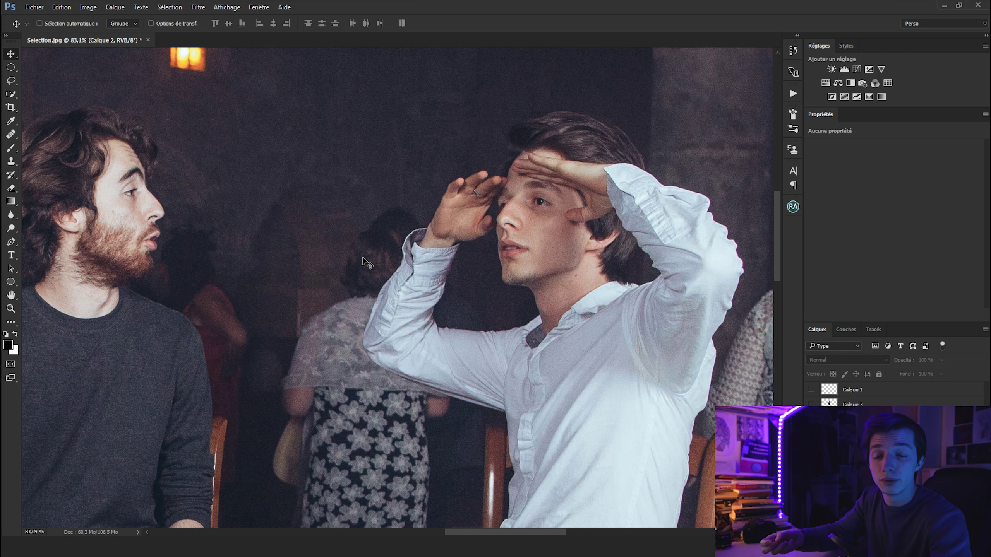
pyautogui.moveTo(367, 263)
pyautogui.mouseDown()
pyautogui.moveTo(331, 257)
pyautogui.moveTo(296, 210)
pyautogui.mouseUp()
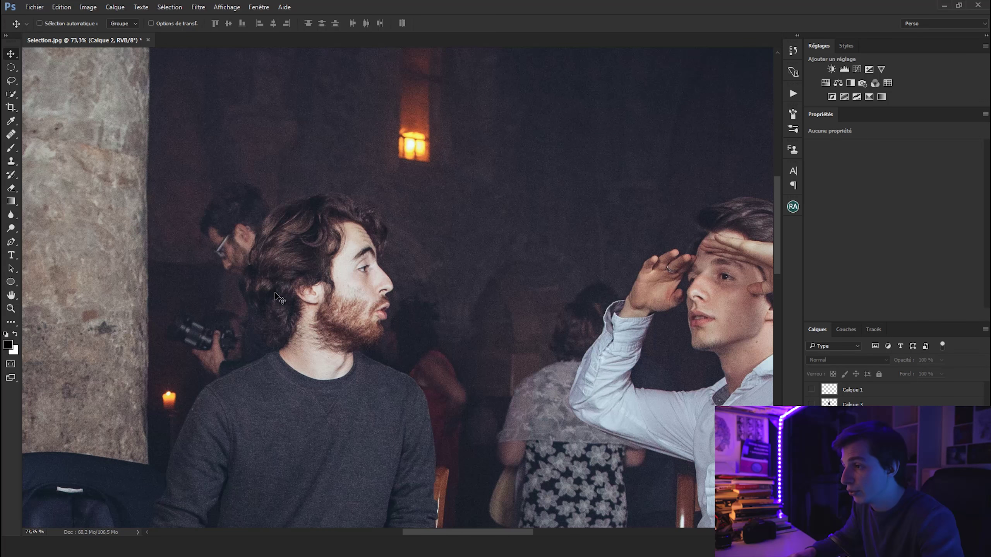
pyautogui.moveTo(395, 268); pyautogui.dragTo(194, 192)
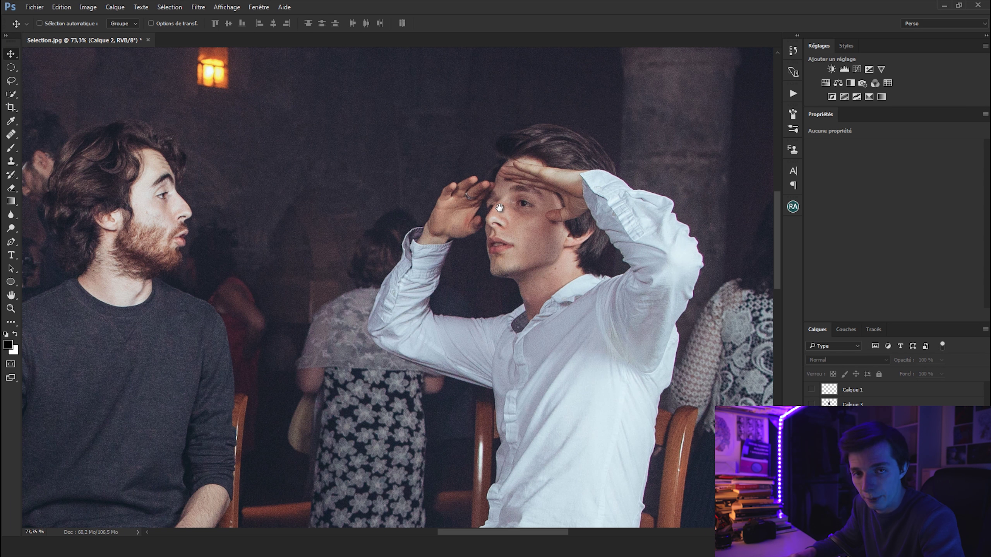
pyautogui.moveTo(500, 209); pyautogui.dragTo(454, 230)
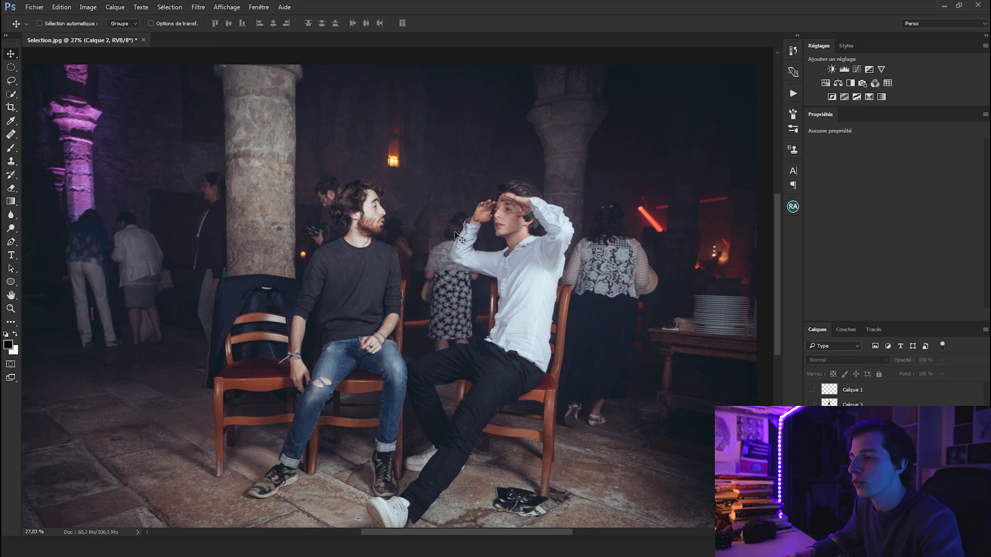
pyautogui.scroll(-3, 455, 231)
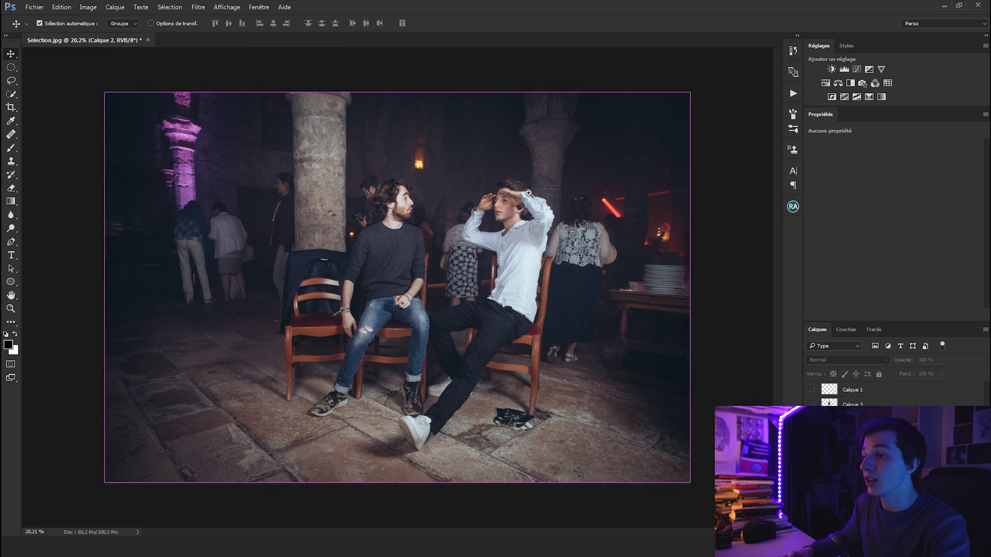
pyautogui.scroll(5, 529, 194)
pyautogui.scroll(-5, 416, 202)
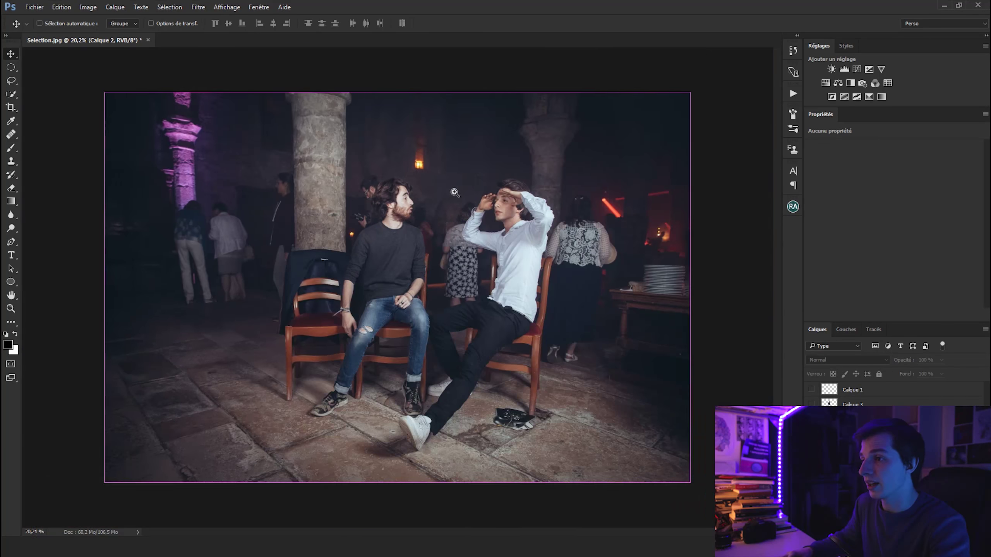
pyautogui.scroll(3, 542, 197)
pyautogui.scroll(1, 541, 197)
pyautogui.scroll(-2, 541, 197)
pyautogui.scroll(-3, 541, 197)
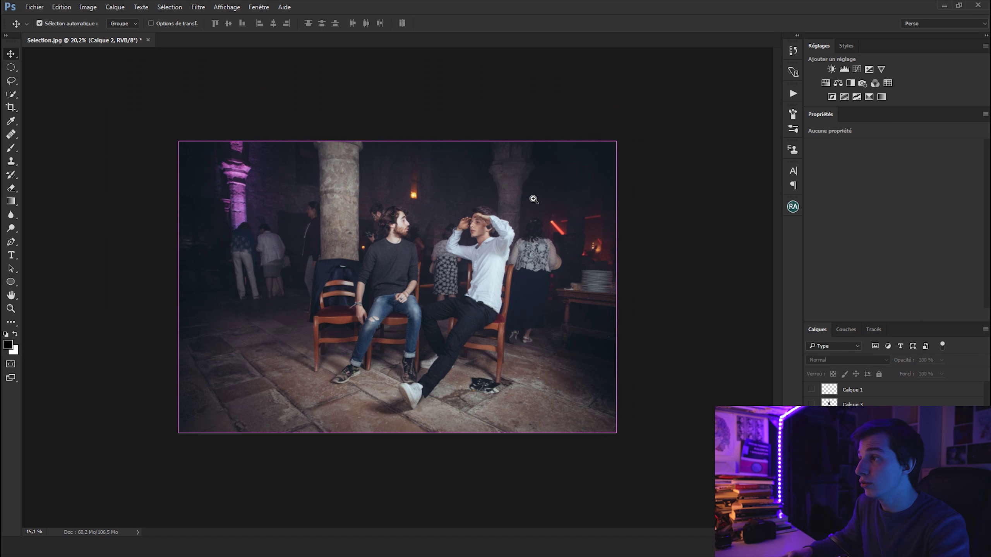
pyautogui.scroll(1, 536, 199)
pyautogui.scroll(6, 606, 172)
pyautogui.scroll(1, 606, 172)
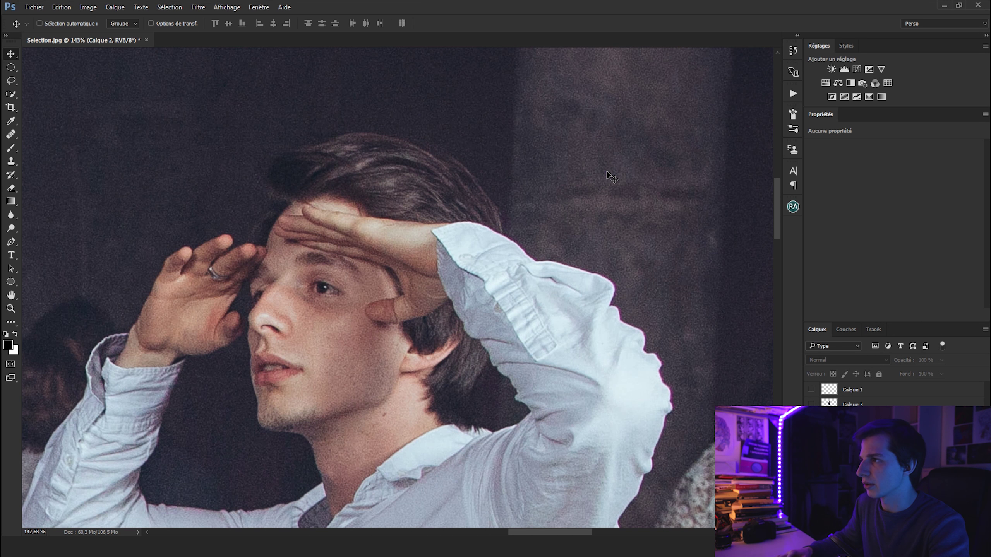
pyautogui.scroll(-7, 376, 236)
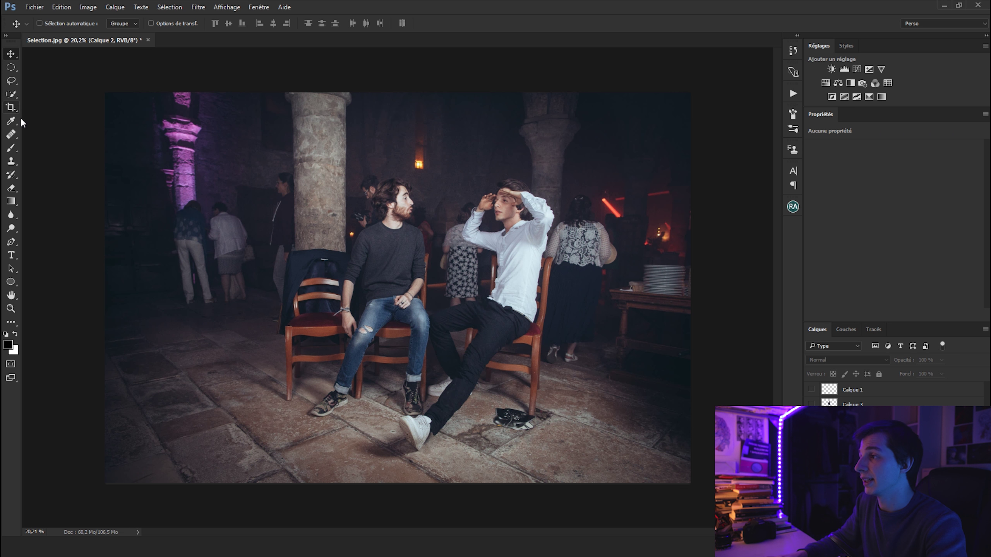
pyautogui.click(12, 94)
# Step: Try the Magic Wand on the bearded man's clothes, then deselect the oversized background selection
pyautogui.rightClick(14, 96)
pyautogui.click(59, 105)
pyautogui.click(451, 270)
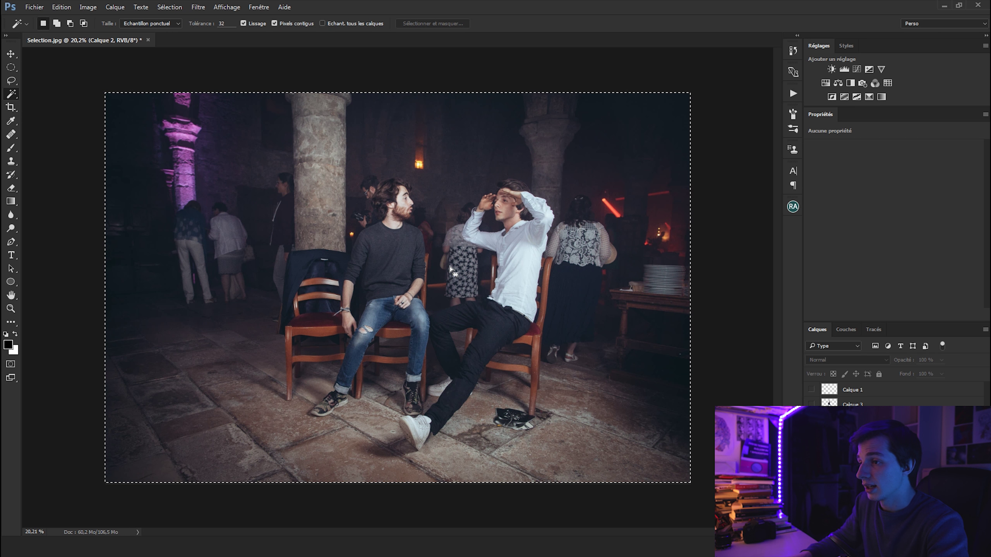
pyautogui.hotkey('ctrl', 'd')
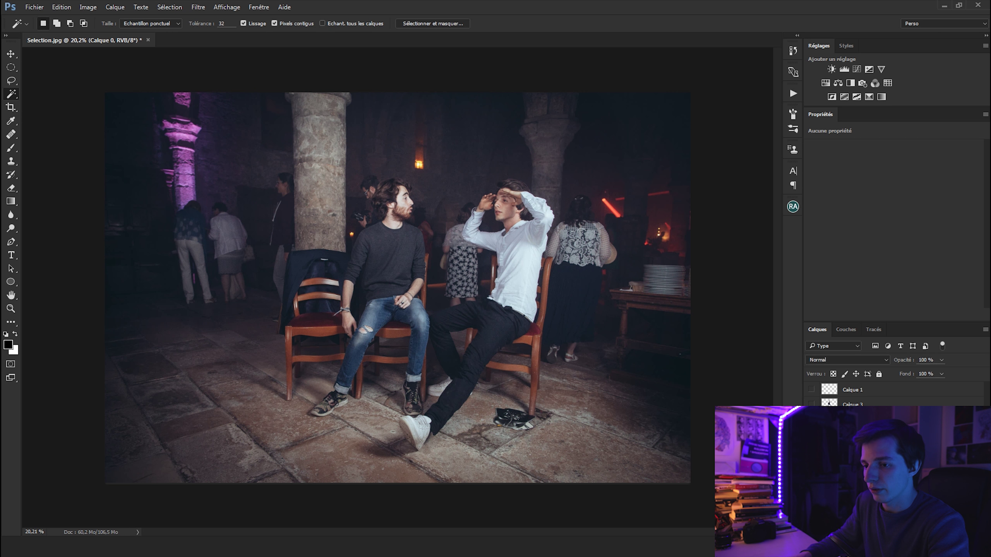
pyautogui.keyDown('ctrl'); pyautogui.click(334, 279); pyautogui.keyUp('ctrl')
pyautogui.click(398, 242)
pyautogui.keyDown('shift'); pyautogui.click(448, 284); pyautogui.keyUp('shift')
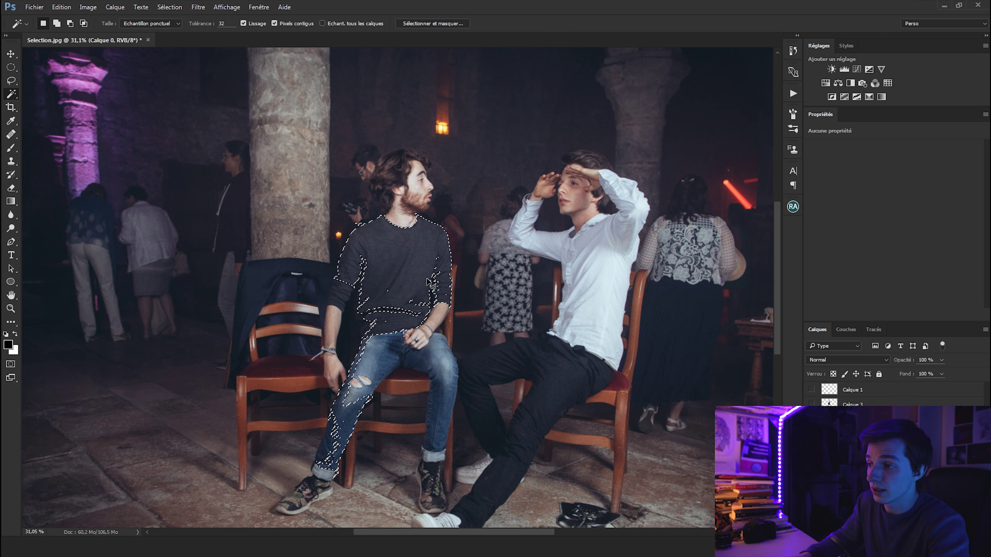
pyautogui.keyDown('shift'); pyautogui.click(246, 164); pyautogui.keyUp('shift')
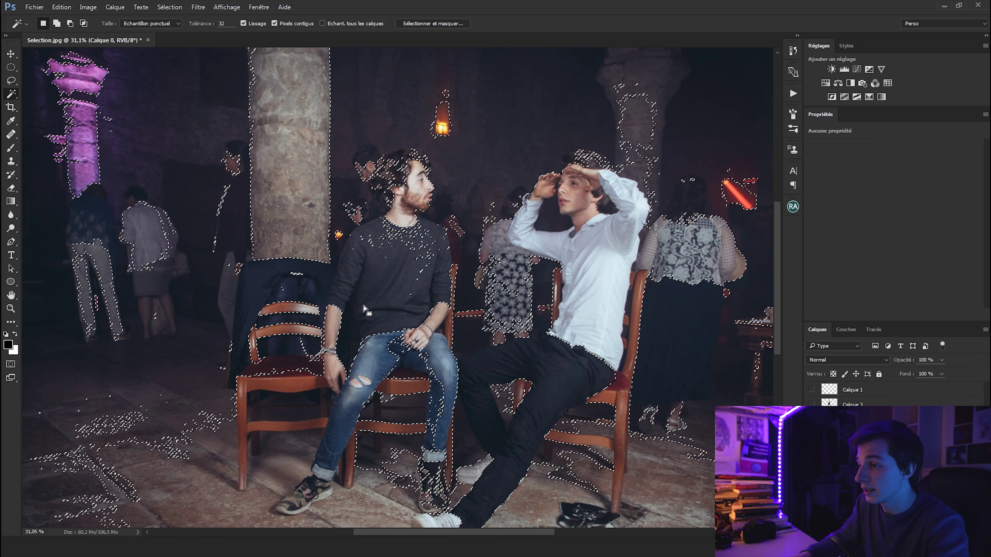
pyautogui.hotkey('ctrl', 'd')
# Step: Magic-wand the white shirt, undo the raised sleeve, and switch to adding to the selection
pyautogui.click(574, 252)
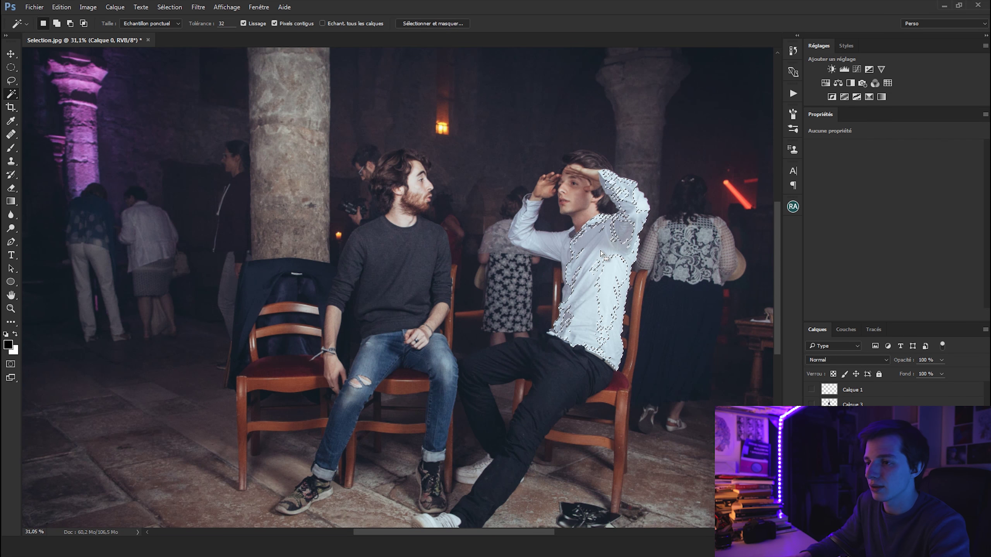
pyautogui.keyDown('shift'); pyautogui.click(524, 224); pyautogui.keyUp('shift')
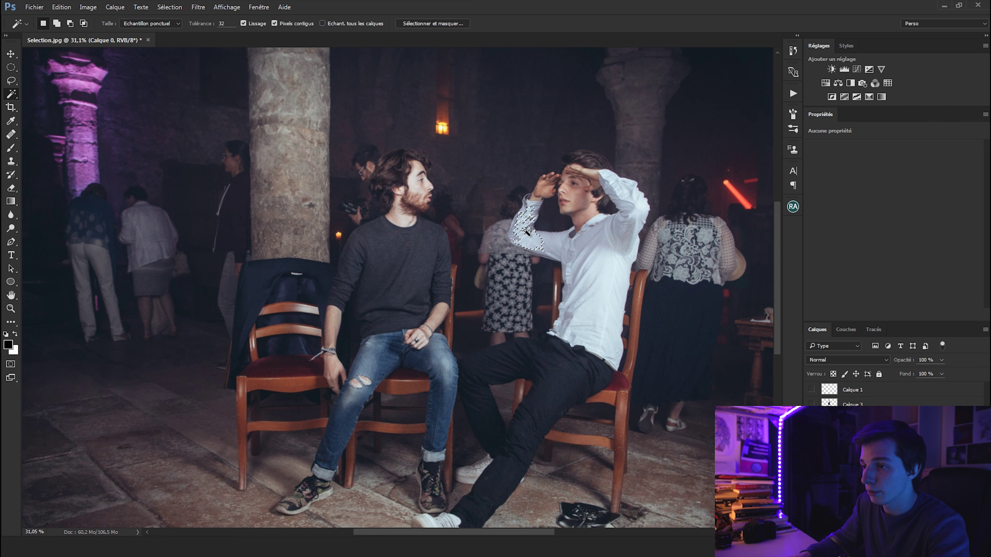
pyautogui.hotkey('ctrl', 'z')
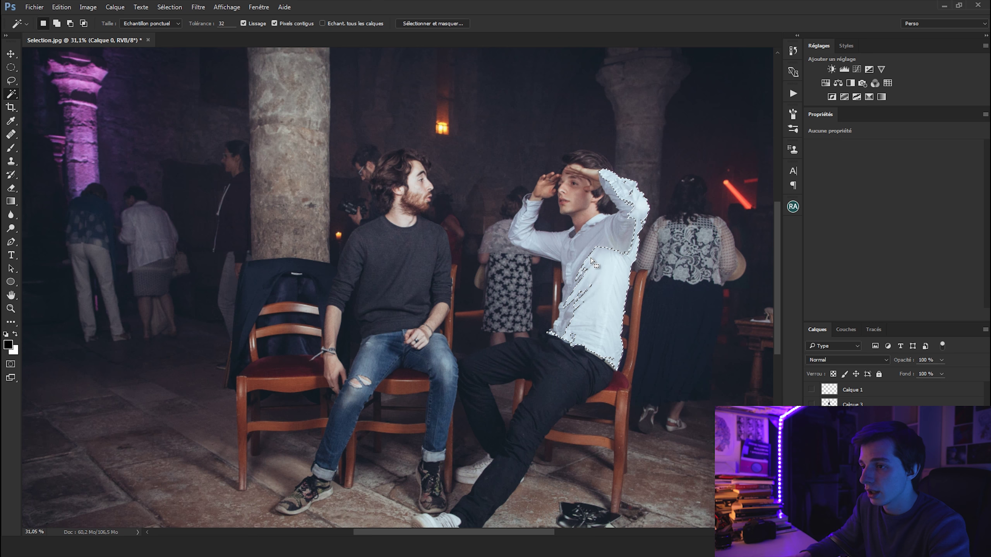
pyautogui.scroll(-2, 592, 261)
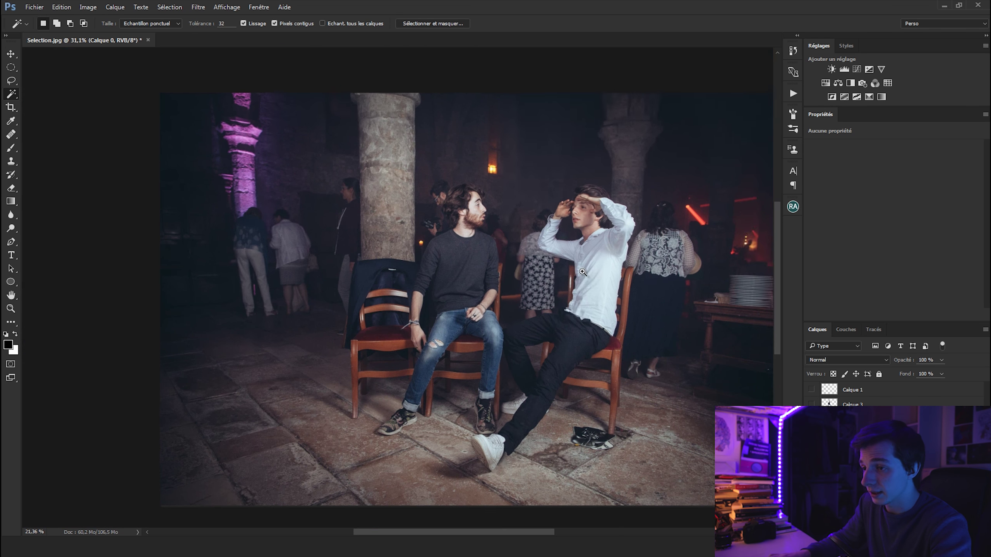
pyautogui.scroll(2, 584, 272)
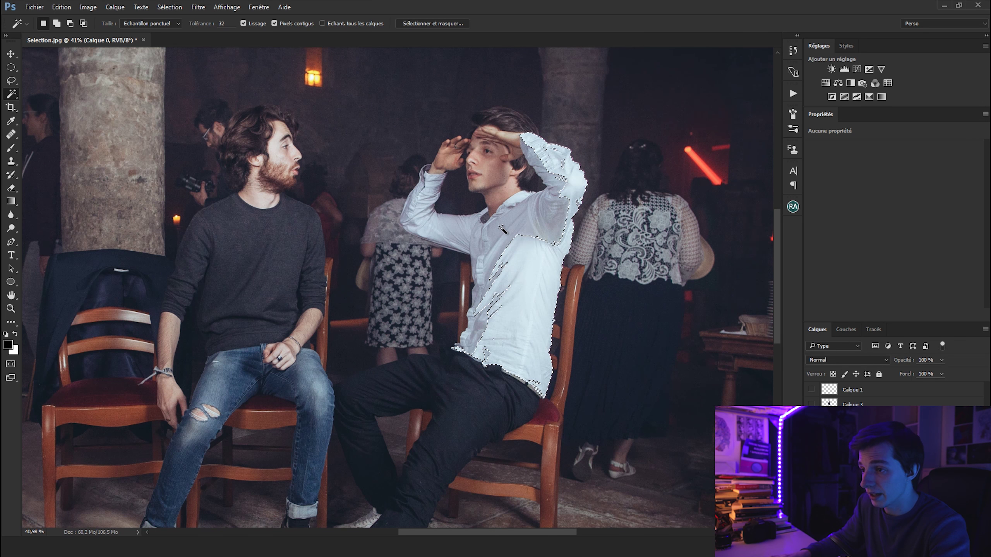
pyautogui.press('shift')
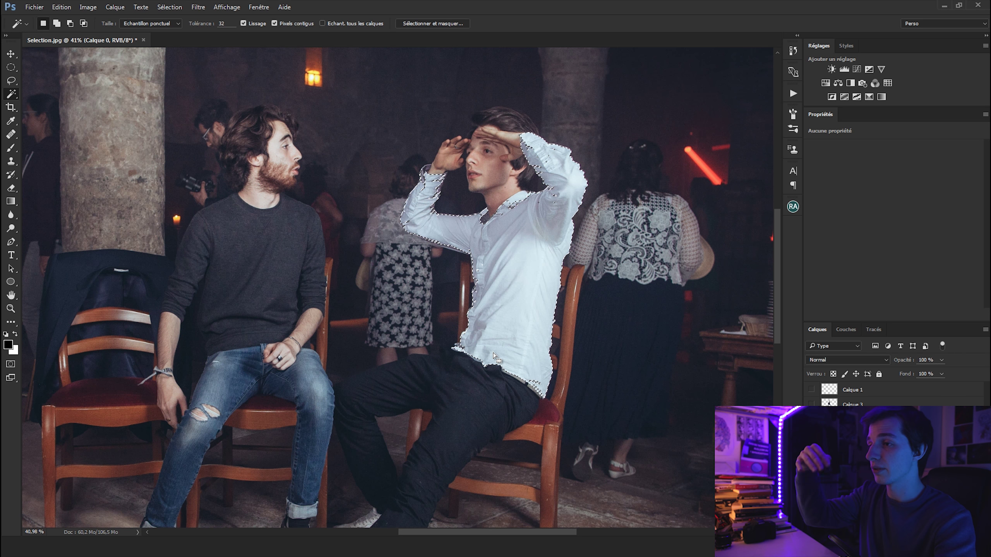
pyautogui.rightClick(11, 94)
# Step: Add the collar and upper sleeves with Quick Selection, then lasso the raised hand into the shirt selection
pyautogui.click(57, 94)
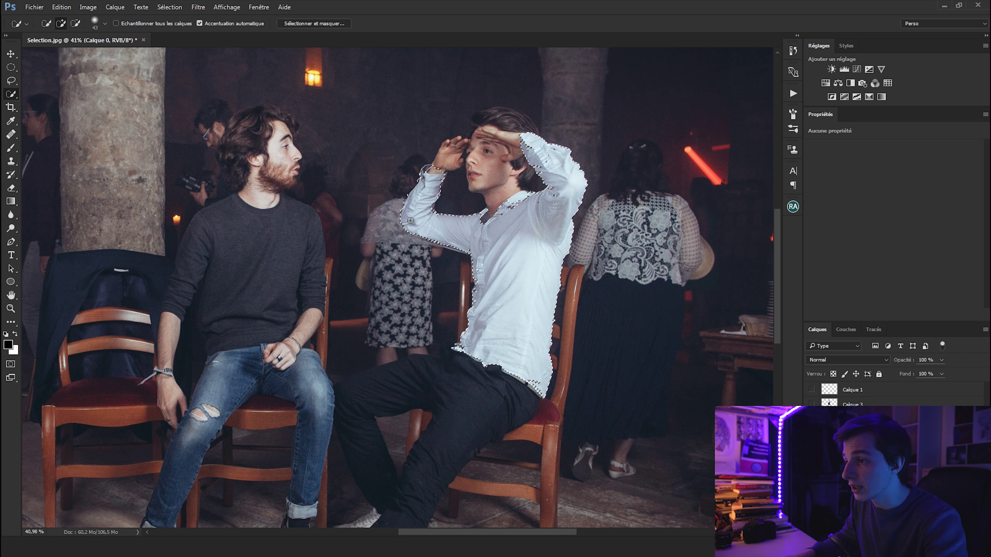
pyautogui.click(516, 207)
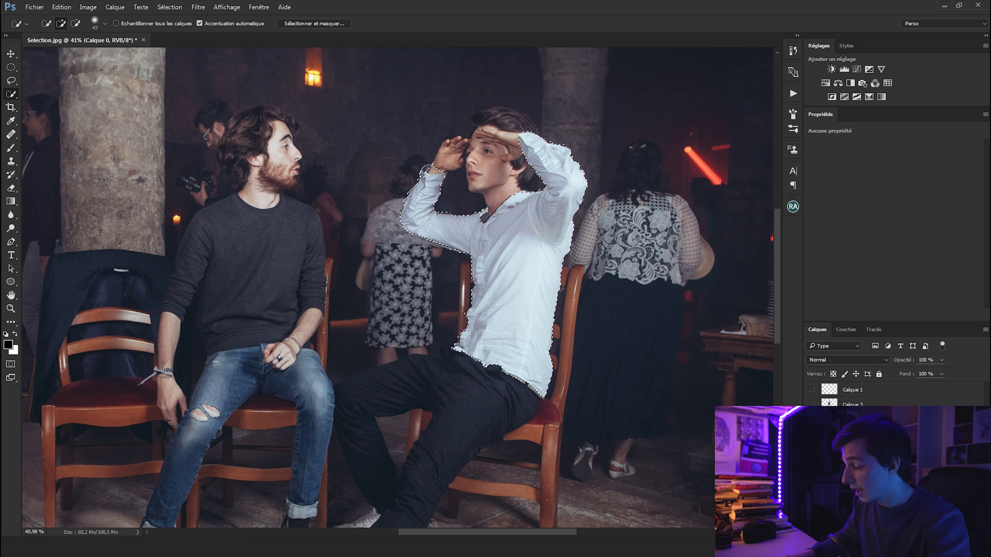
pyautogui.press('l')
pyautogui.scroll(2, 445, 156)
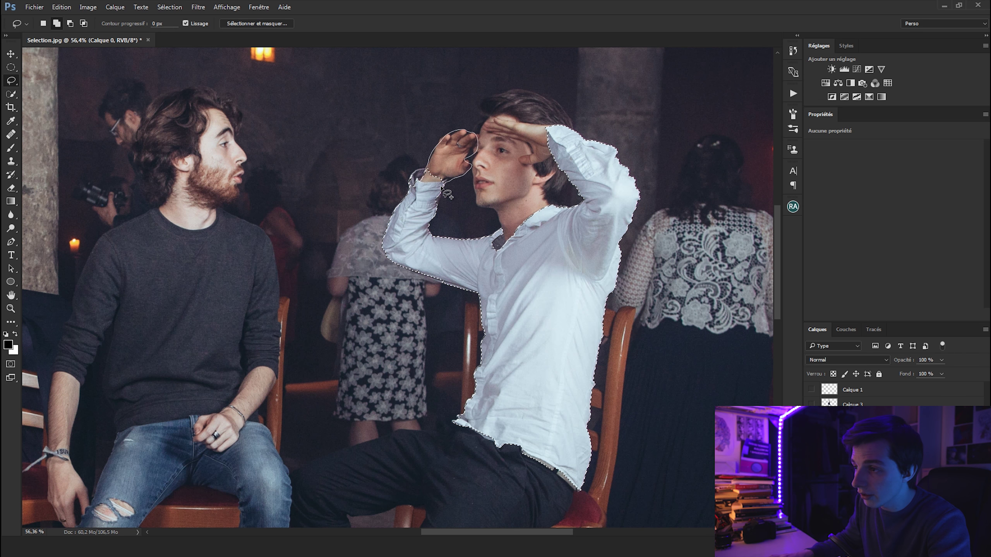
pyautogui.moveTo(441, 187); pyautogui.dragTo(429, 175)
pyautogui.scroll(-5, 535, 191)
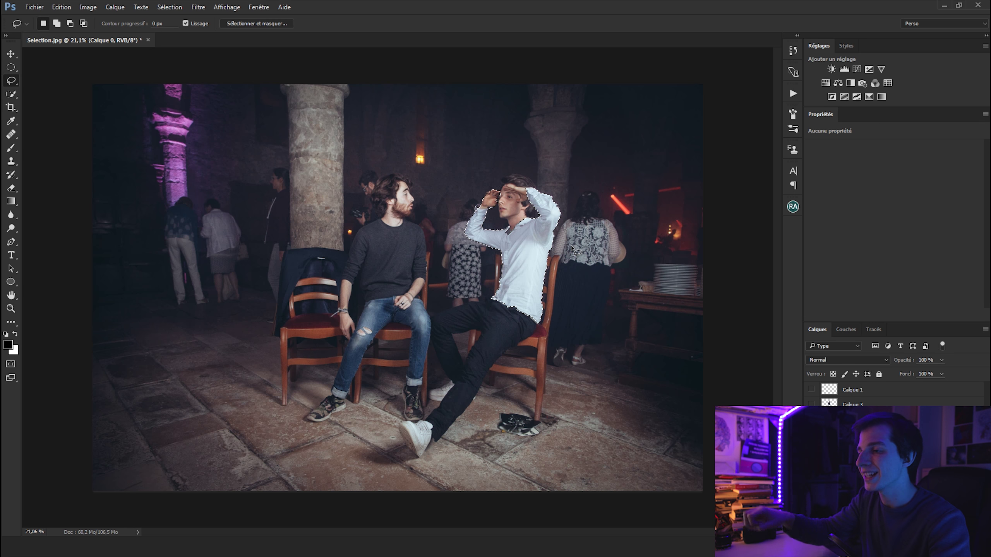
# Step: Switch to the Move tool and deselect the white-shirt selection with Ctrl+D
pyautogui.click(12, 94)
pyautogui.click(11, 53)
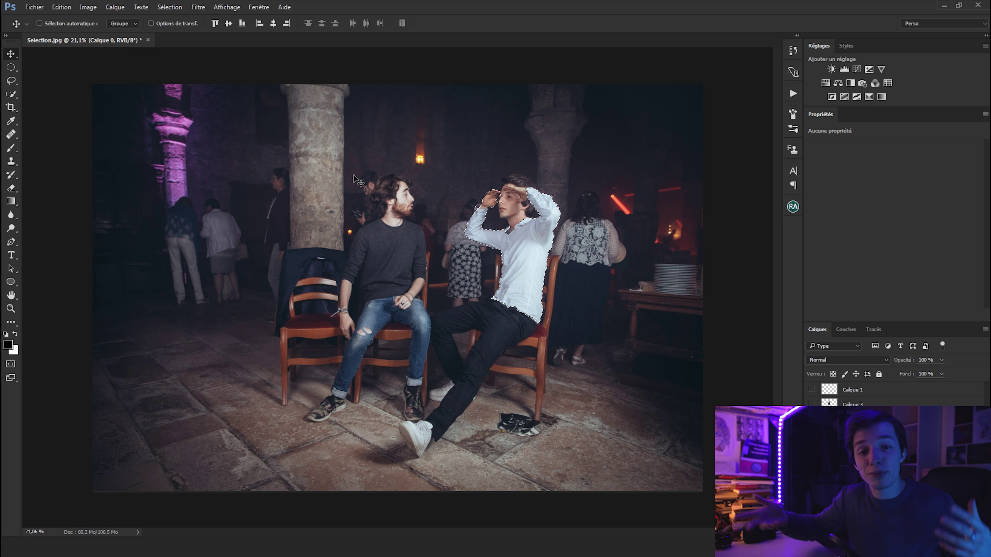
pyautogui.hotkey('ctrl', 'd')
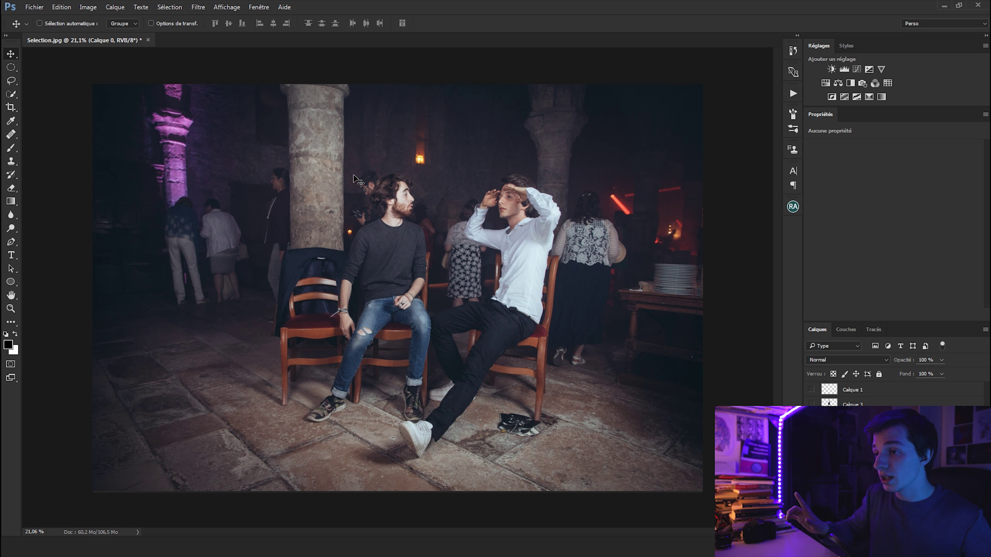